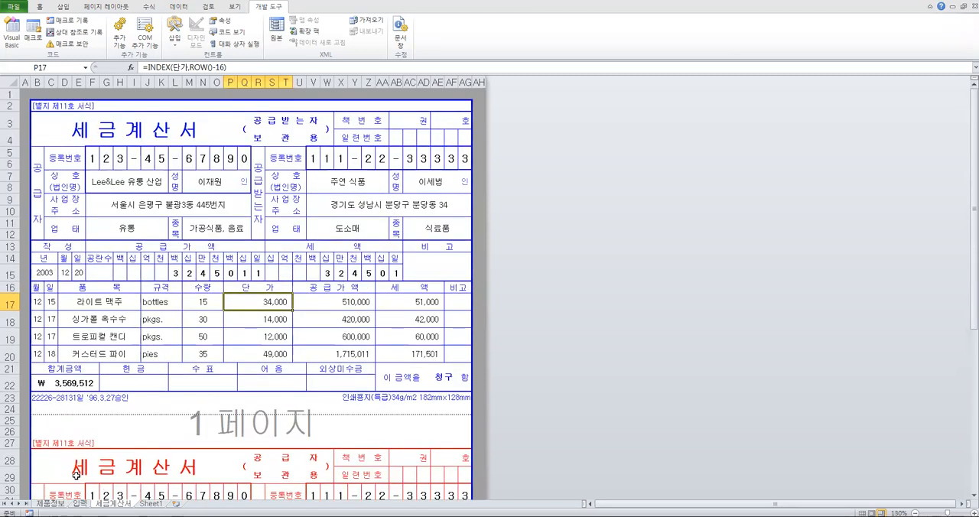
Examine the 입력 sheet and compare the blue and red copies of the invoice on the 세금계산서 sheet, including cell references
left_click(52, 504)
left_click(80, 503)
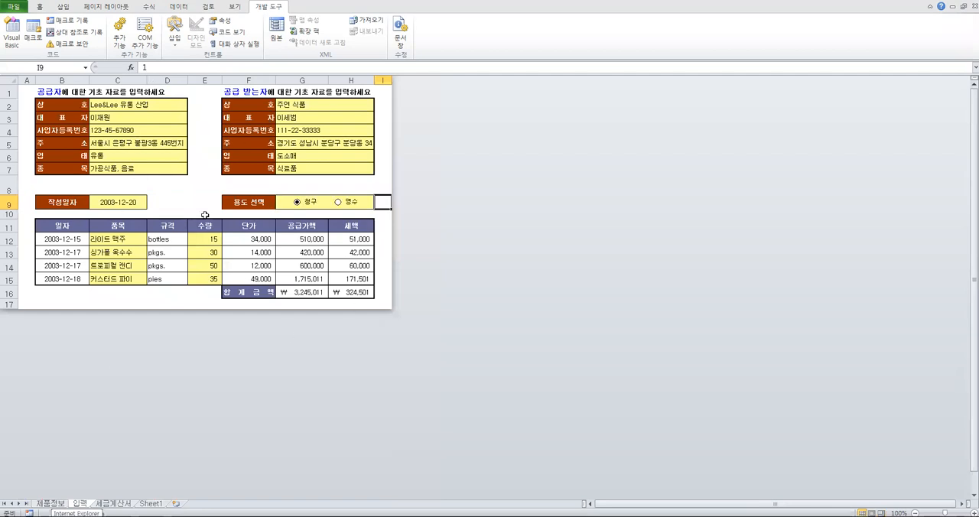
left_click(114, 503)
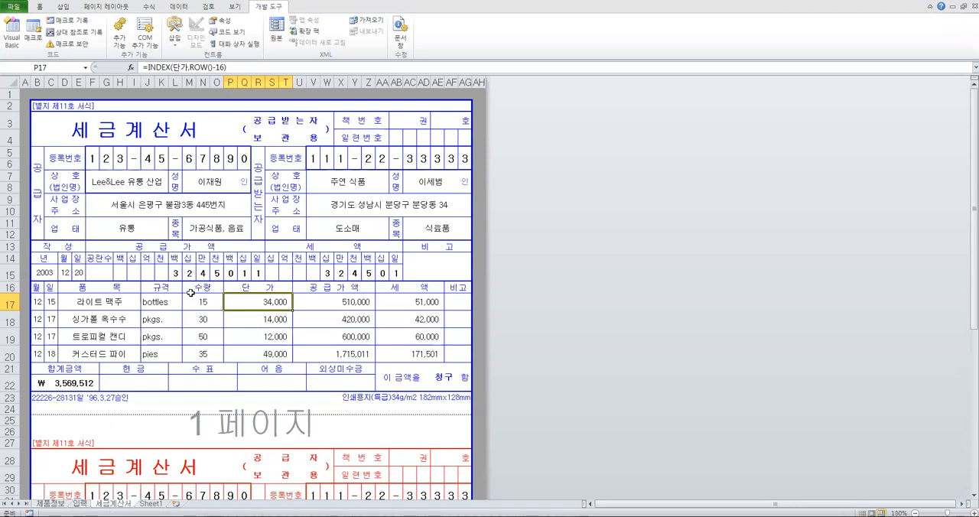
left_click(128, 189)
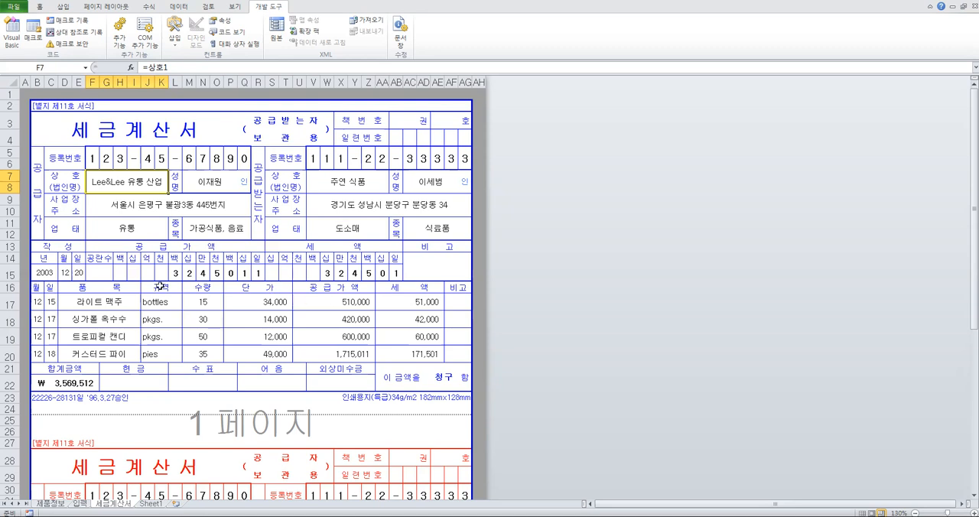
scroll(235, 262, "down", 1)
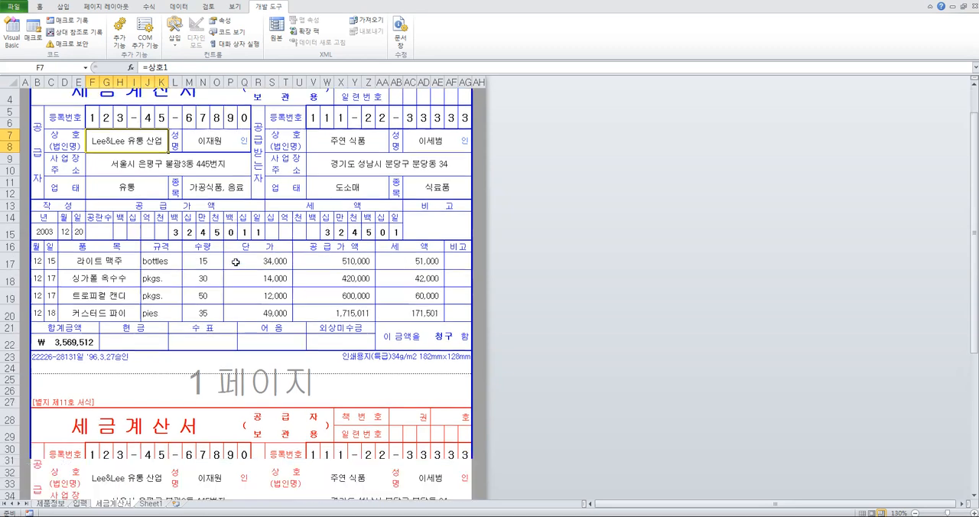
scroll(236, 262, "down", 1)
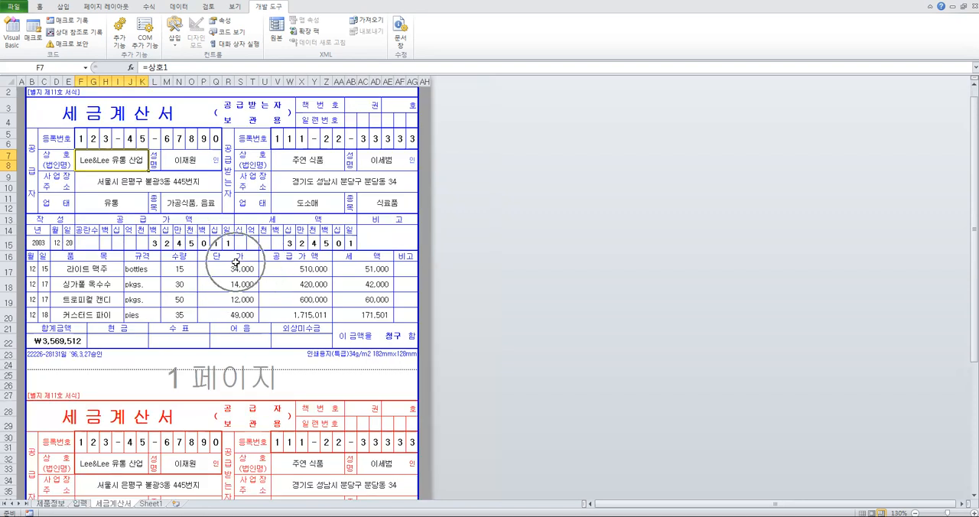
left_click_drag(153, 137, 304, 223)
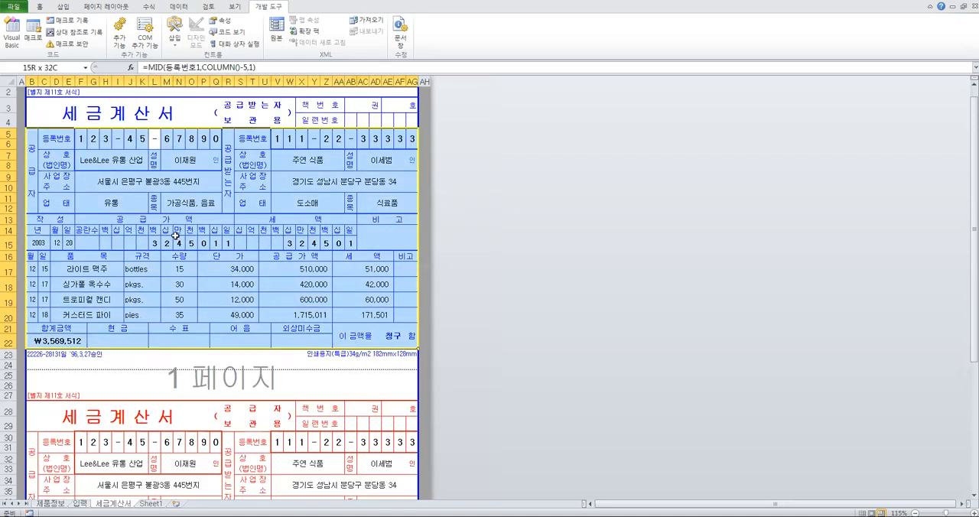
scroll(174, 235, "down", 4)
scroll(175, 236, "down", 1)
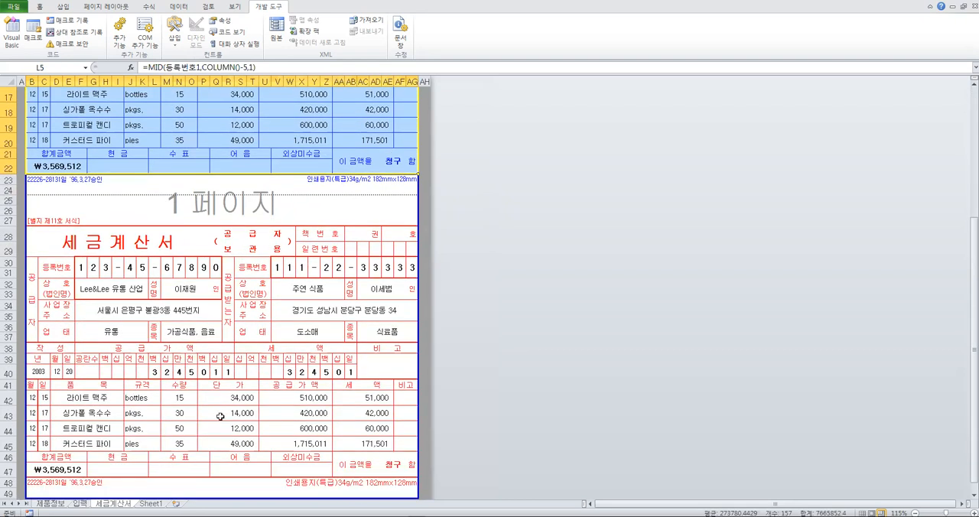
left_click(81, 269)
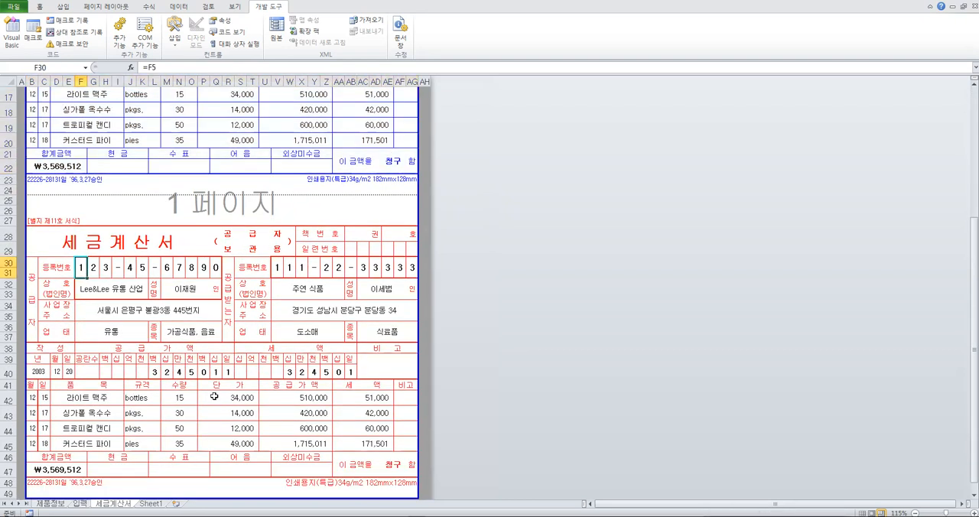
scroll(302, 353, "down", 1)
scroll(302, 353, "up", 3)
scroll(277, 357, "up", 4)
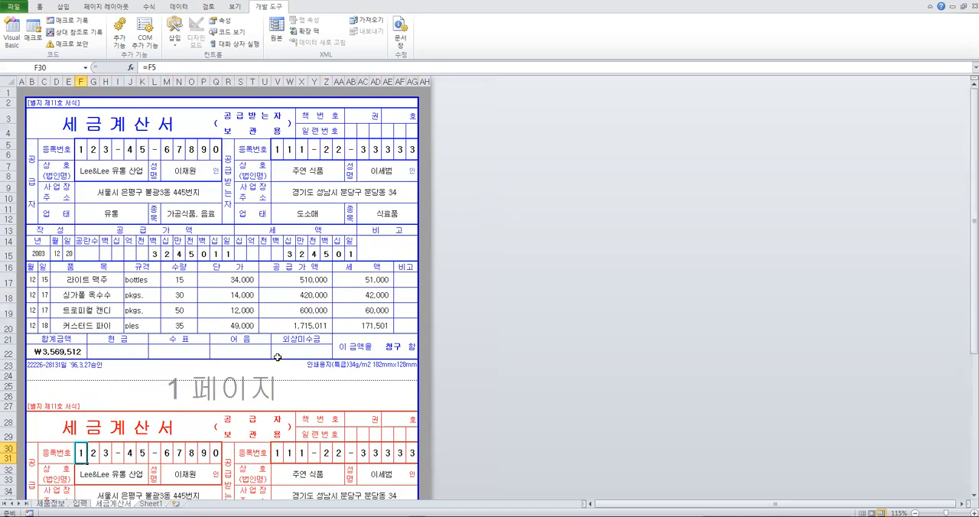
Inspect the label and formula cells in the supplier block of the blue invoice, including registration number, company name and address
left_click(187, 176)
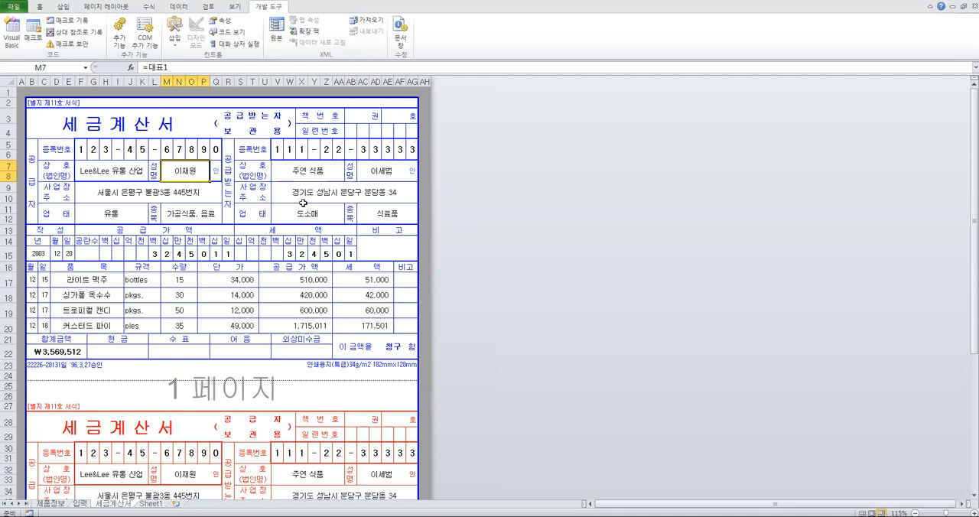
left_click(82, 151)
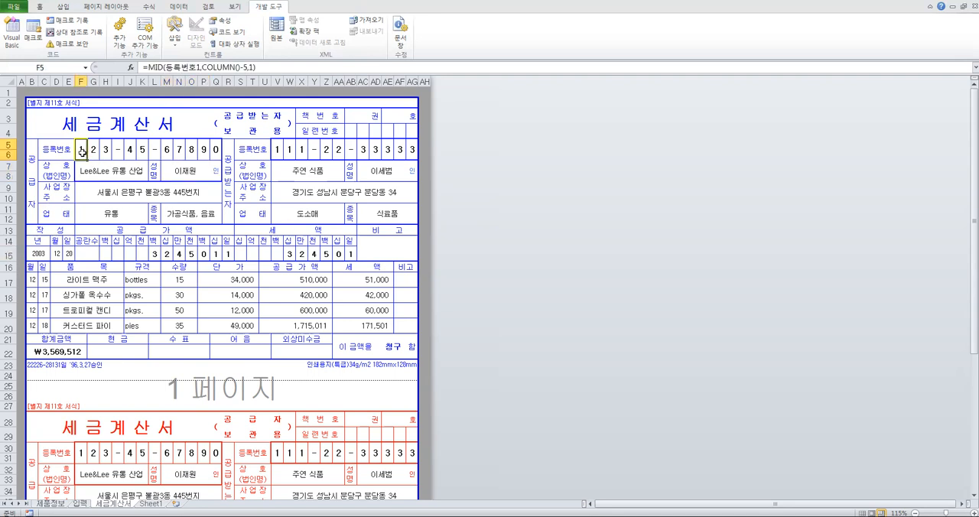
left_click(116, 131)
left_click_drag(234, 133, 272, 132)
left_click(63, 155)
left_click(61, 174)
left_click(61, 158)
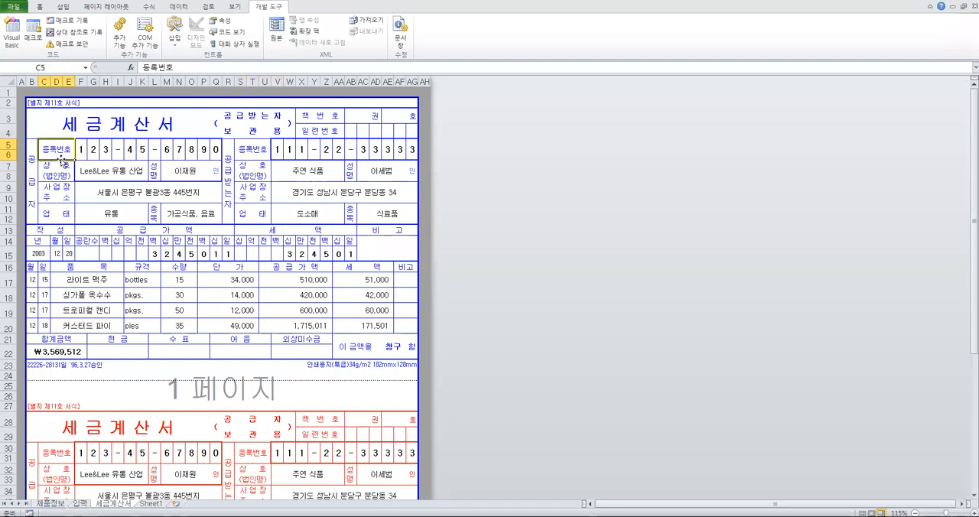
left_click(59, 176)
left_click(57, 199)
left_click(108, 198)
left_click(62, 184)
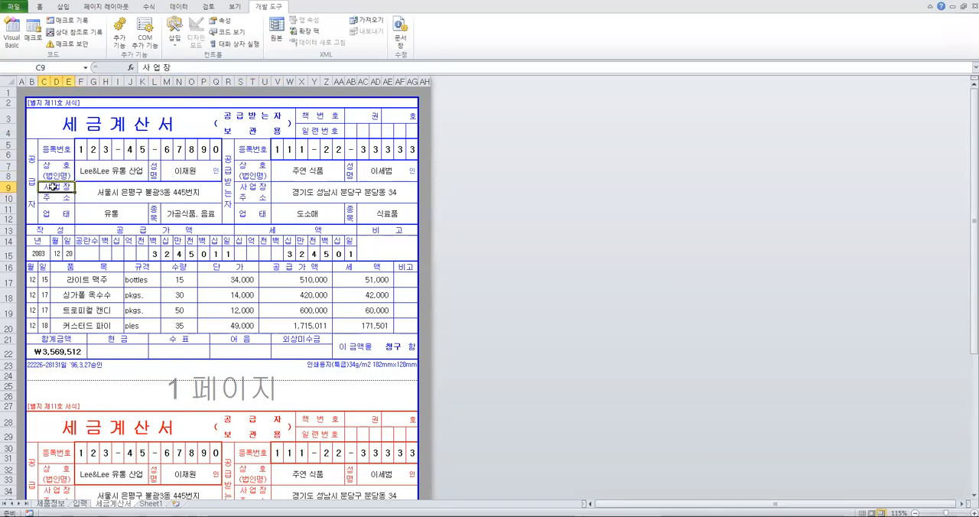
left_click(60, 175)
left_click(57, 165)
left_click(57, 177)
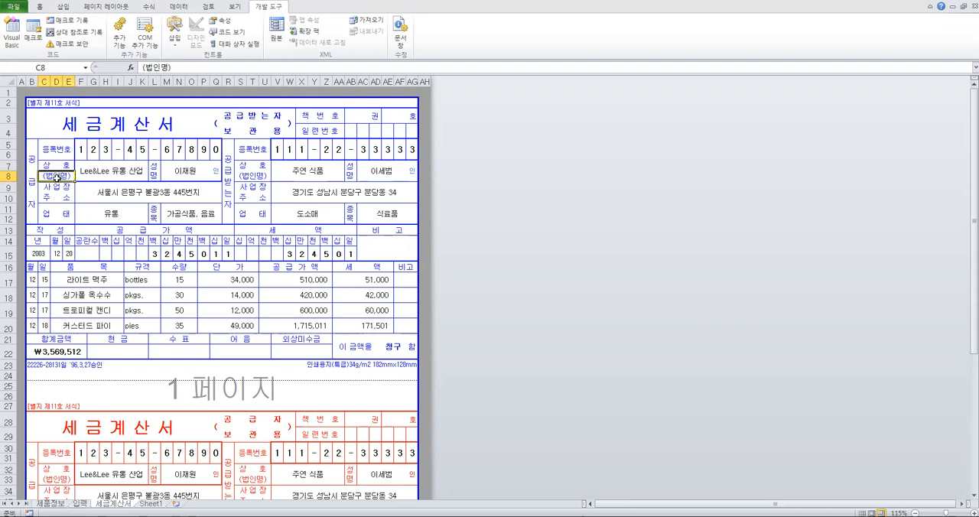
left_click(55, 184)
left_click(55, 175)
left_click(67, 202)
left_click(56, 175)
left_click(60, 196)
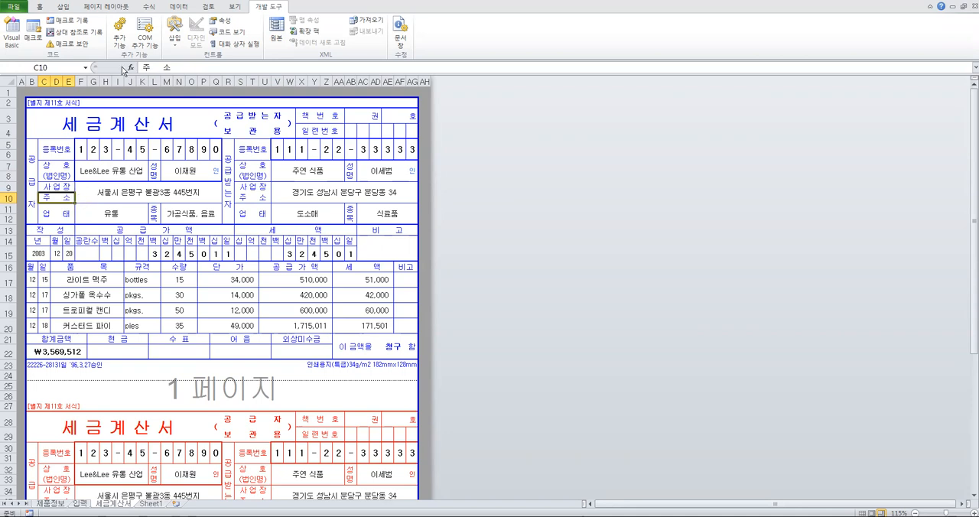
left_click(118, 196)
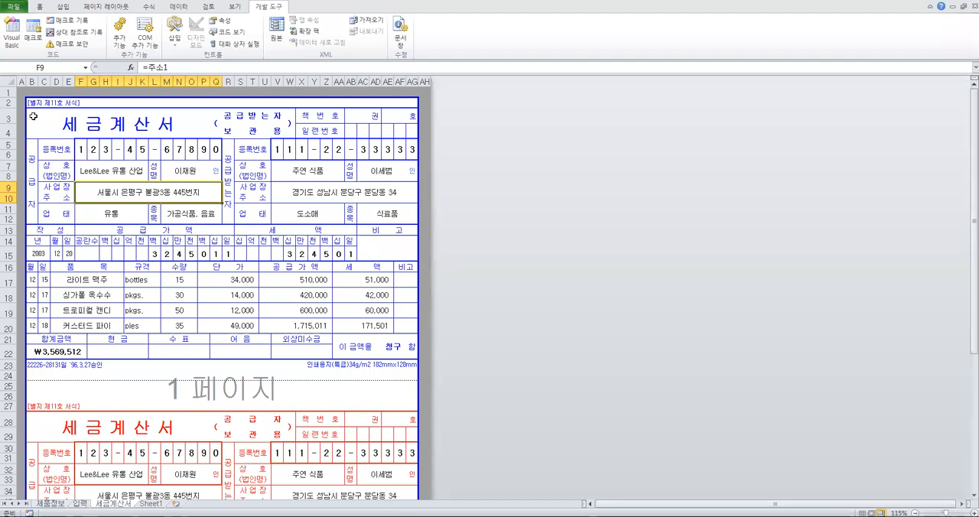
Select the blue invoice as a cell range and as whole rows 3 to 22, and compare it with the red copy
left_click_drag(33, 117, 368, 364)
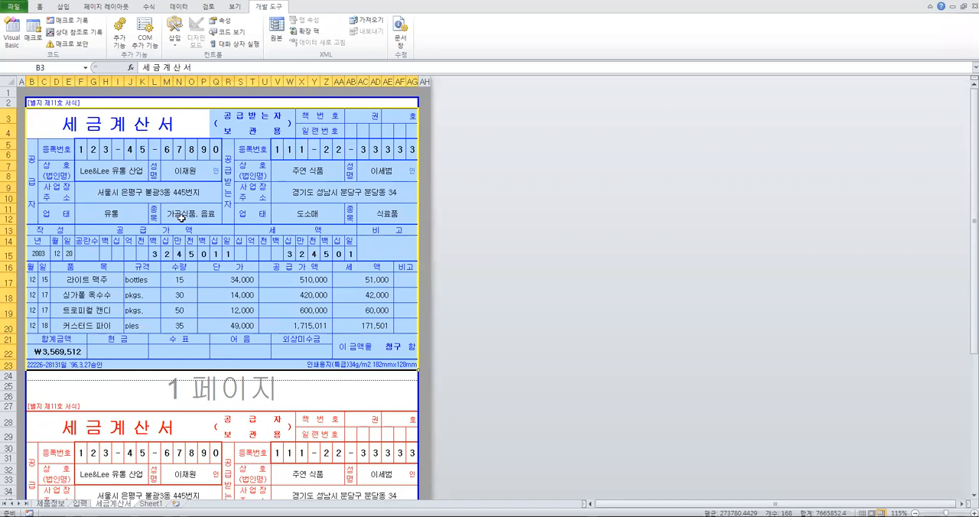
left_click_drag(79, 147, 217, 148)
left_click(171, 165)
left_click(57, 148)
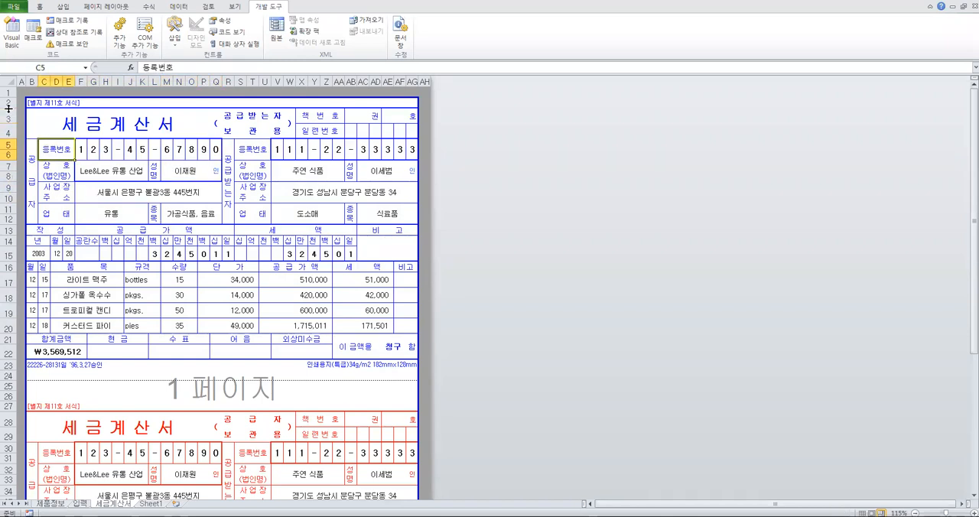
left_click_drag(8, 116, 34, 349)
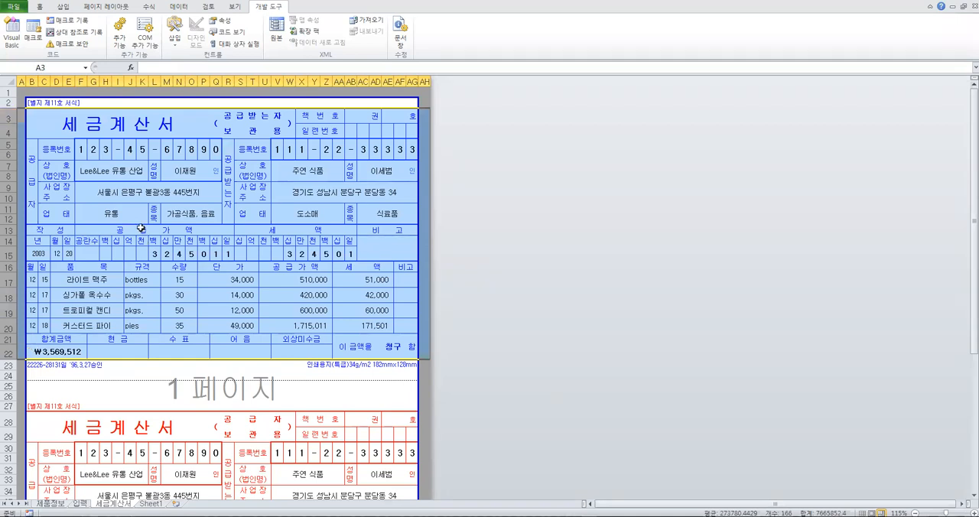
scroll(141, 228, "down", 5)
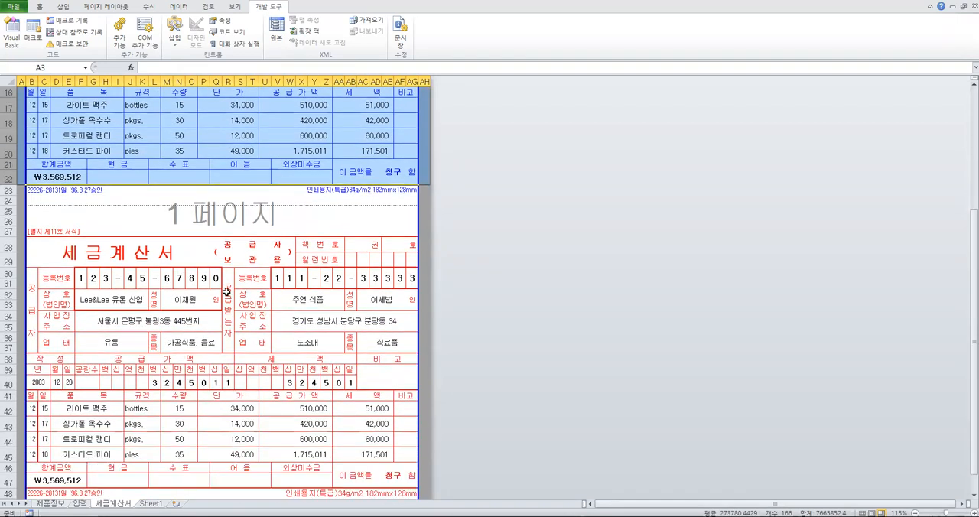
On Sheet1, apply borders to all the label cells in B7:B9 and increase the height of rows 7 to 9
left_click(151, 504)
left_click(134, 269)
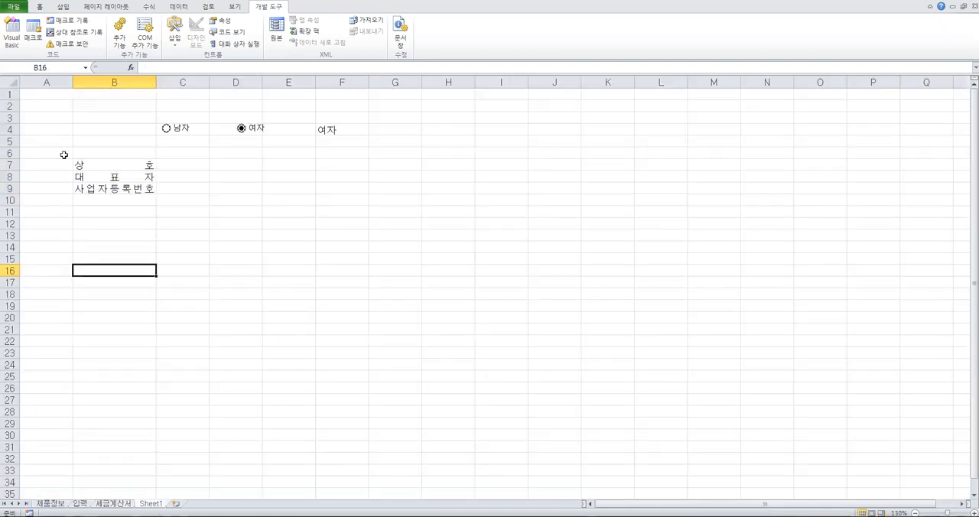
left_click(12, 163)
left_click_drag(122, 166, 129, 188)
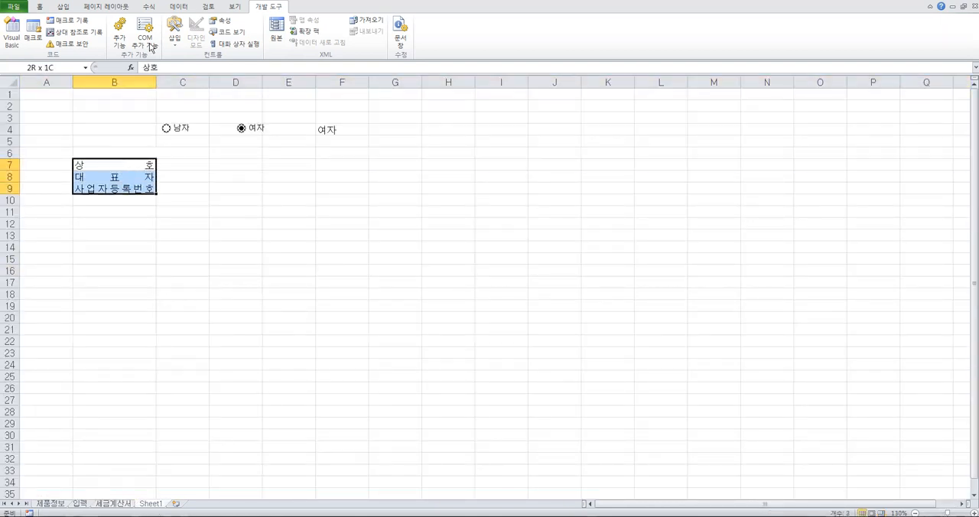
left_click(40, 7)
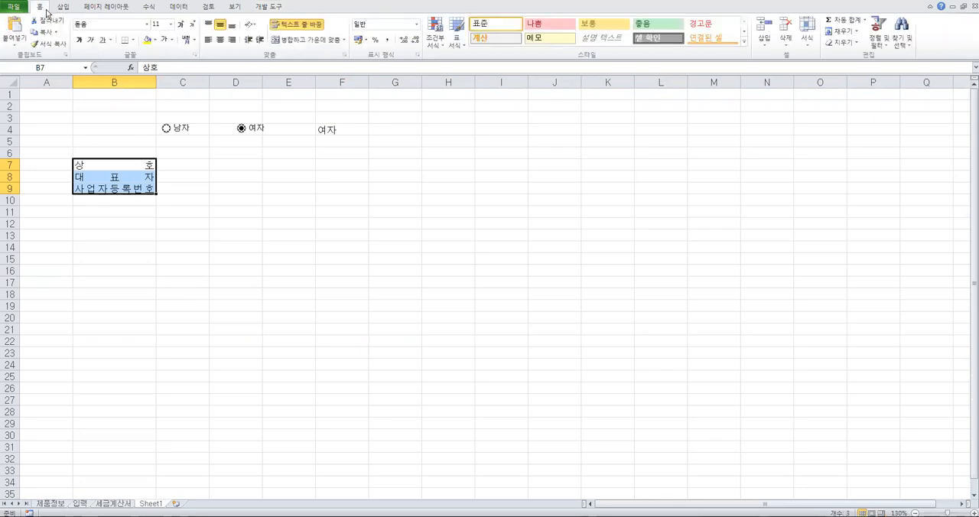
left_click(133, 41)
left_click(153, 124)
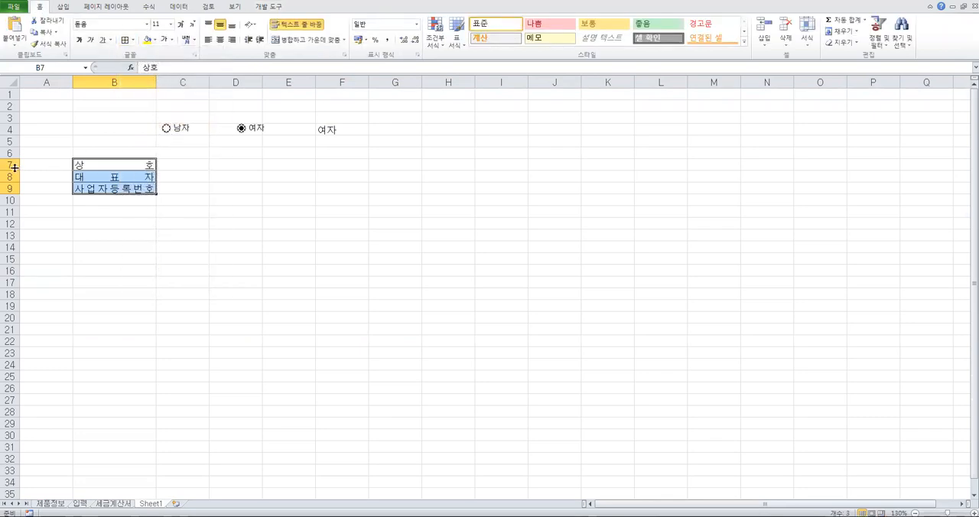
mouse_move(13, 167)
left_mouse_down()
mouse_move(12, 190)
mouse_move(10, 178)
left_mouse_up()
left_click(195, 280)
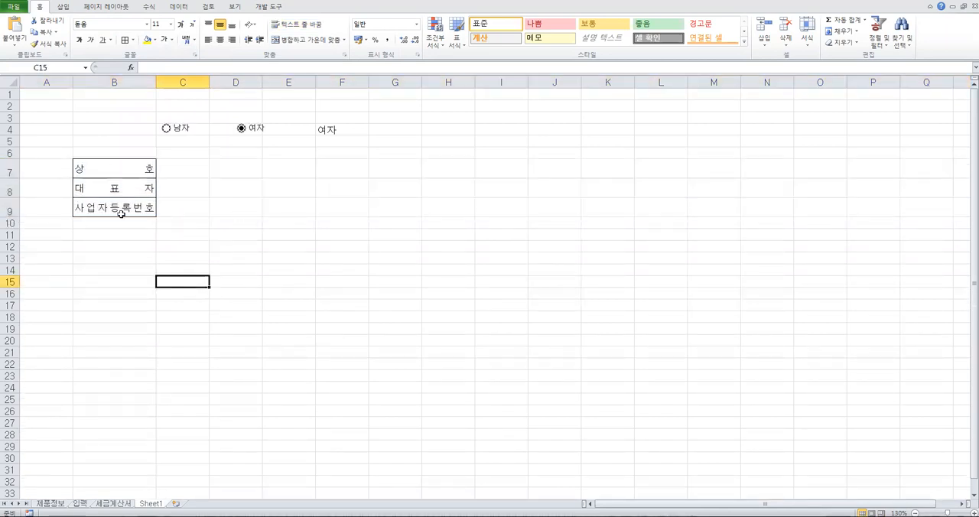
Try a regular copy and paste of the bordered labels in B7:B9 to B15, and undo the paste
left_click_drag(104, 166, 102, 203)
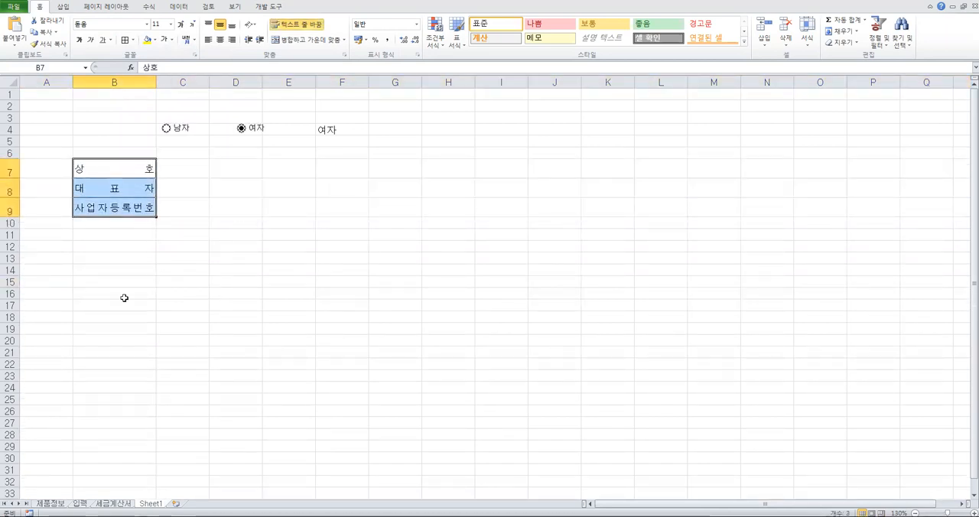
right_click(125, 173)
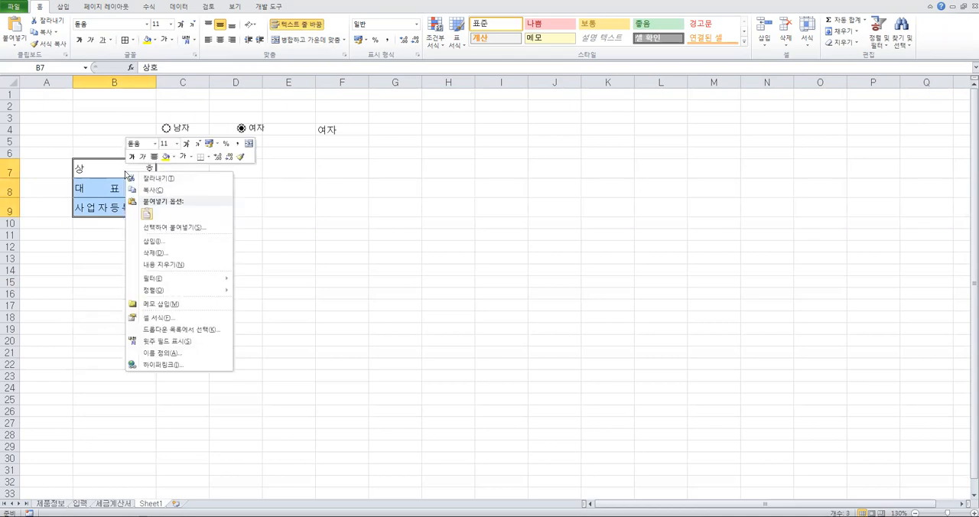
left_click(151, 192)
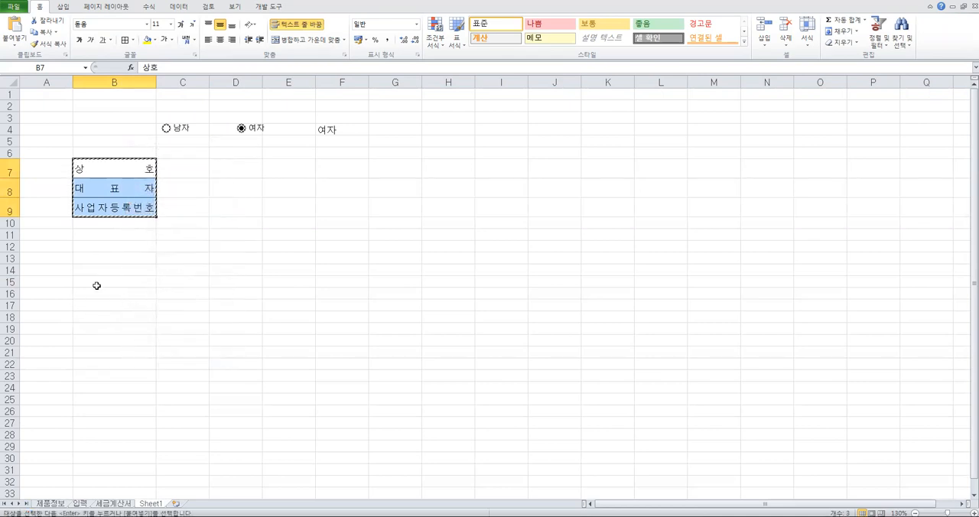
right_click(96, 283)
left_click(119, 329)
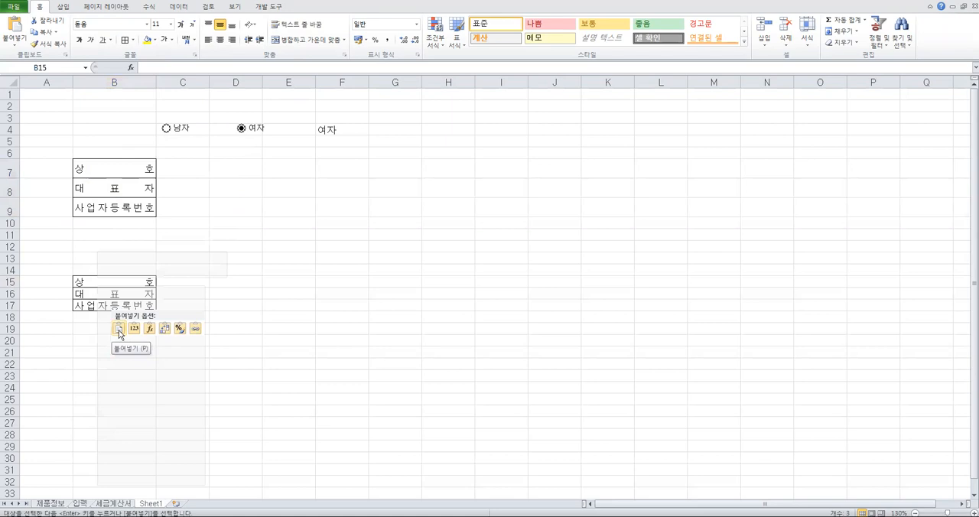
key("ctrl")
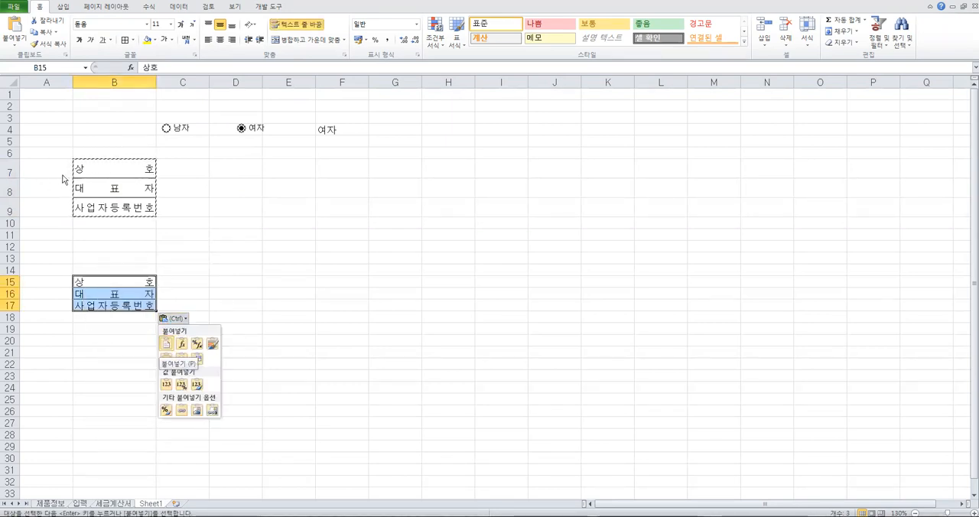
key("ctrl")
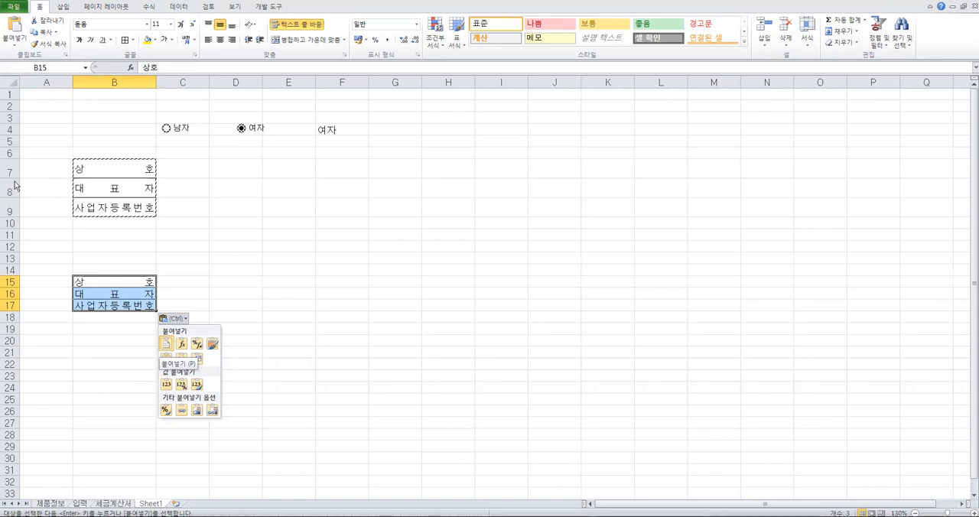
key("Escape")
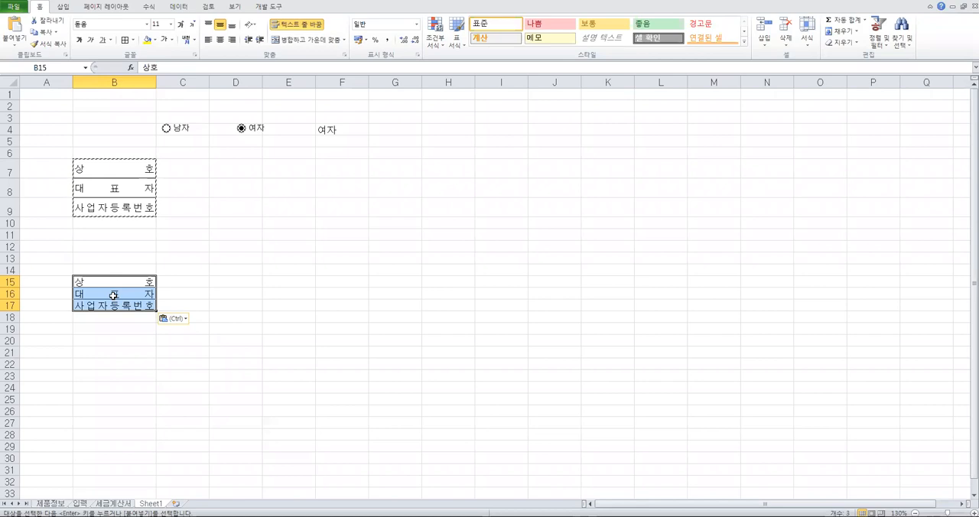
key("ctrl+z")
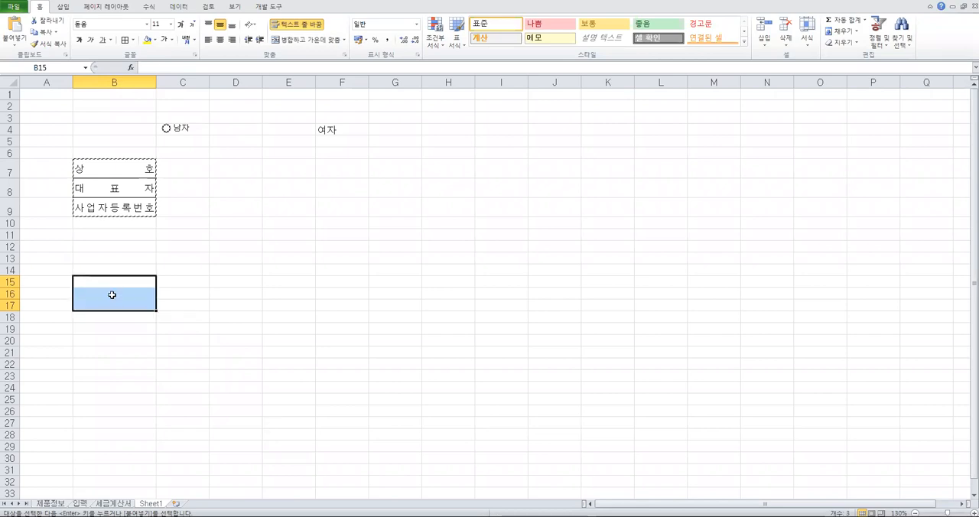
key("Escape")
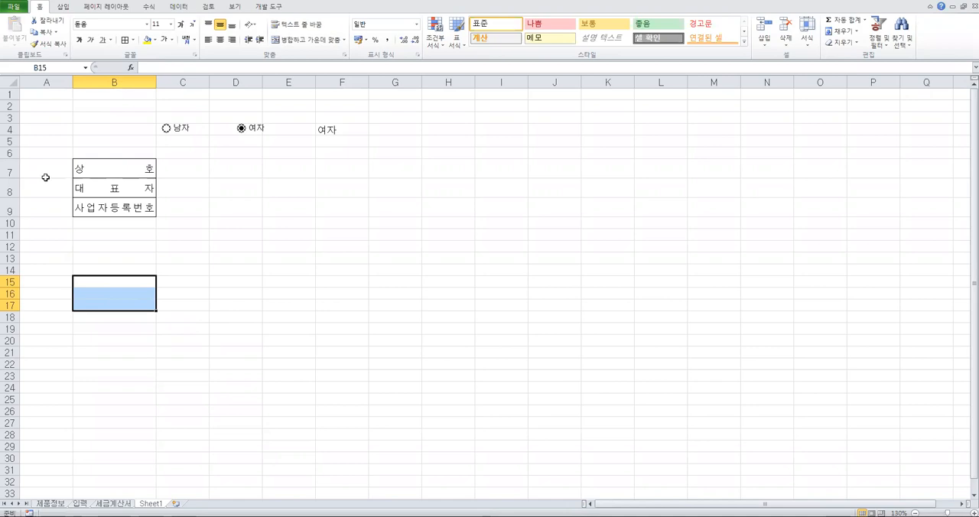
Try copying the bordered labels in B7:B9 and pasting them onto the whole of row 14, and undo the paste
left_click_drag(88, 175, 93, 206)
right_click(104, 194)
left_click(134, 212)
left_click(10, 269)
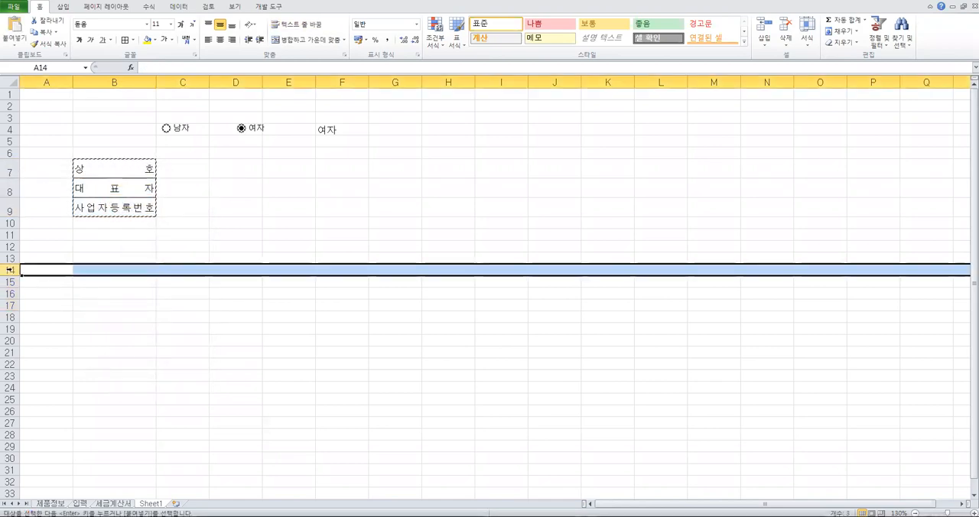
right_click(10, 269)
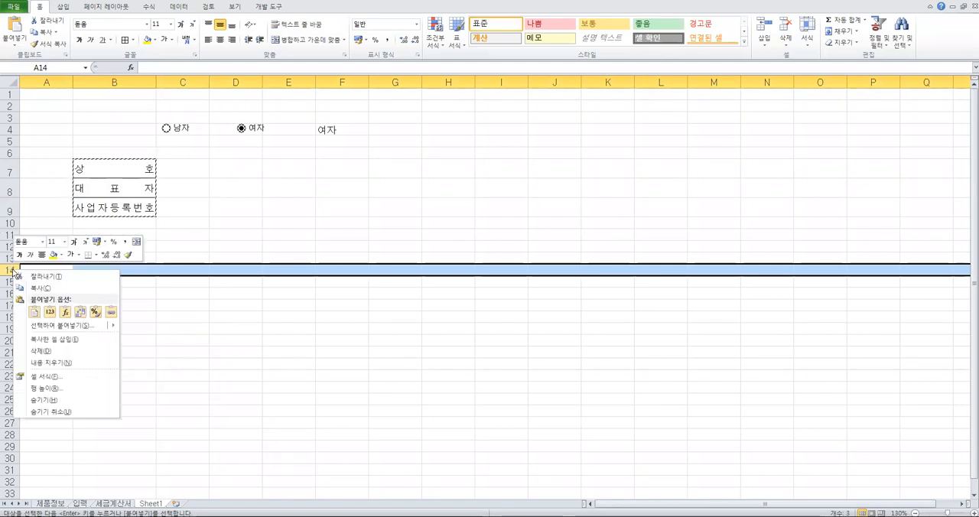
left_click(35, 311)
key("ctrl+z")
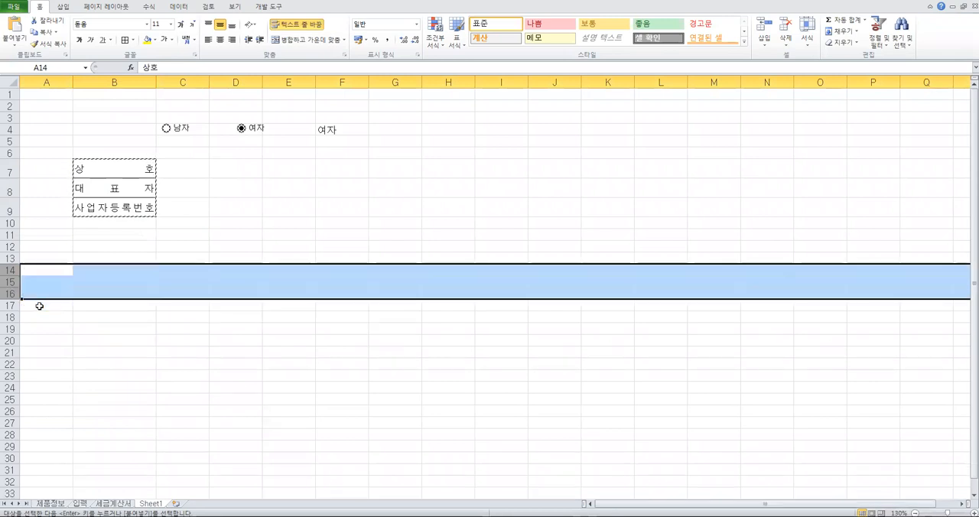
left_click(94, 269)
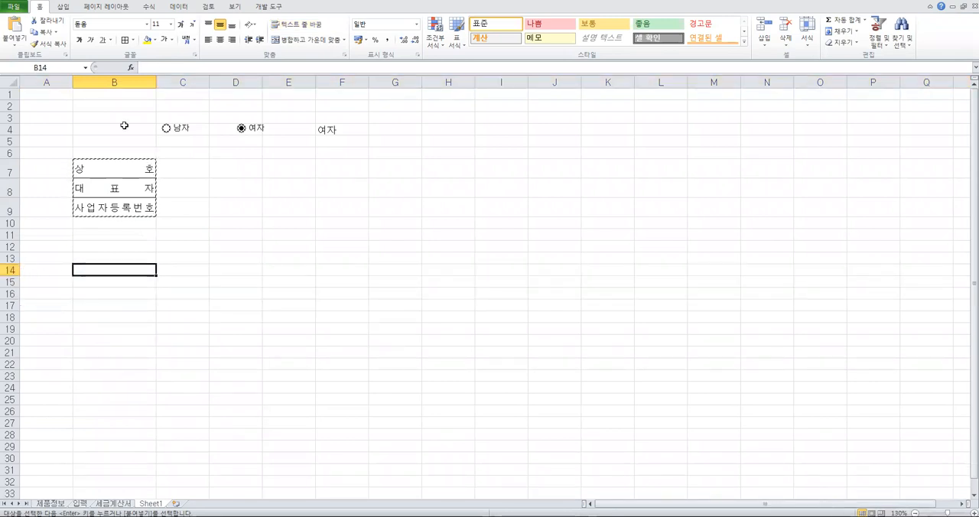
Copy whole rows 7 to 9 and paste them at row 15, ending copy mode when done
left_click_drag(9, 170, 8, 209)
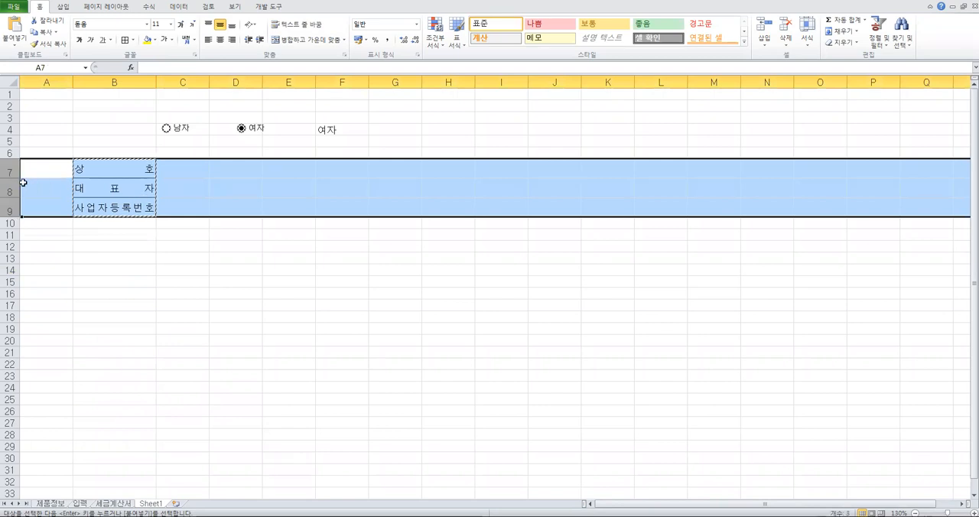
right_click(21, 182)
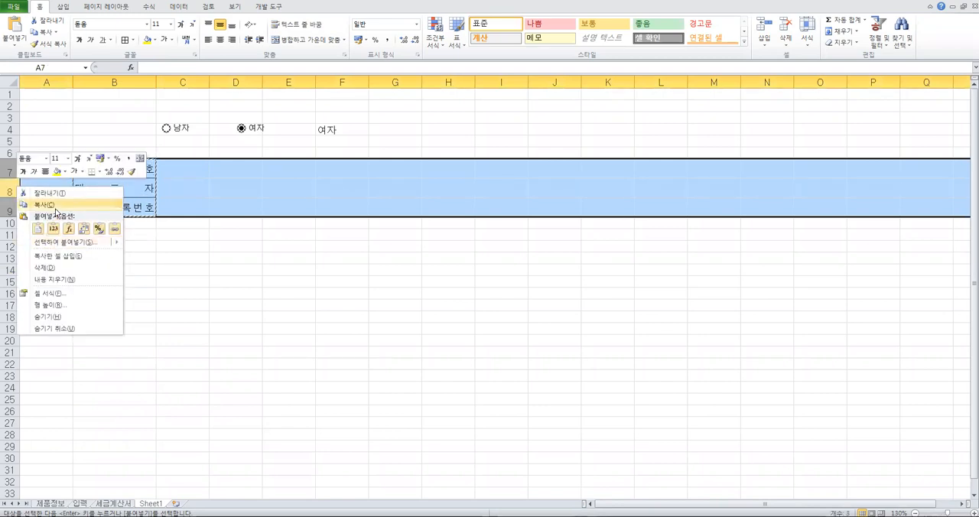
left_click(44, 205)
left_click(10, 281)
right_click(12, 281)
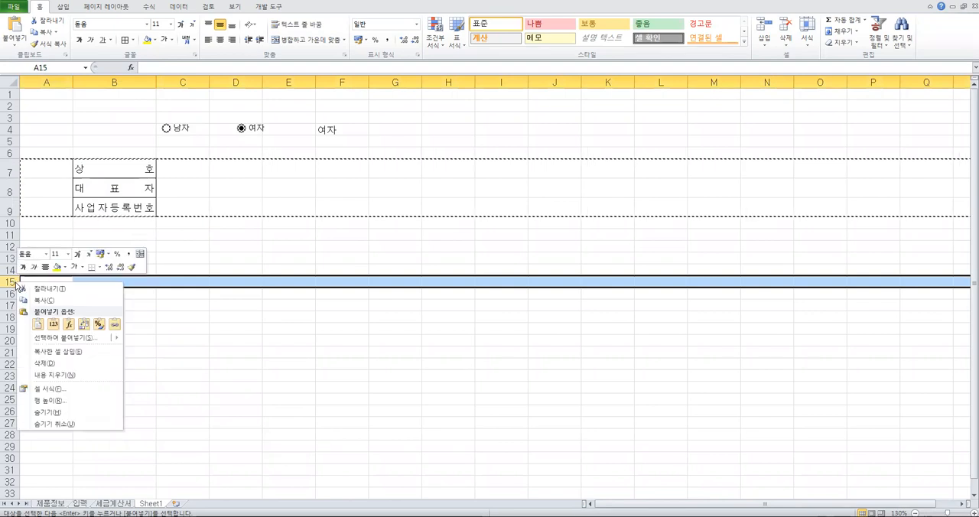
left_click(39, 325)
left_click(119, 362)
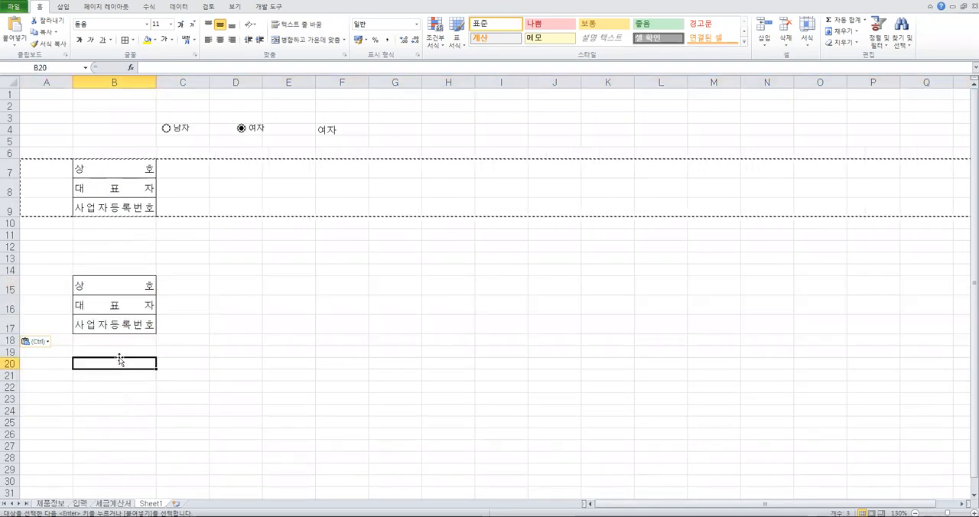
key("ctrl")
key("Escape")
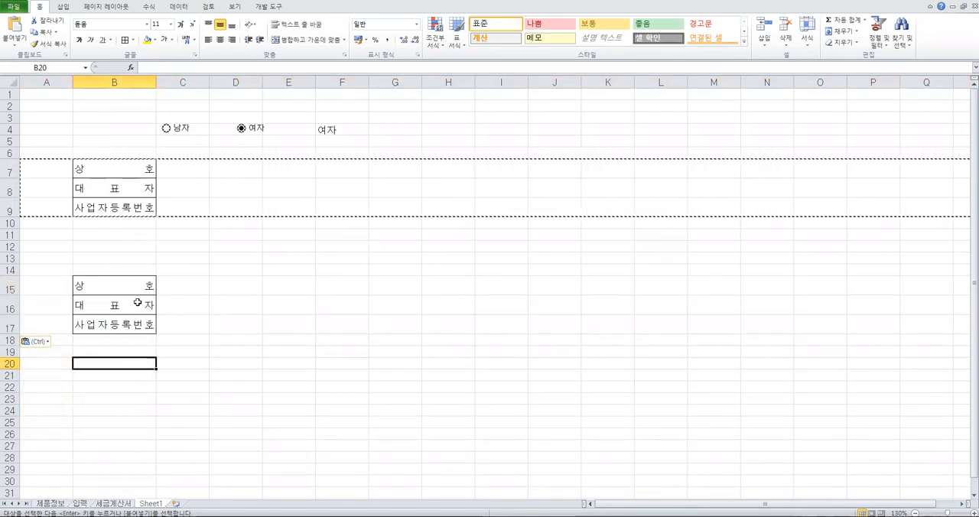
key("Escape")
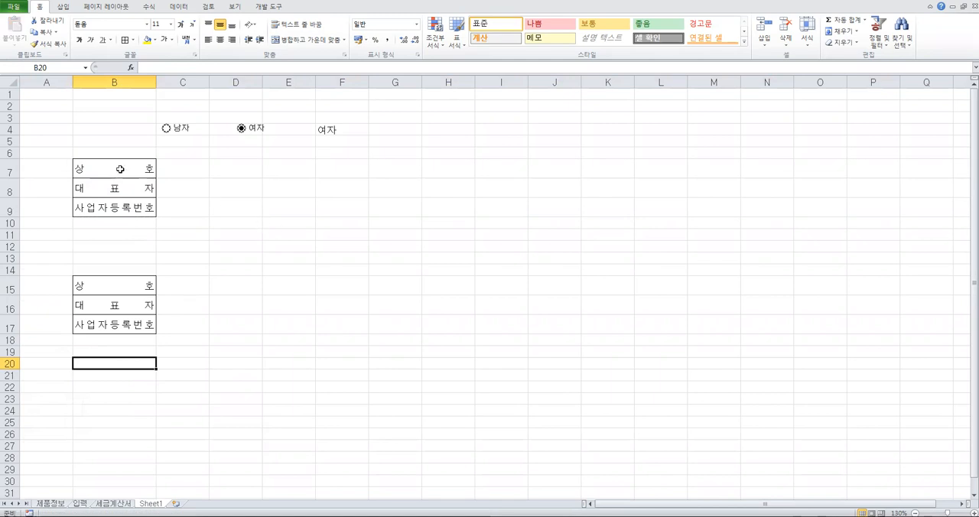
Select the labels in B7:B9, and compare the blue invoice with its red copy on the 세금계산서 sheet
left_click_drag(118, 166, 123, 205)
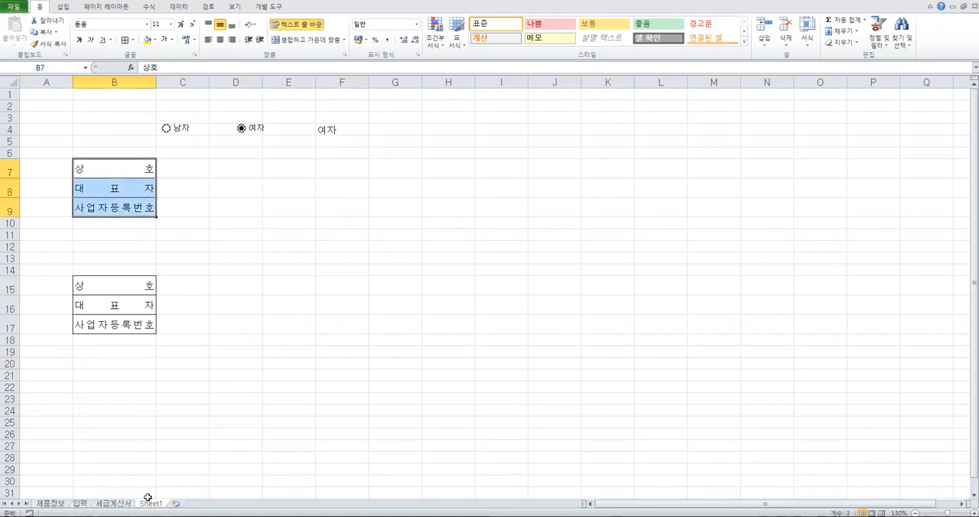
left_click(113, 503)
scroll(187, 298, "up", 5)
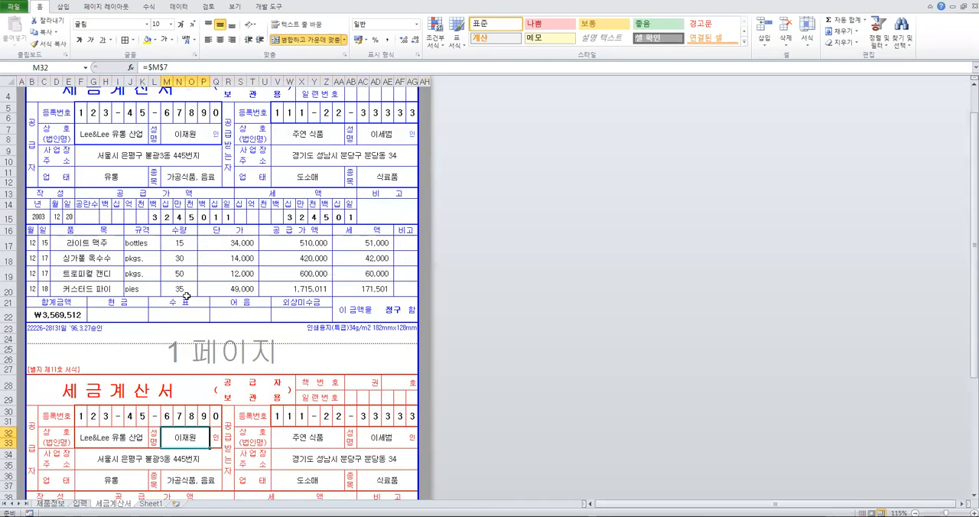
scroll(167, 287, "down", 2)
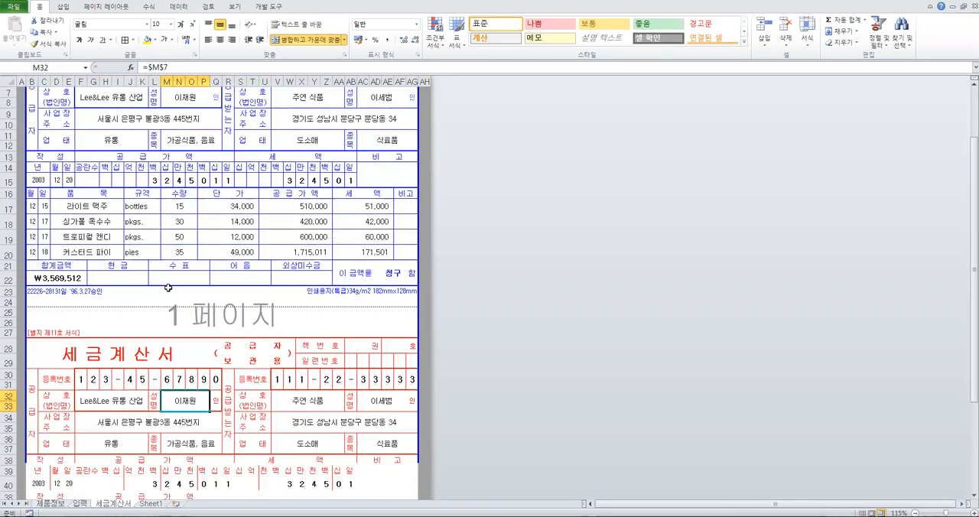
scroll(134, 269, "down", 4)
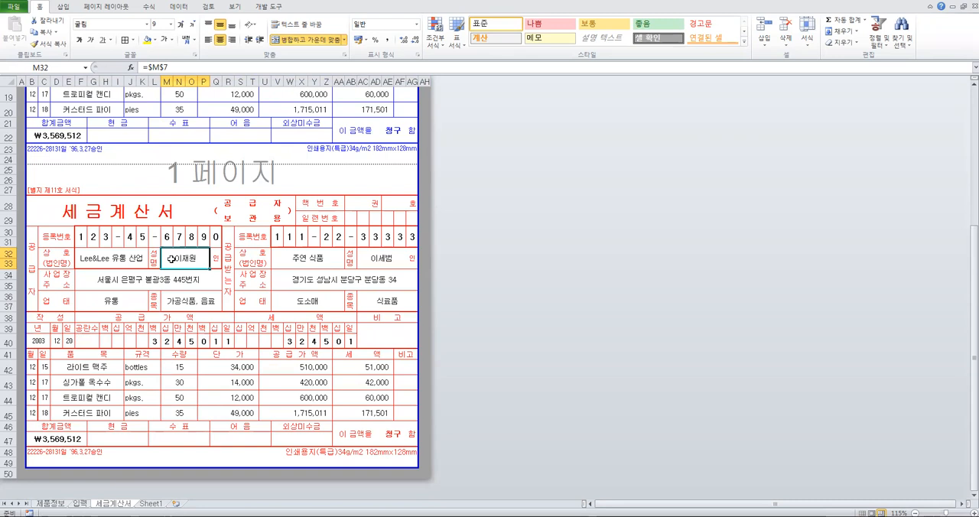
Return to Sheet1 and compare original rows 7 to 9 with pasted rows 15 to 17 by selecting them as whole rows
left_click(150, 504)
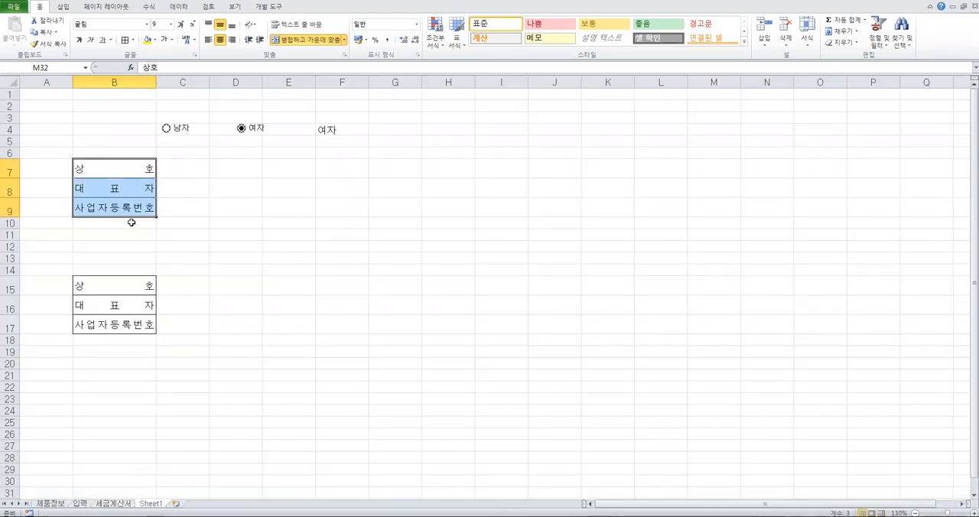
left_click_drag(240, 163, 251, 203)
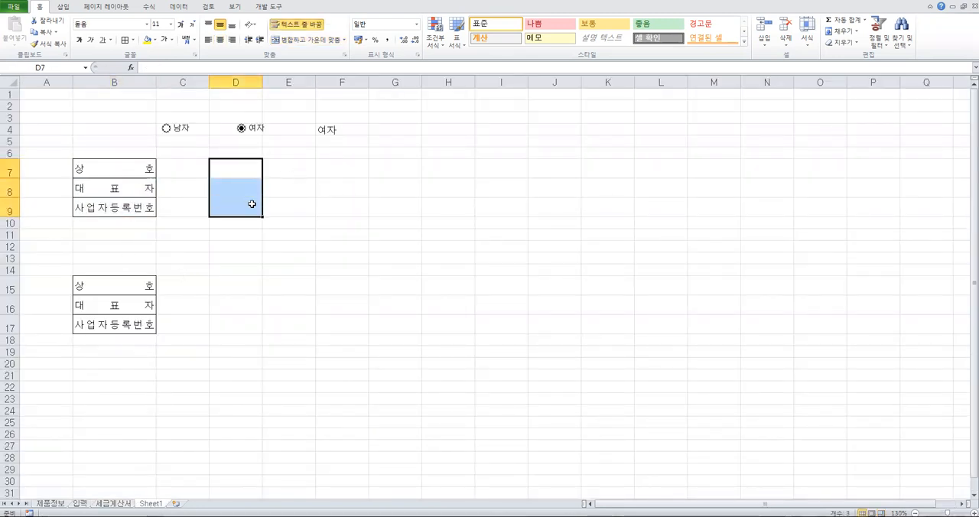
left_click_drag(12, 167, 9, 208)
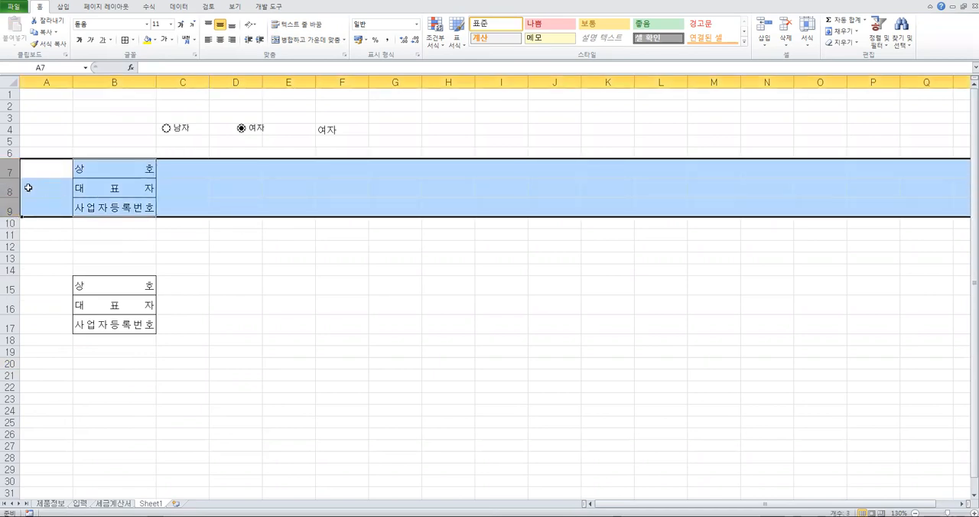
left_click_drag(10, 286, 10, 327)
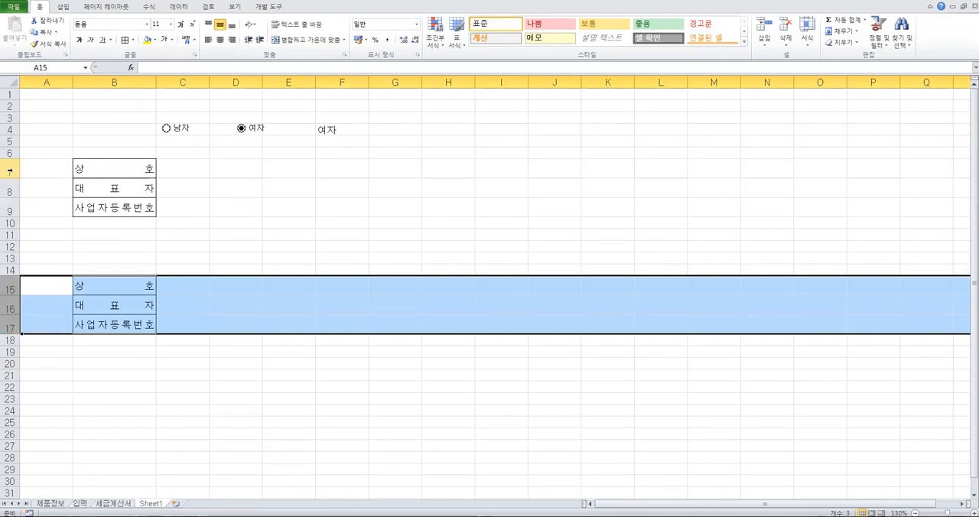
left_click_drag(11, 170, 12, 208)
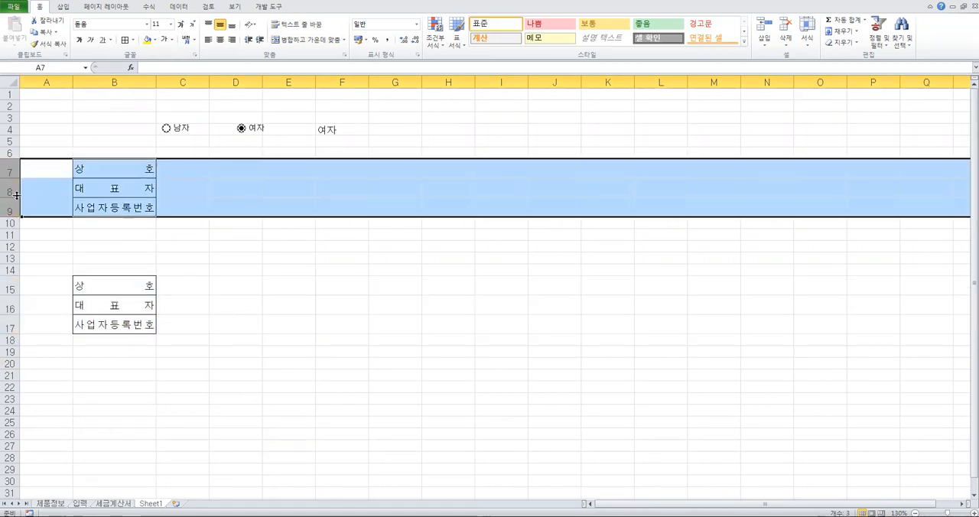
left_click(77, 234)
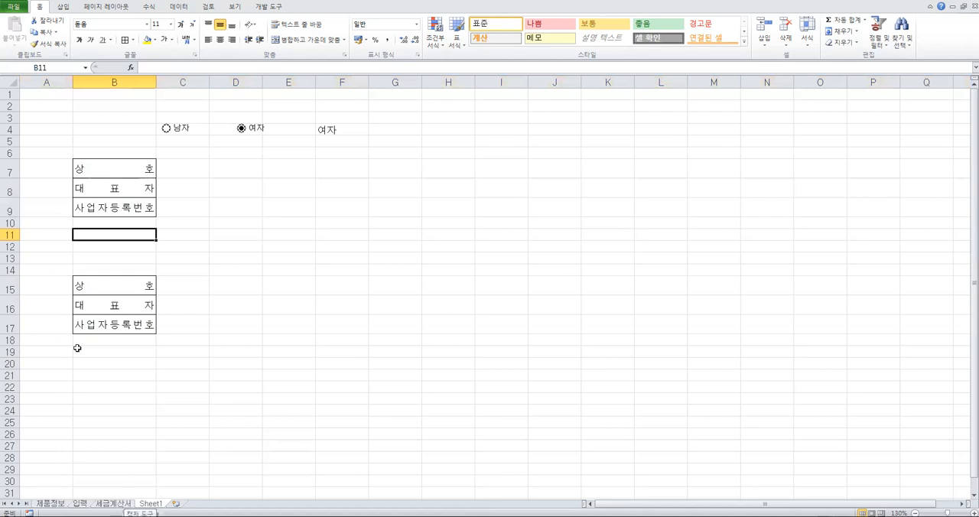
Copy whole rows 7 to 9 on Sheet1 again
left_click_drag(11, 170, 9, 208)
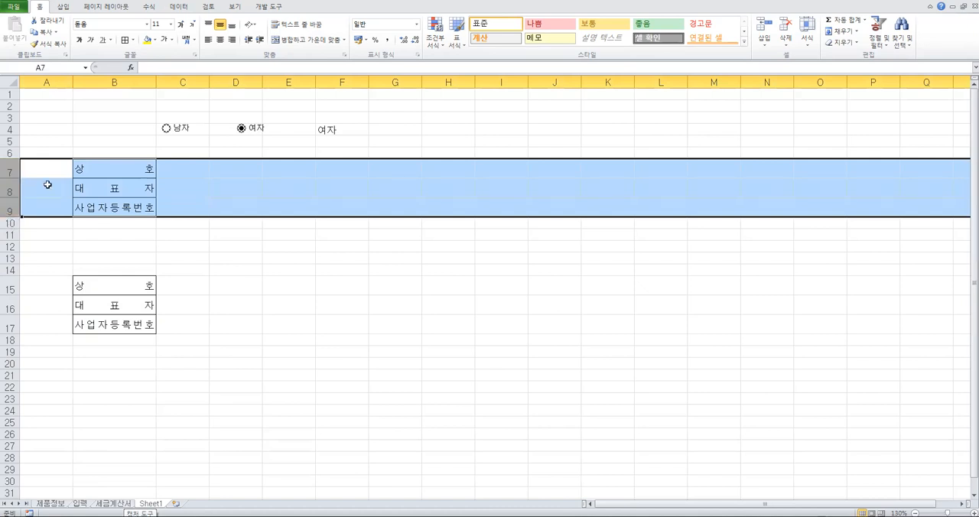
right_click(9, 182)
left_click(47, 202)
scroll(61, 318, "down", 1)
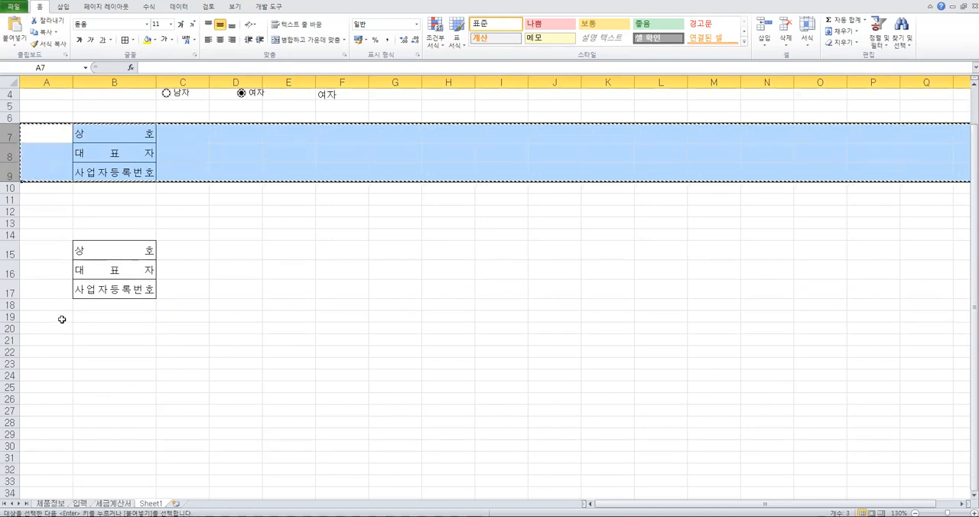
Try to paste the copied whole rows at the single cell B20
left_click(96, 329)
right_click(96, 334)
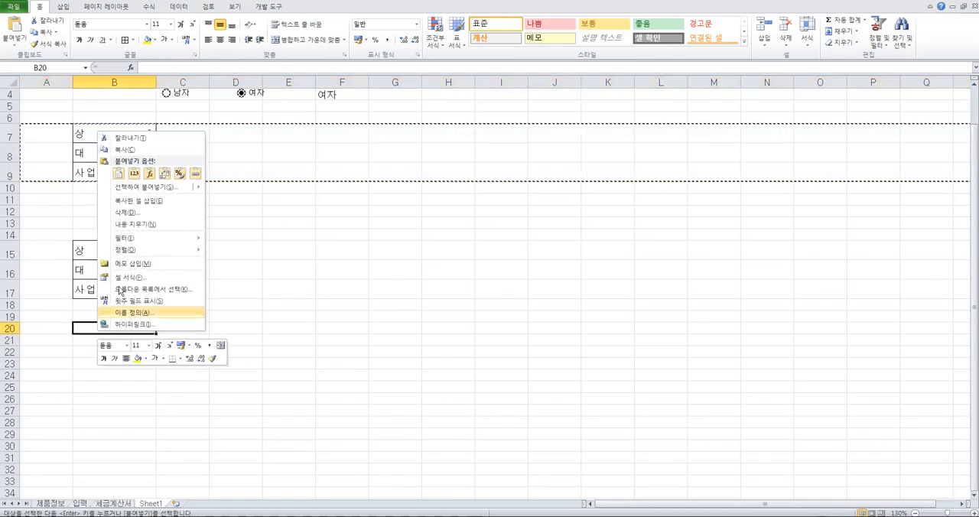
left_click(119, 174)
key("ctrl")
left_click(504, 288)
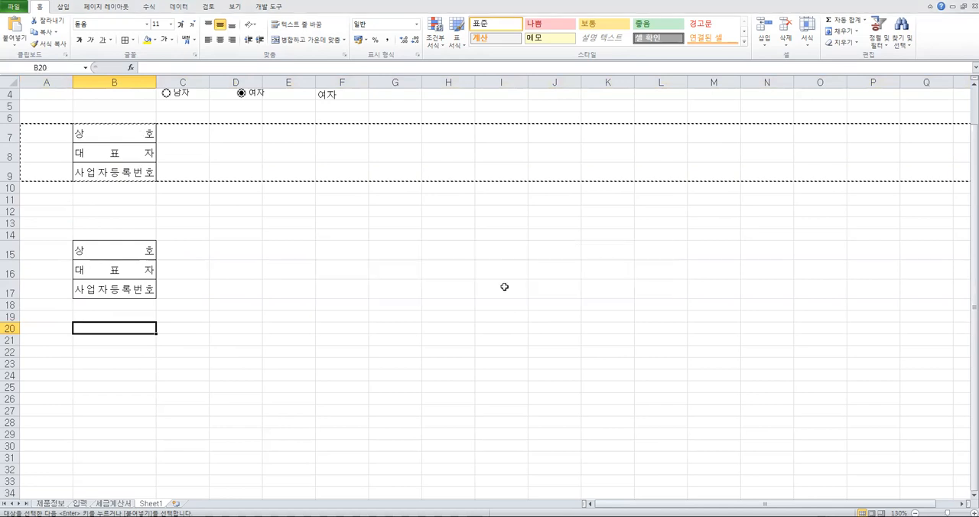
Paste the copied rows onto row 20 as a whole row, and end copy mode
left_click(10, 328)
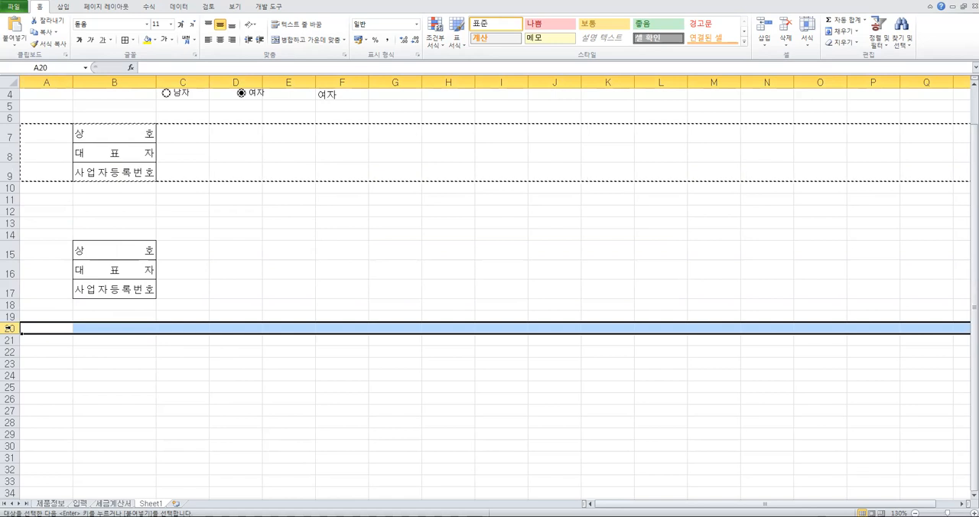
right_click(9, 328)
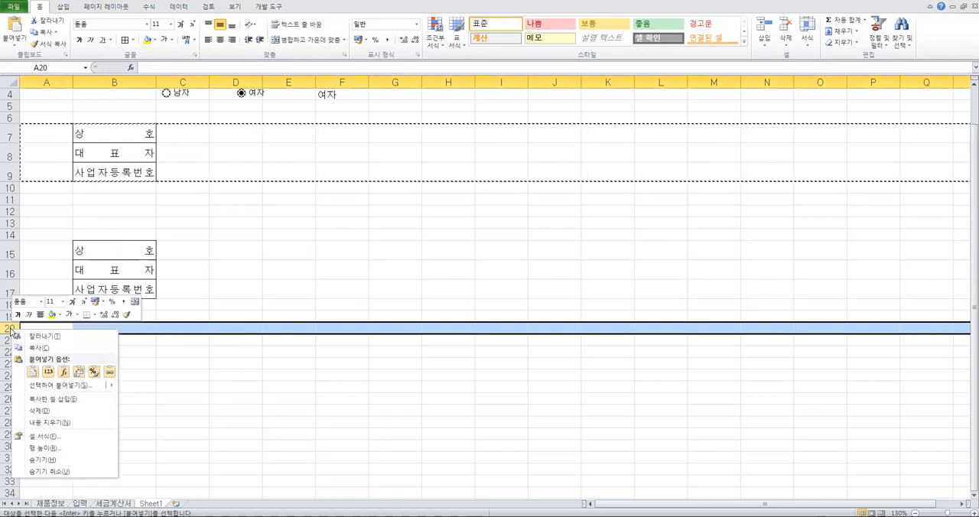
left_click(34, 373)
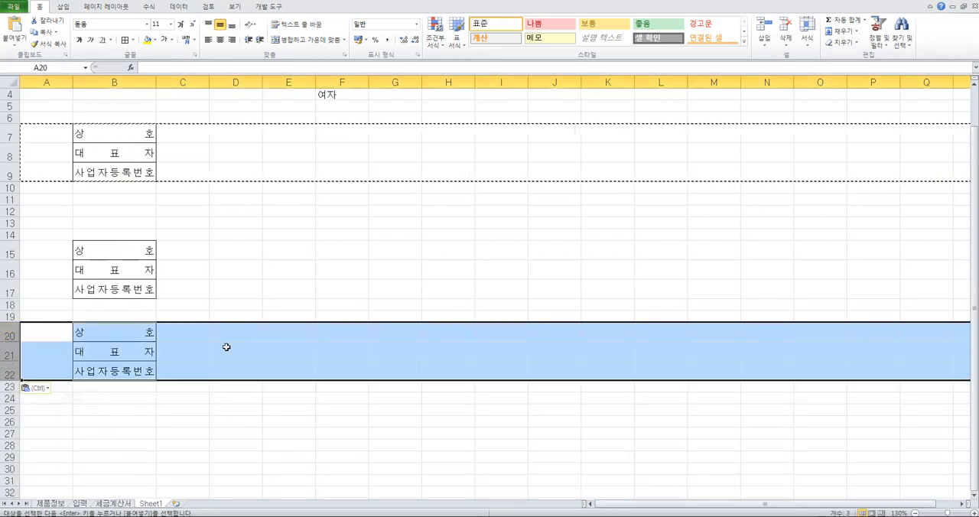
key("ctrl")
key("Escape")
key("Escape")
left_click(136, 337)
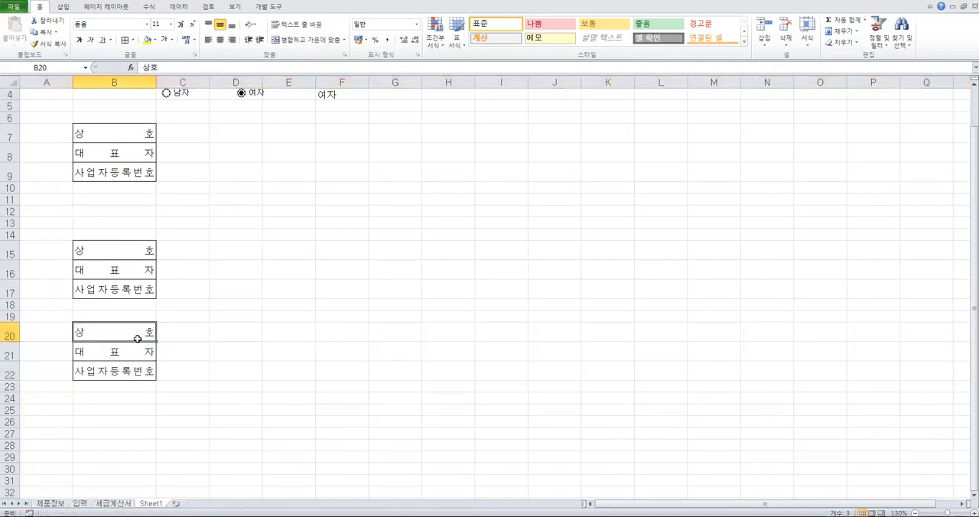
After a look at the 세금계산서 sheet, set thin light blue outline and inside borders for cells B7:B9 on Sheet1
left_click(114, 503)
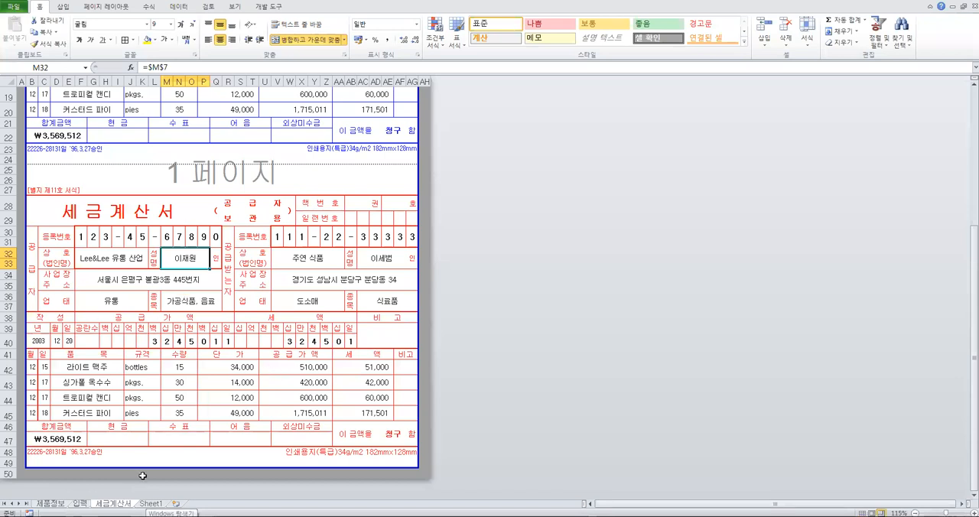
left_click(151, 503)
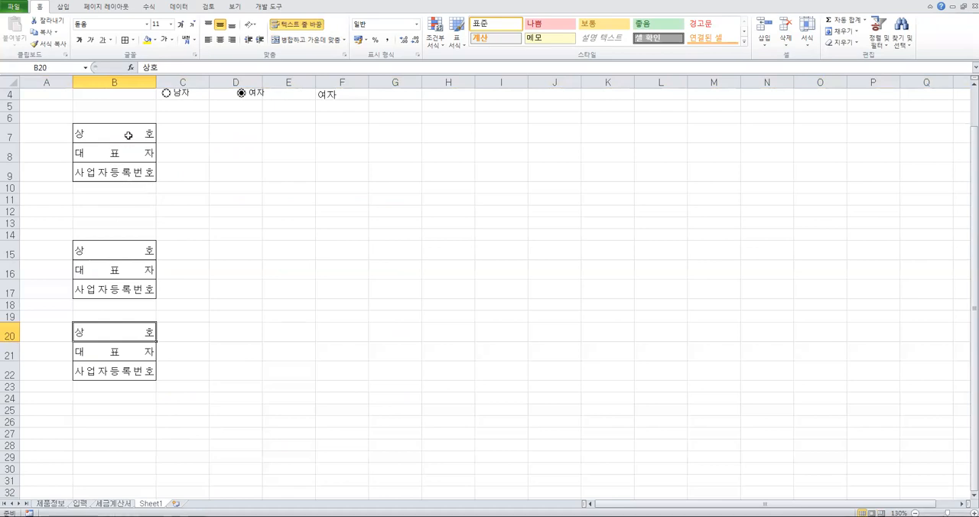
left_click_drag(127, 135, 129, 170)
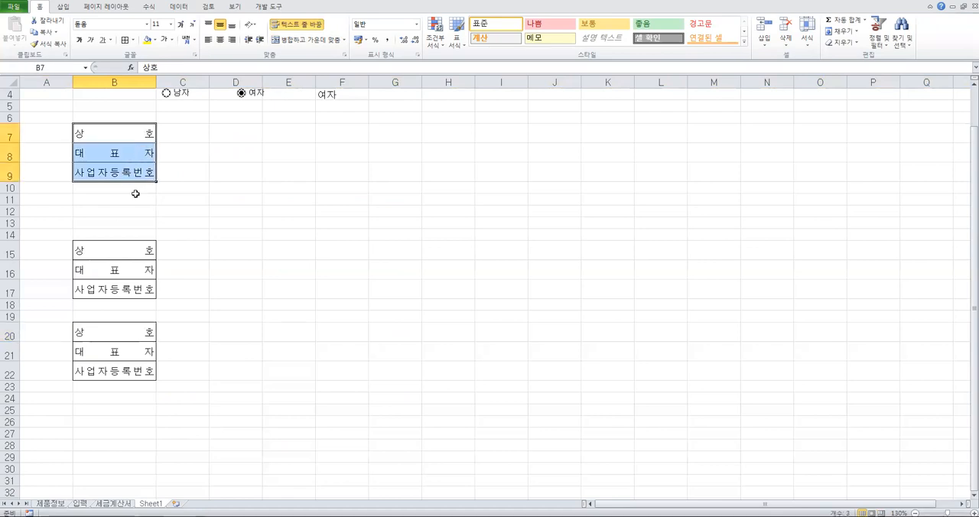
right_click(138, 156)
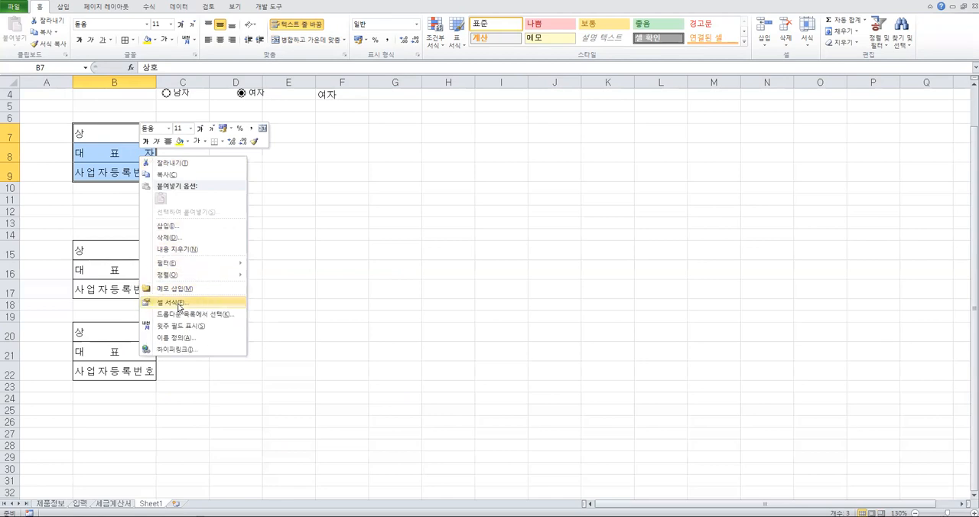
left_click(175, 303)
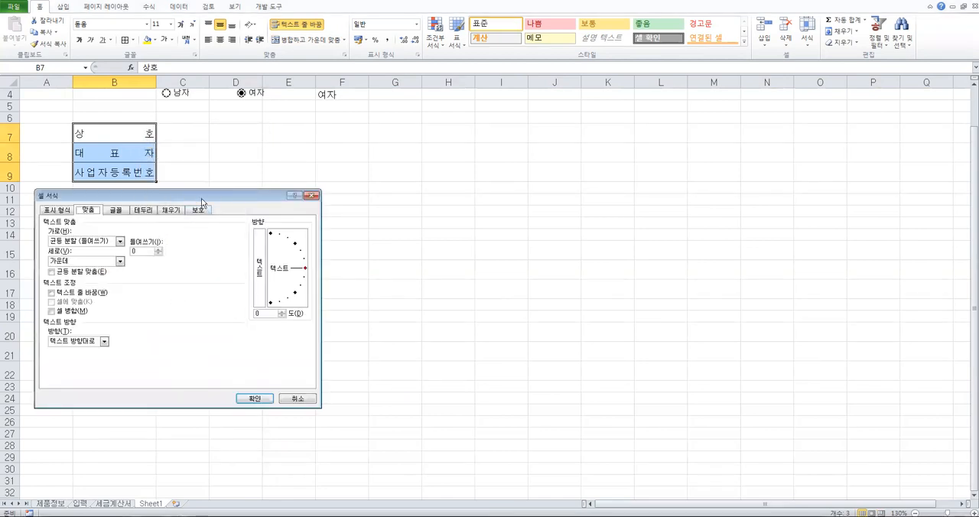
left_click_drag(203, 197, 391, 138)
left_click(331, 151)
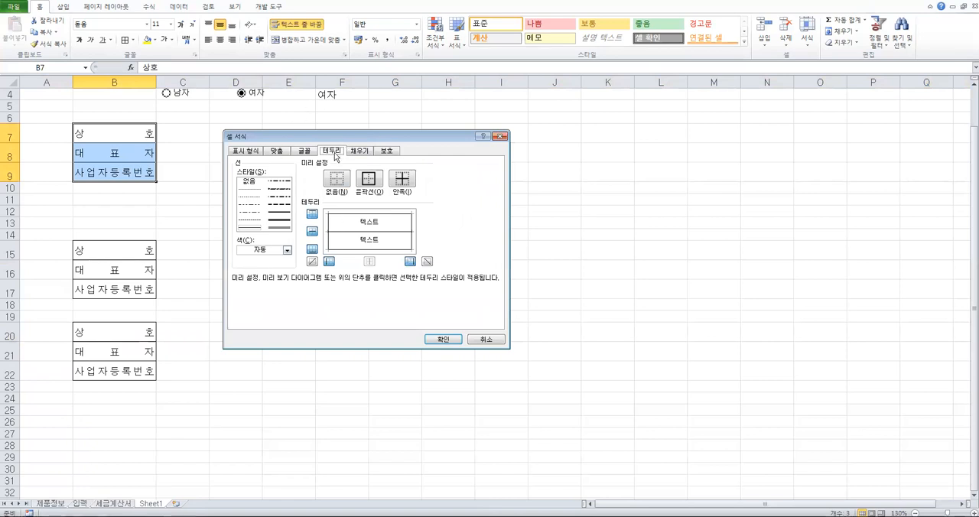
left_click(289, 252)
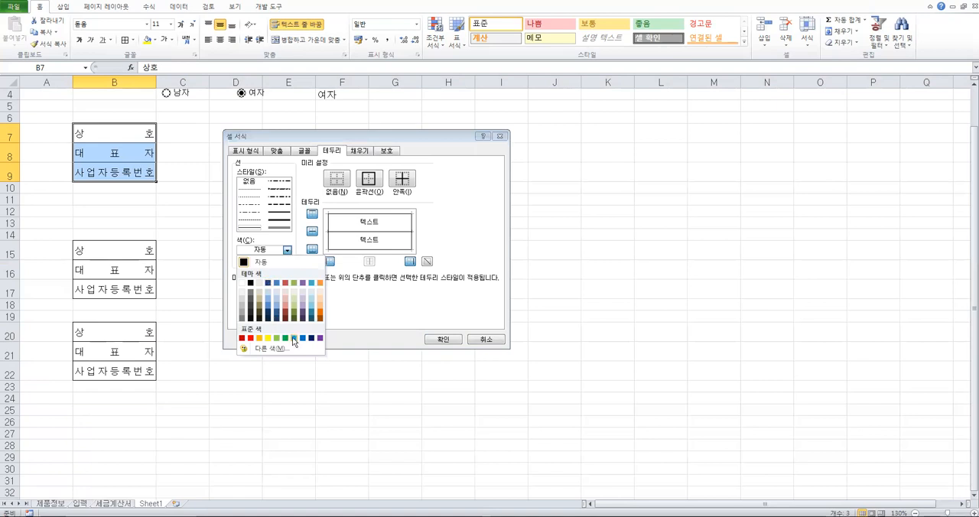
left_click(294, 338)
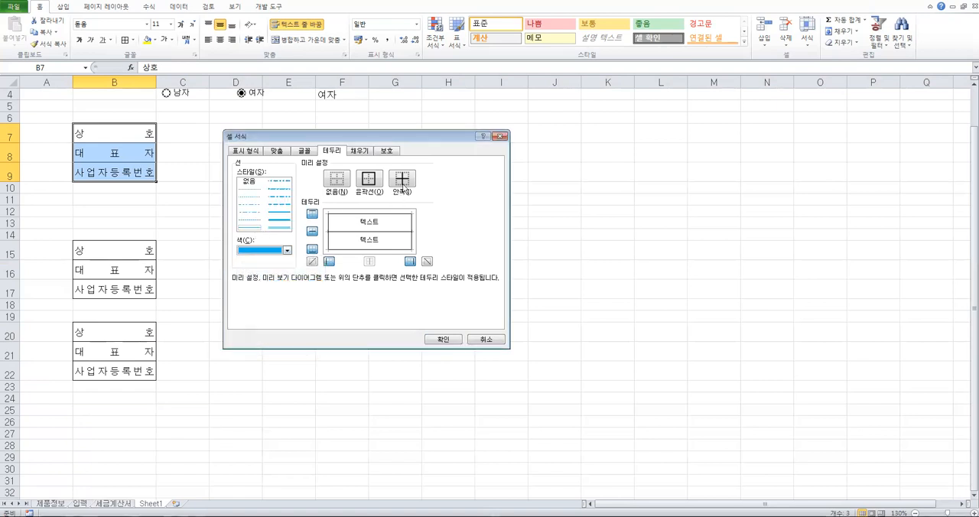
left_click(370, 180)
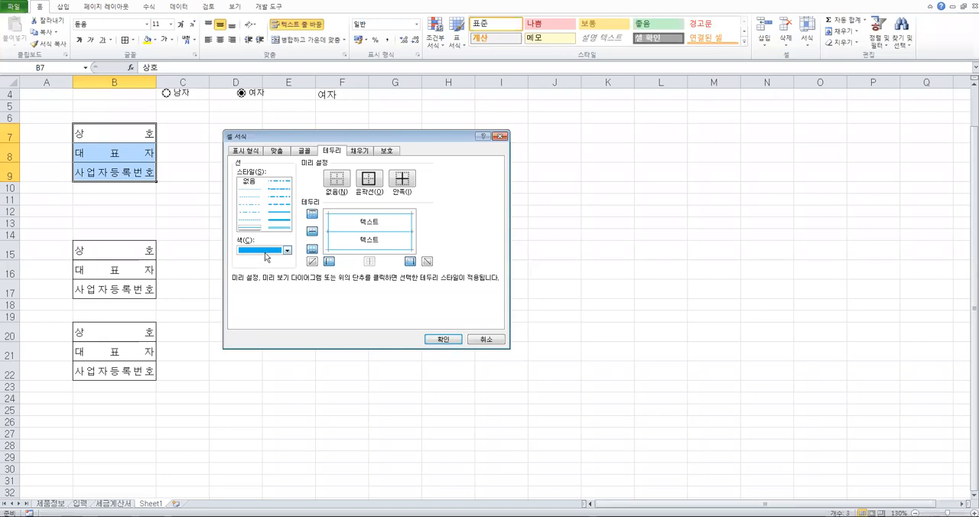
Change the outline of B7:B9 to a medium-thick light blue line and apply the border formatting
left_click(277, 219)
left_click(279, 213)
left_click(368, 178)
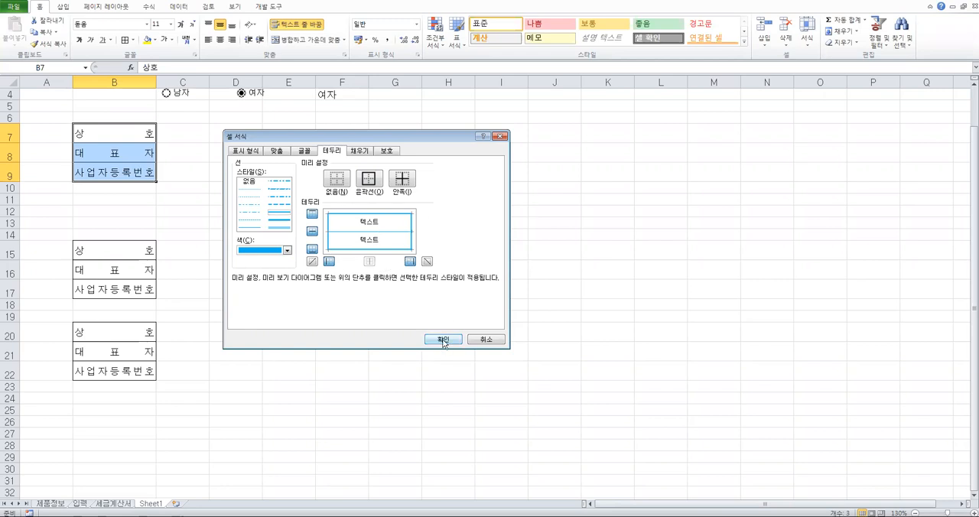
left_click(443, 339)
left_click(345, 227)
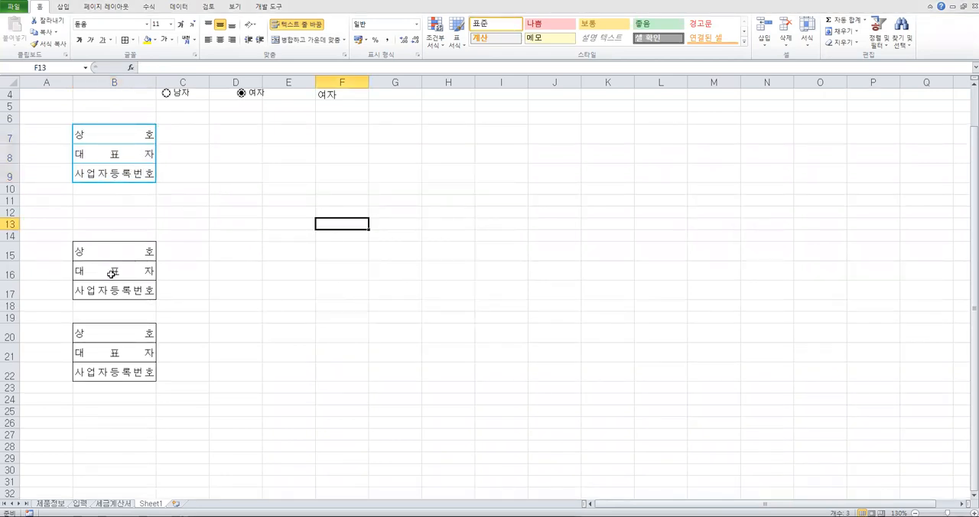
Set the border colour of cells B15:B17 to red and give them thin solid inside lines
left_click_drag(121, 254, 123, 285)
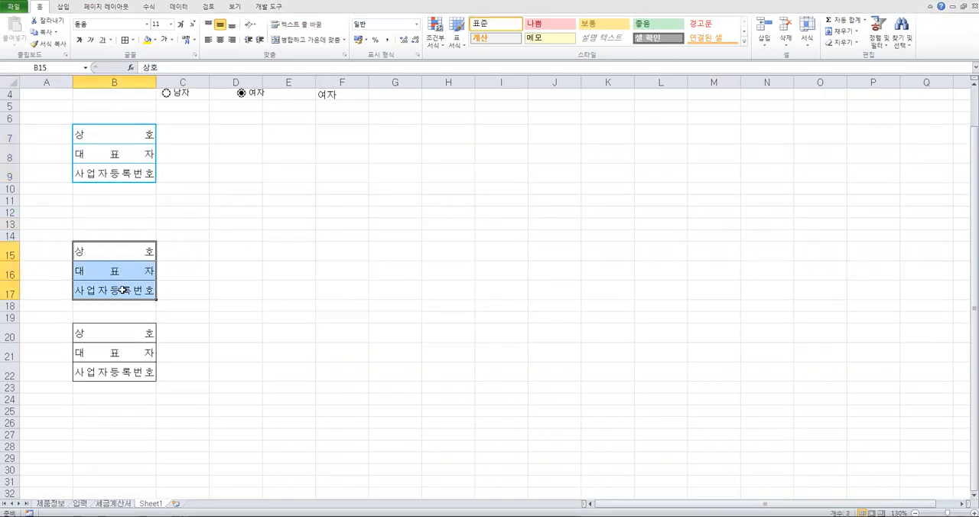
right_click(132, 270)
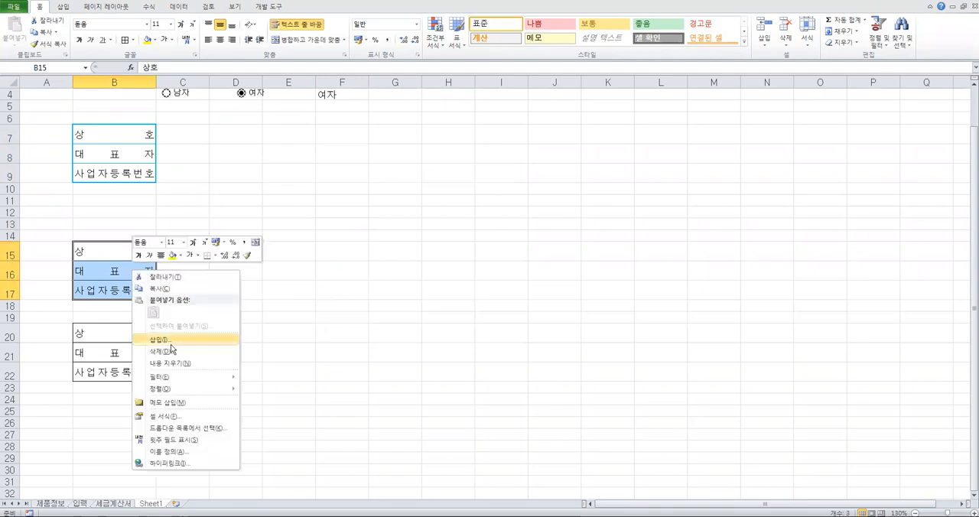
left_click(175, 415)
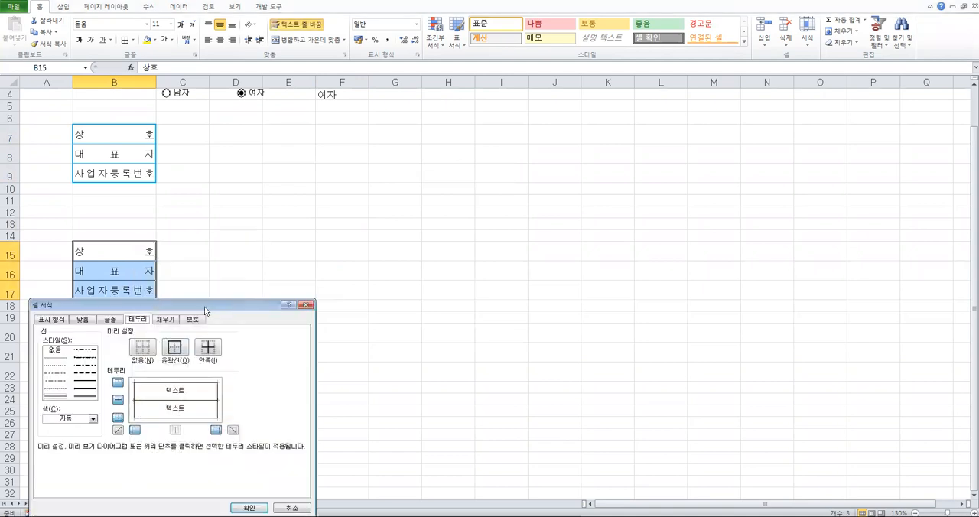
left_click_drag(206, 304, 400, 141)
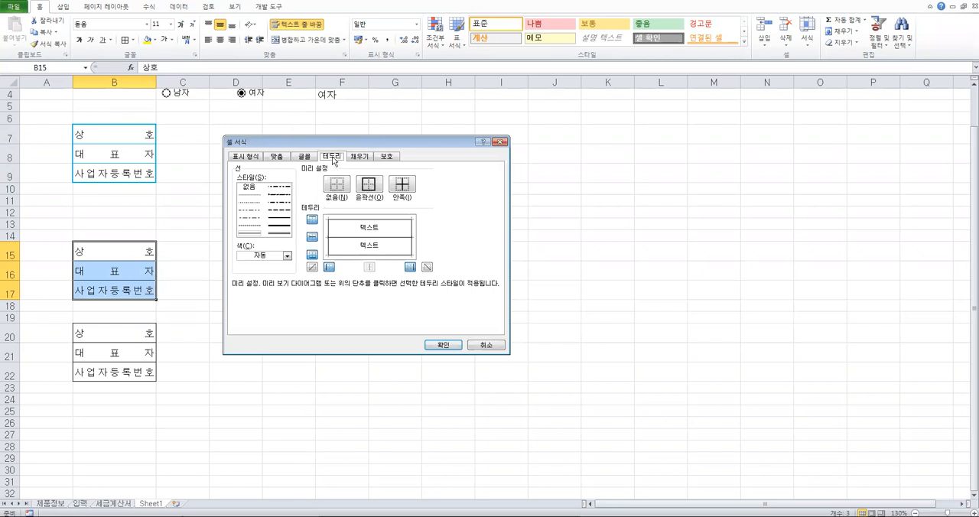
left_click(269, 257)
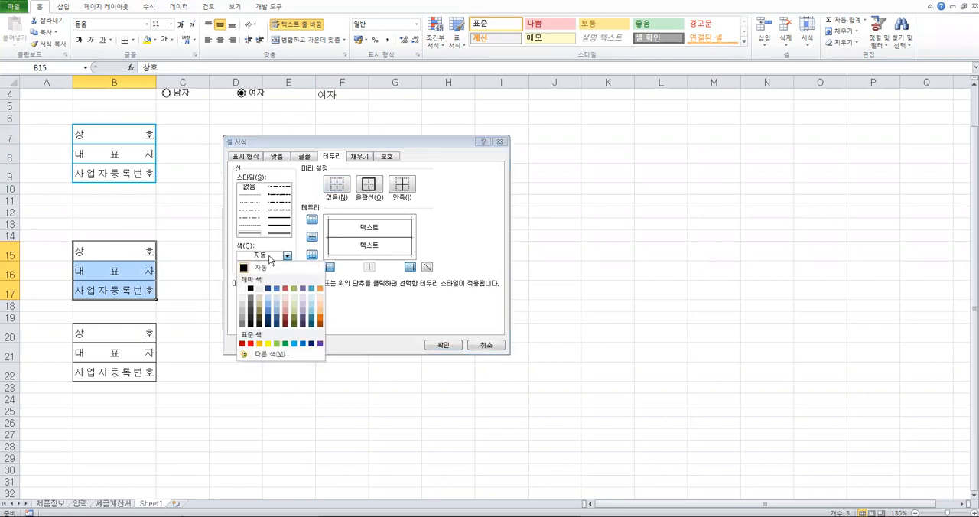
left_click(250, 344)
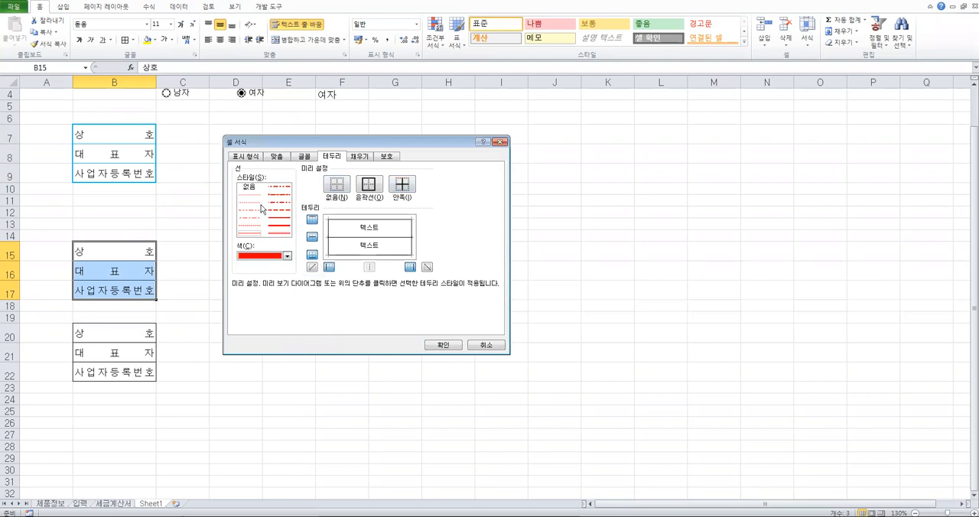
left_click(251, 234)
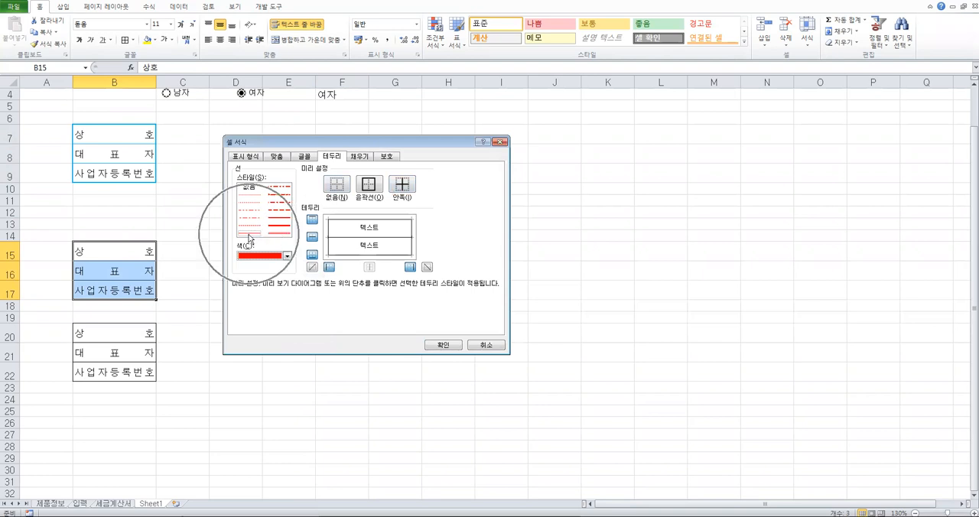
left_click(402, 186)
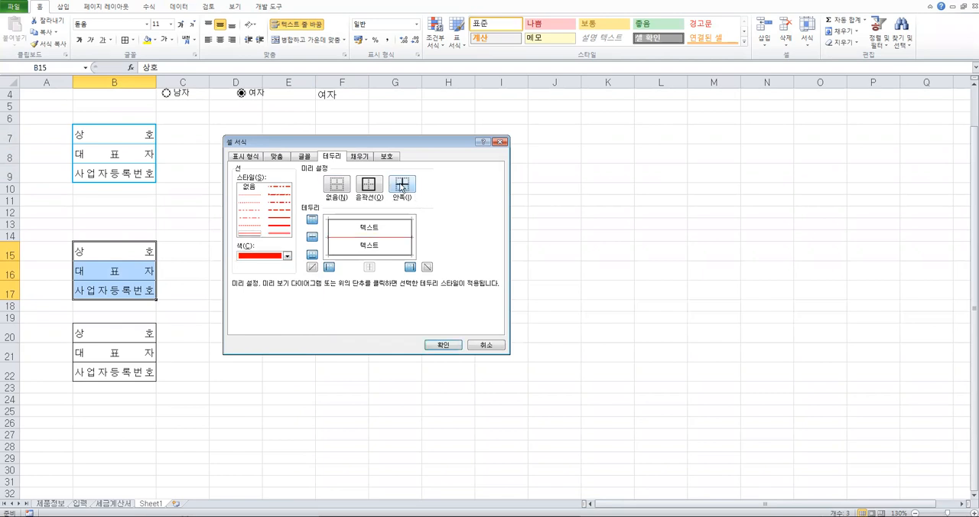
Try the medium and thick line styles on the outline of B15:B17, and apply the medium-thick red one
left_click(280, 221)
left_click(370, 186)
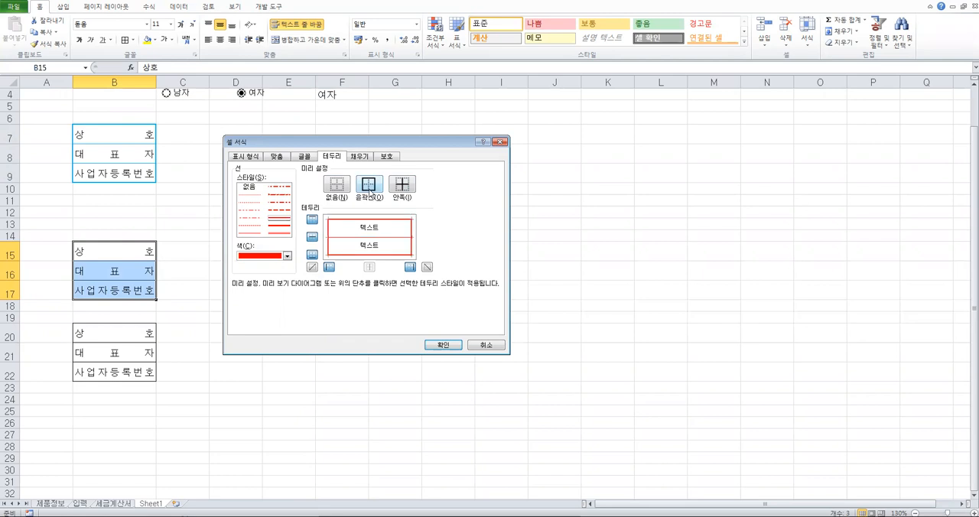
left_click(282, 231)
left_click(369, 185)
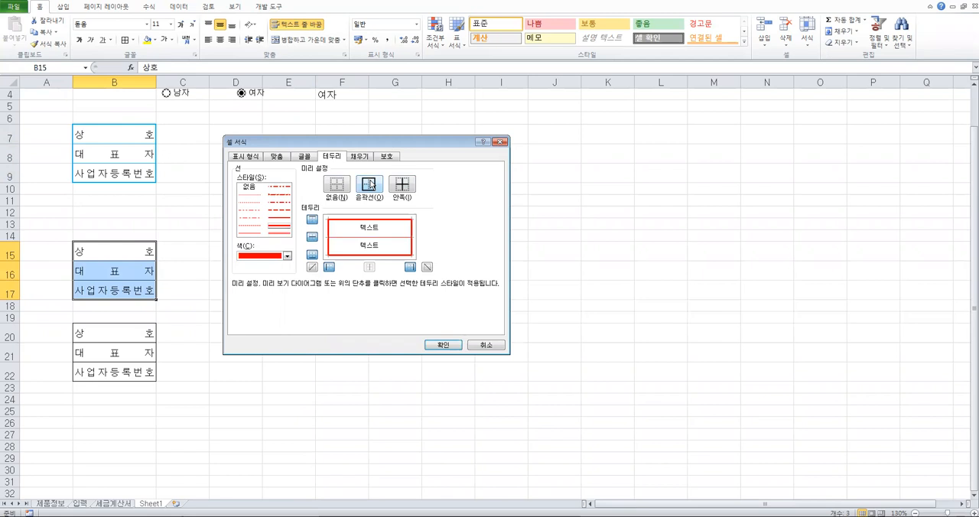
left_click(284, 221)
left_click(366, 185)
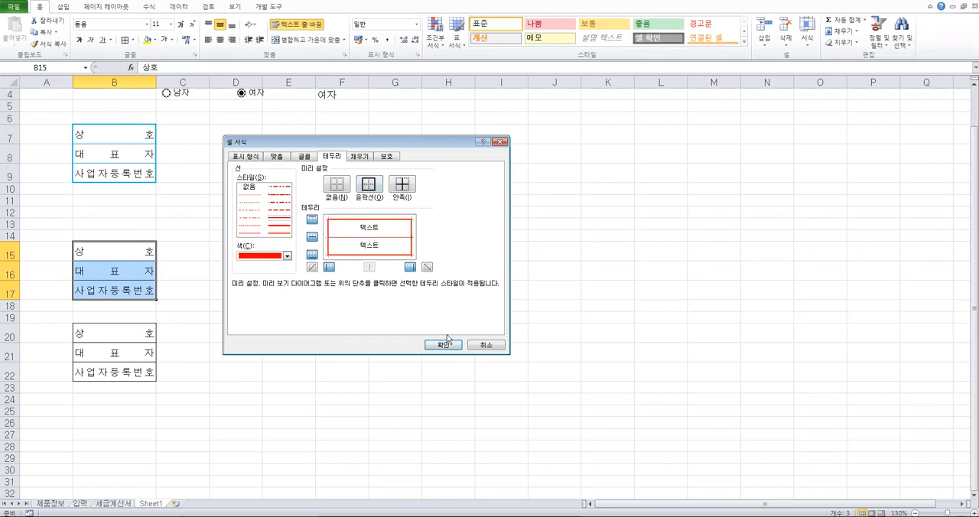
left_click(445, 344)
left_click(354, 278)
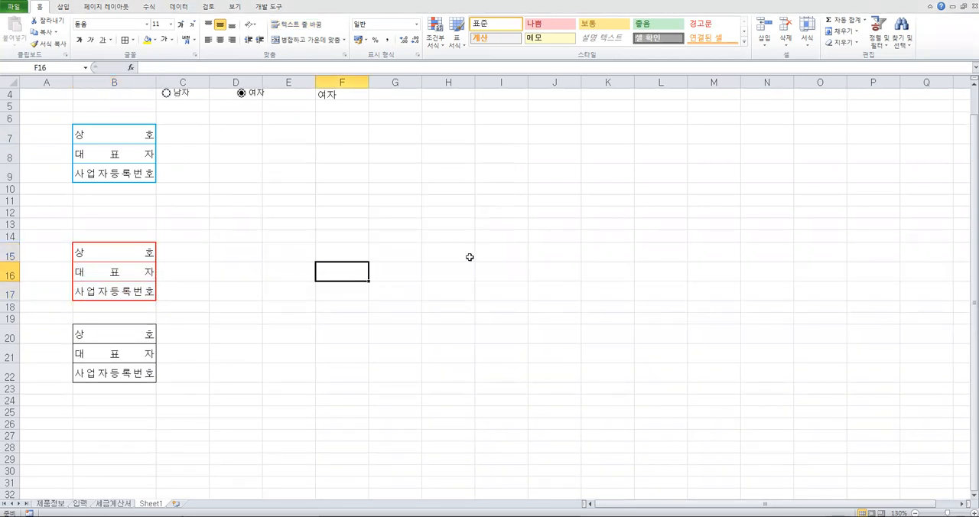
Examine the supplier registration number formula in F5 on the 세금계산서 sheet, and narrow column AH slightly
left_click(121, 504)
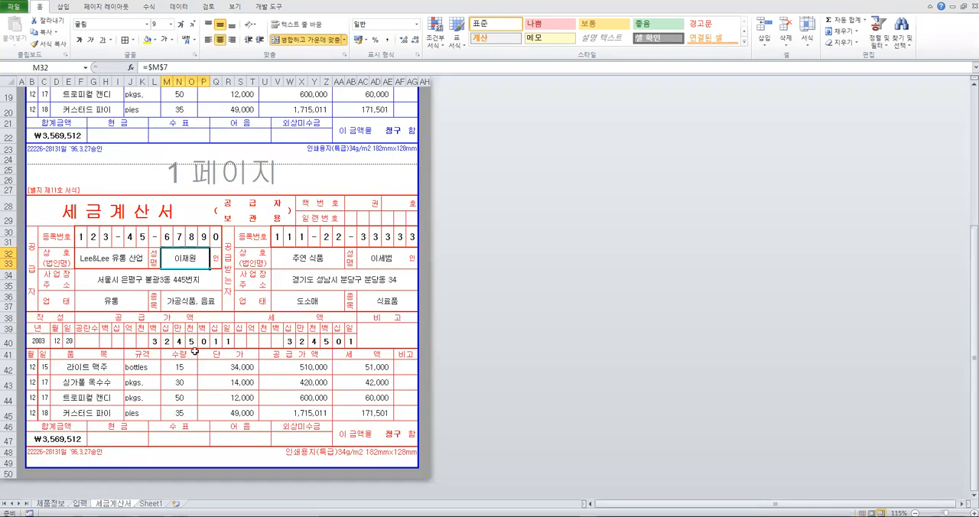
scroll(195, 350, "up", 6)
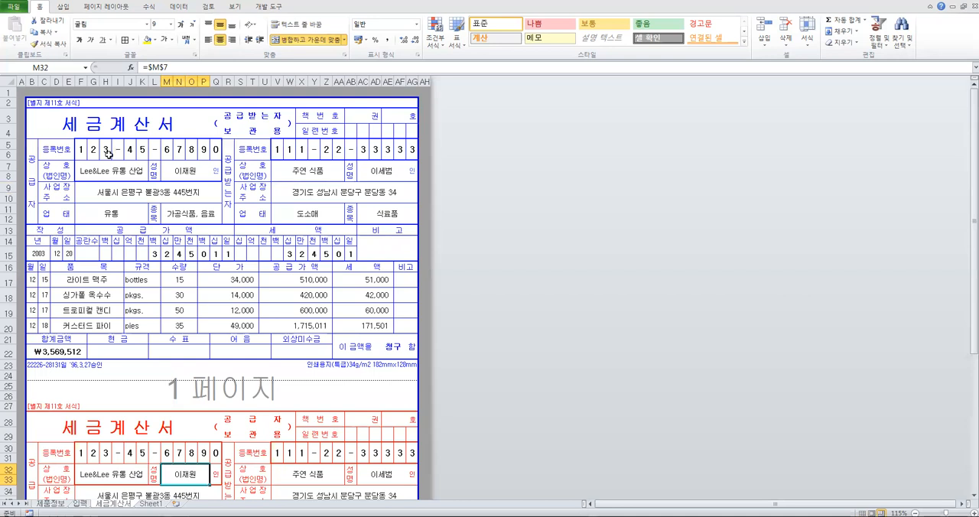
left_click(81, 149)
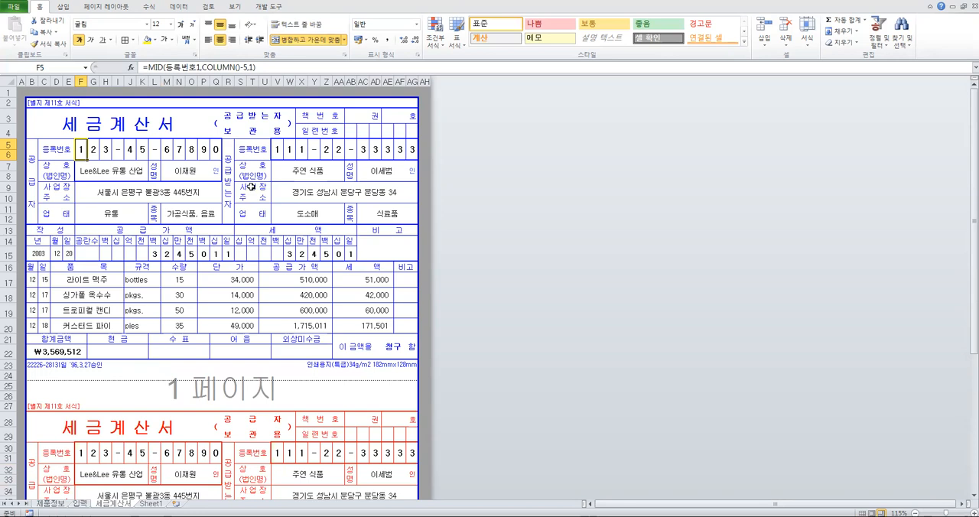
mouse_move(431, 82)
left_mouse_down()
mouse_move(453, 77)
mouse_move(423, 81)
left_mouse_up()
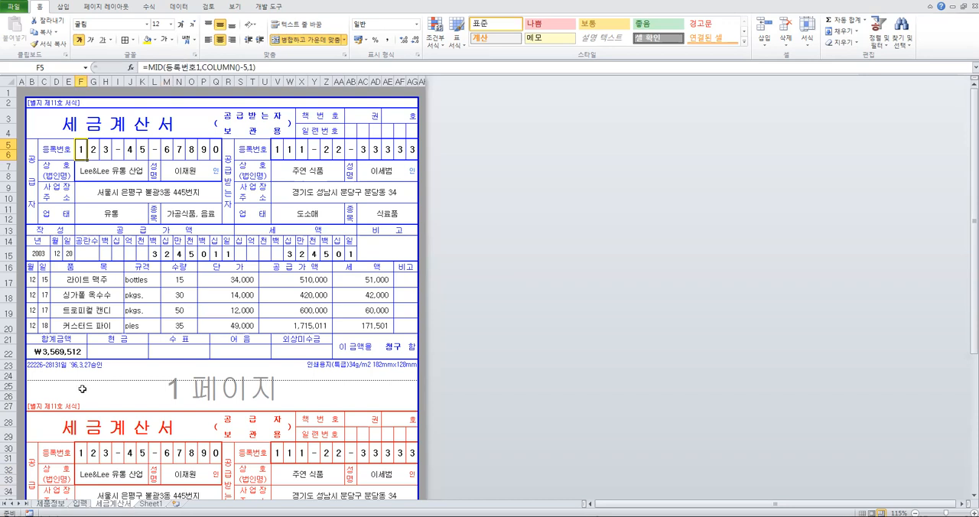
Check the defined names of the supplier's and recipient's business registration number cells on the 입력 sheet
left_click(81, 504)
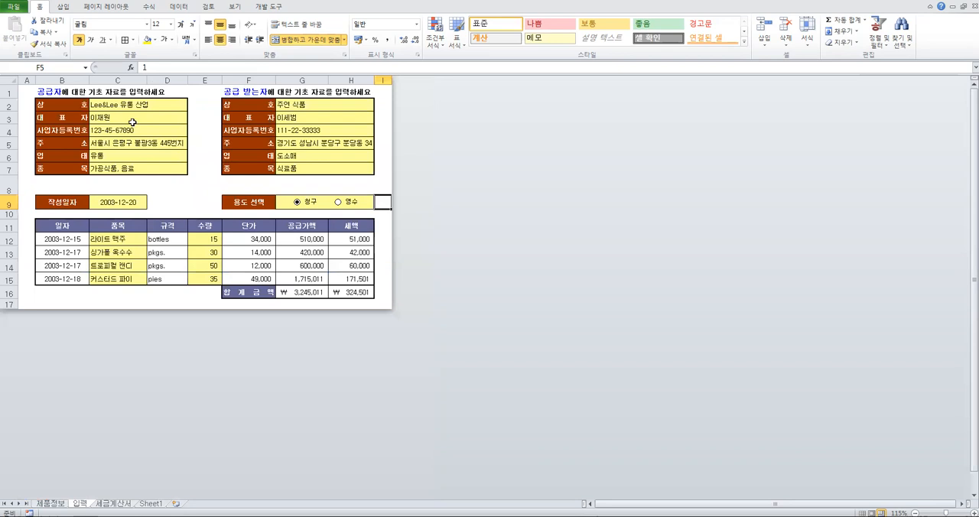
left_click(120, 505)
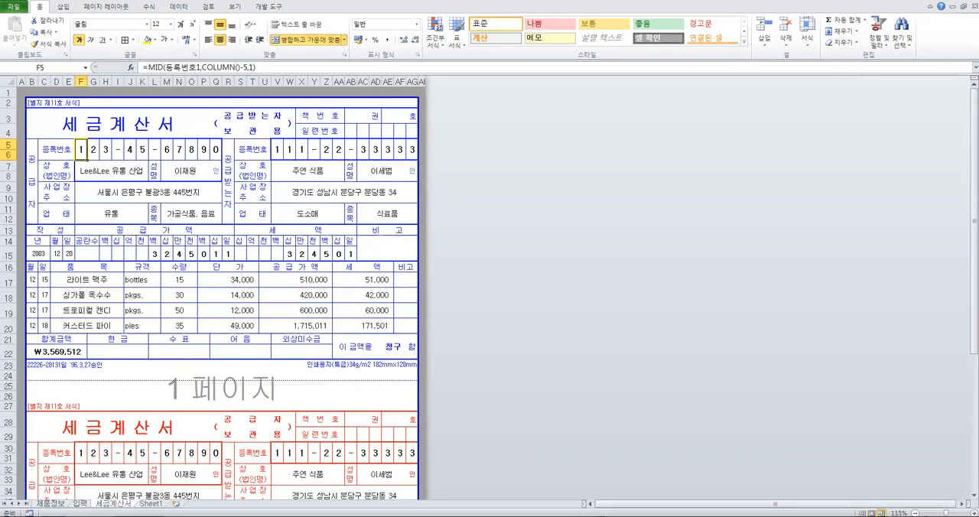
left_click(81, 504)
left_click(116, 132)
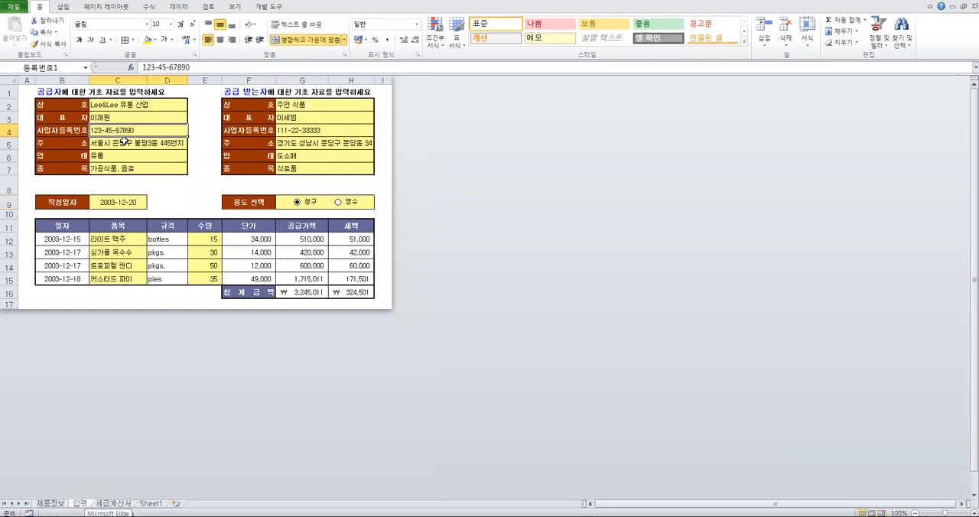
left_click(312, 133)
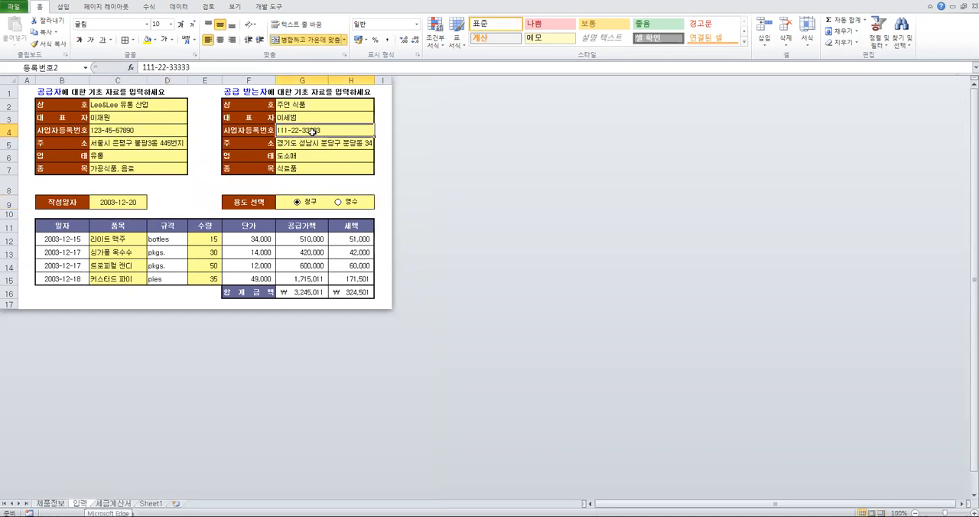
left_click(154, 133)
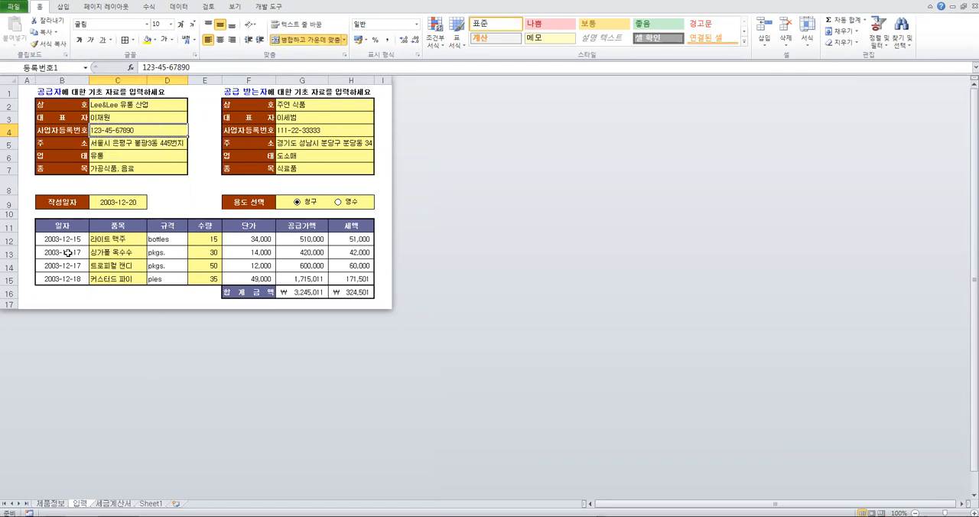
Review the F5 formula on the 세금계산서 sheet again, and check the defined name of the supplier's company name cell on 입력
left_click(113, 503)
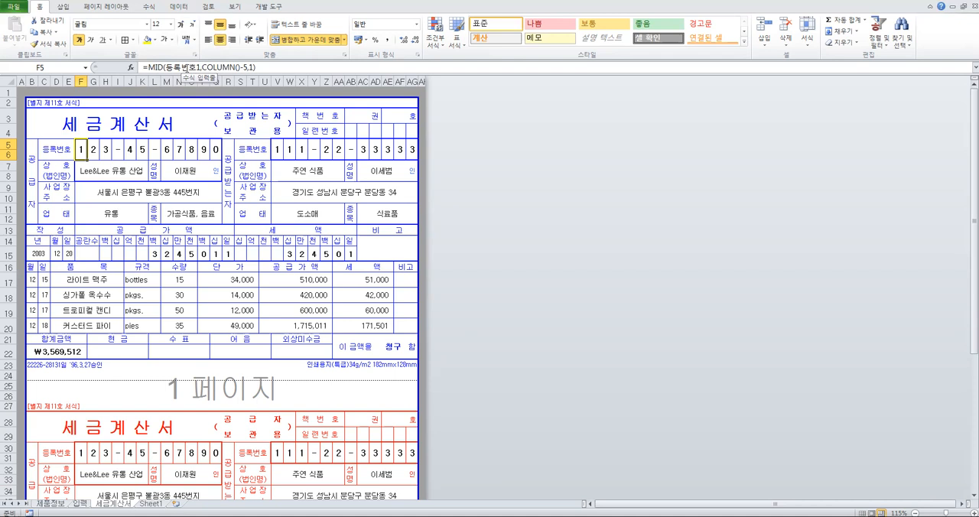
left_click(82, 504)
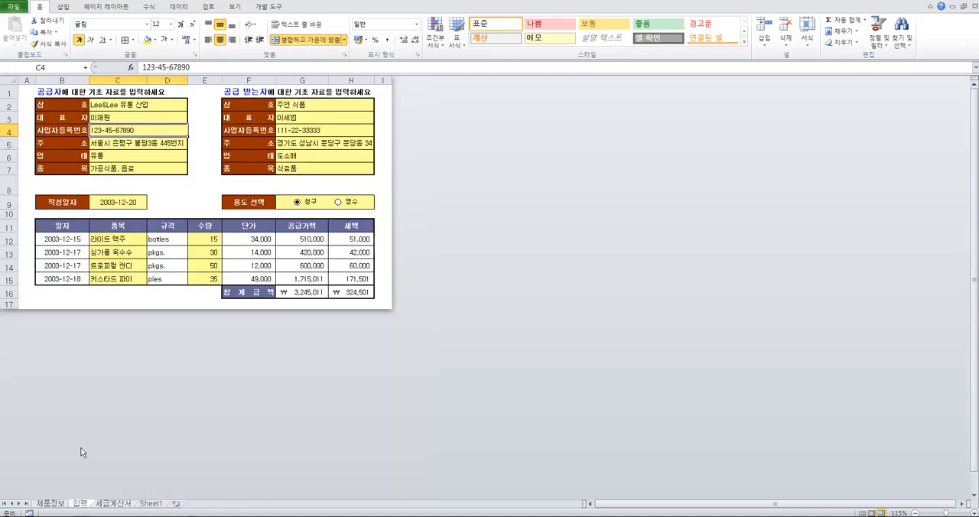
left_click(113, 108)
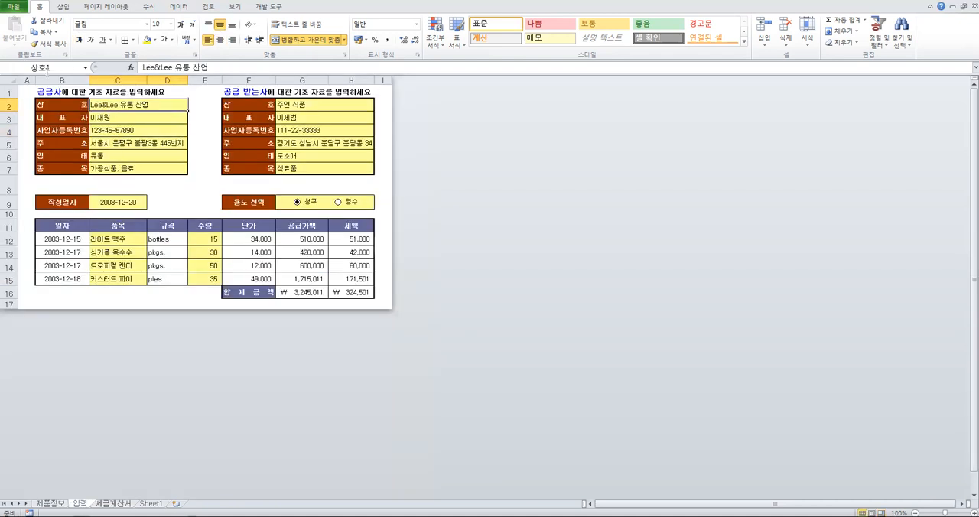
Check the defined names of the supplier's representative, registration number, address, business type and business item cells on the 입력 sheet
left_click(93, 116)
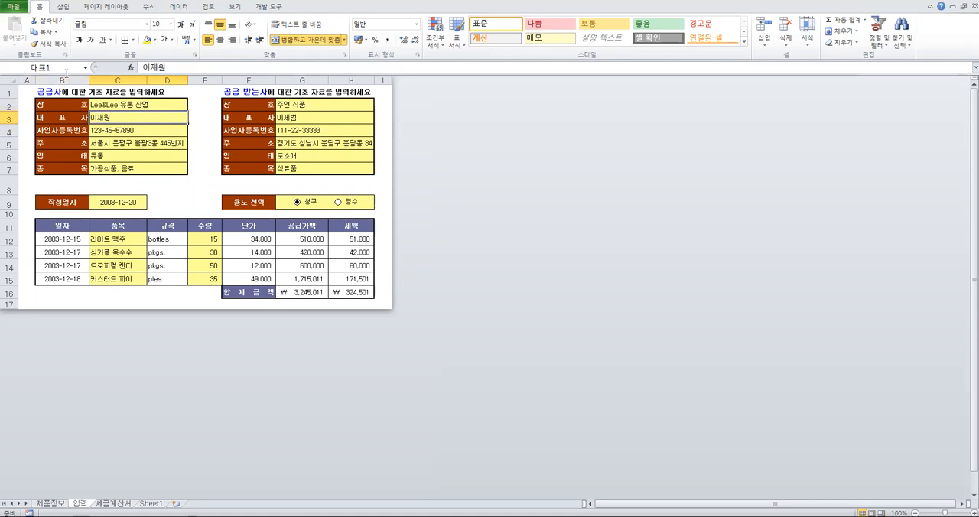
left_click(114, 130)
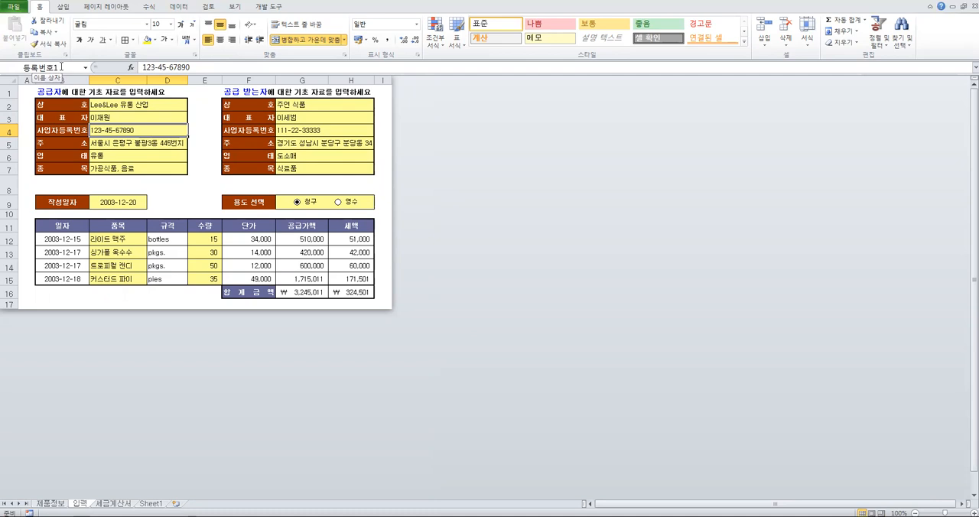
left_click(111, 144)
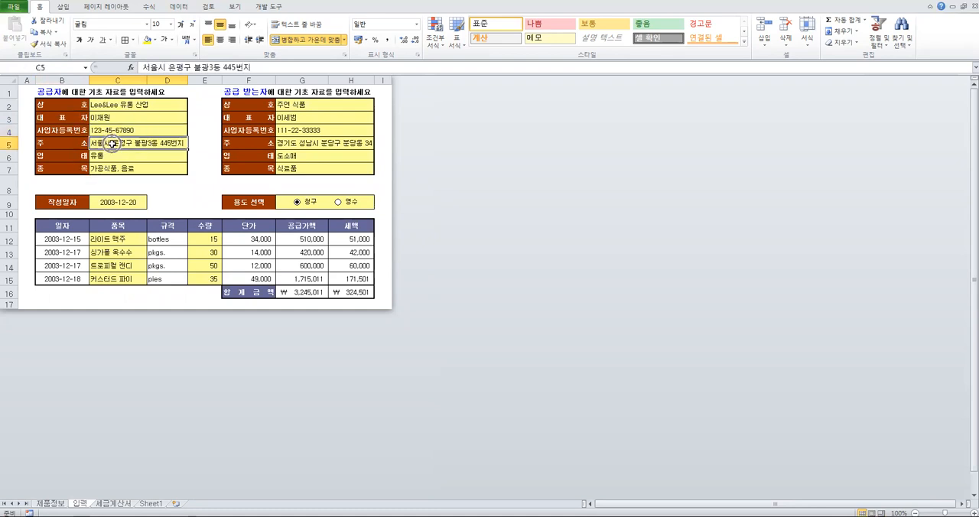
left_click(115, 157)
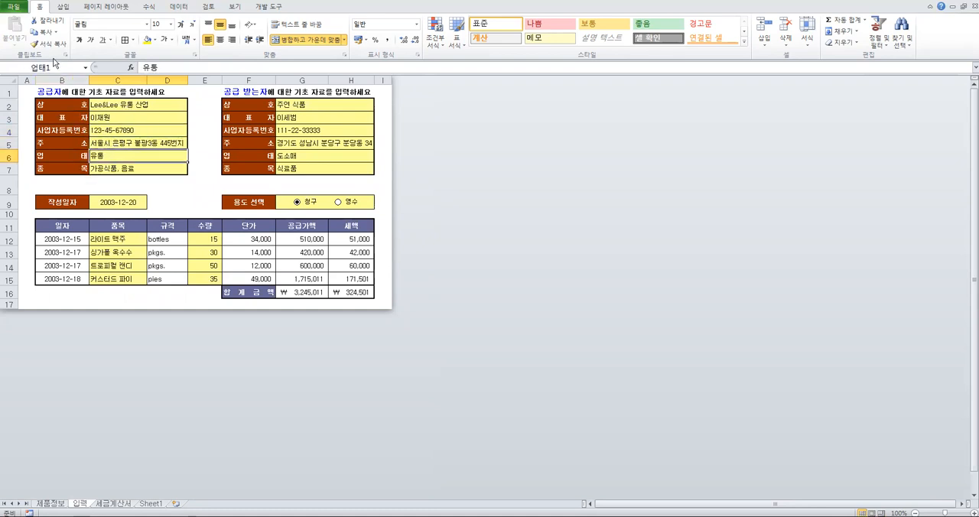
left_click(113, 170)
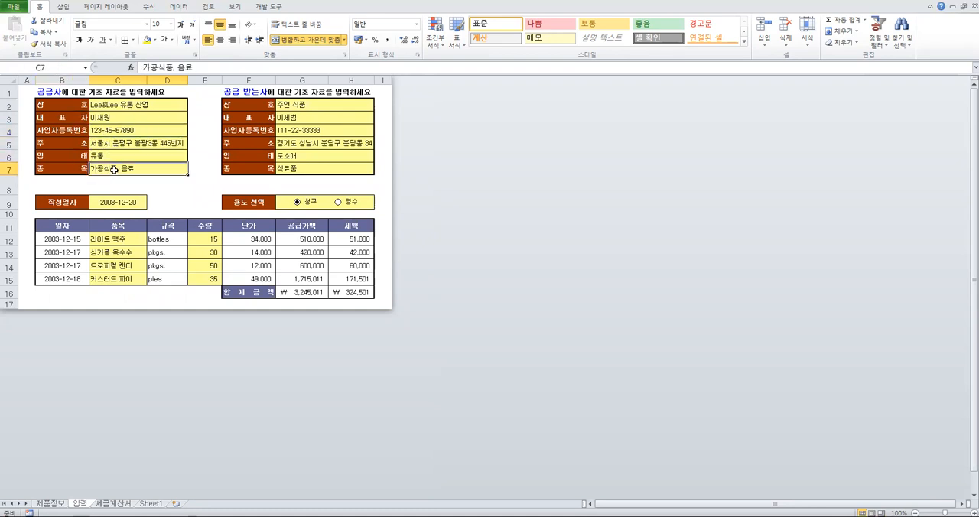
Check the cell names of the supplier's and recipient's company and representative, the supplier's registration number and the 작성일자 date on the 입력 sheet
left_click(127, 104)
left_click(120, 114)
left_click(118, 130)
left_click(286, 105)
left_click(300, 117)
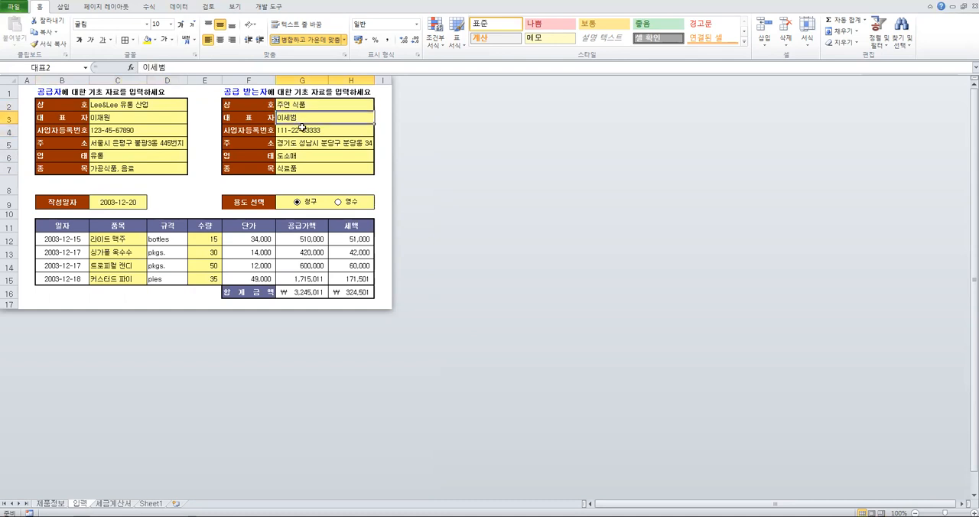
left_click(110, 202)
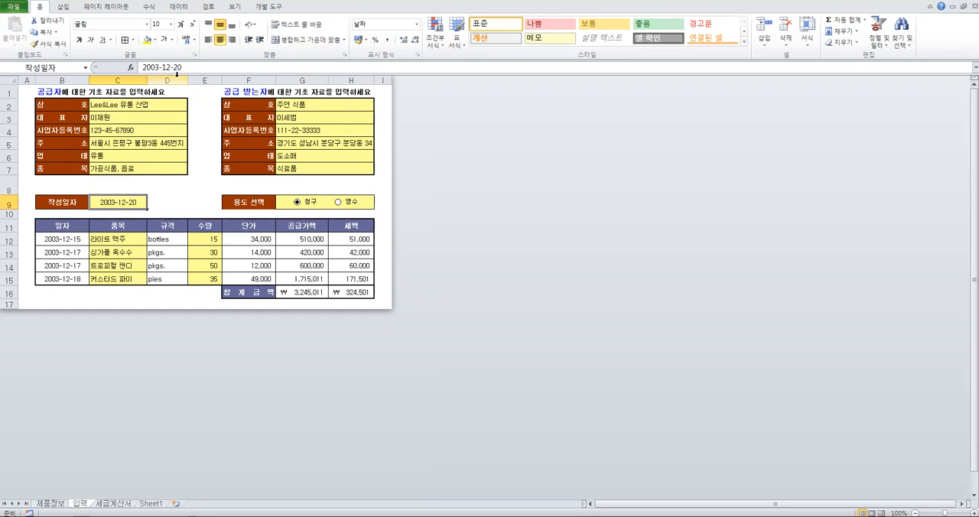
left_click(139, 109)
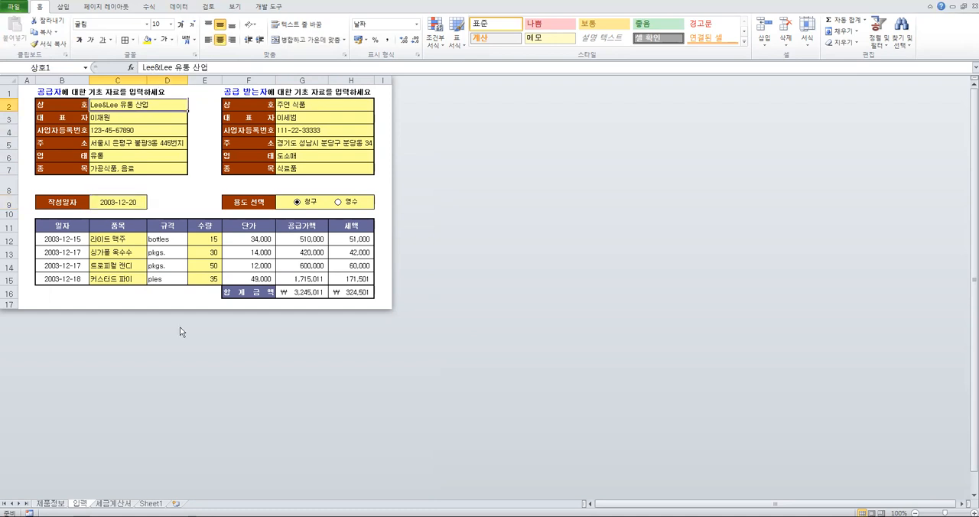
left_click(119, 134)
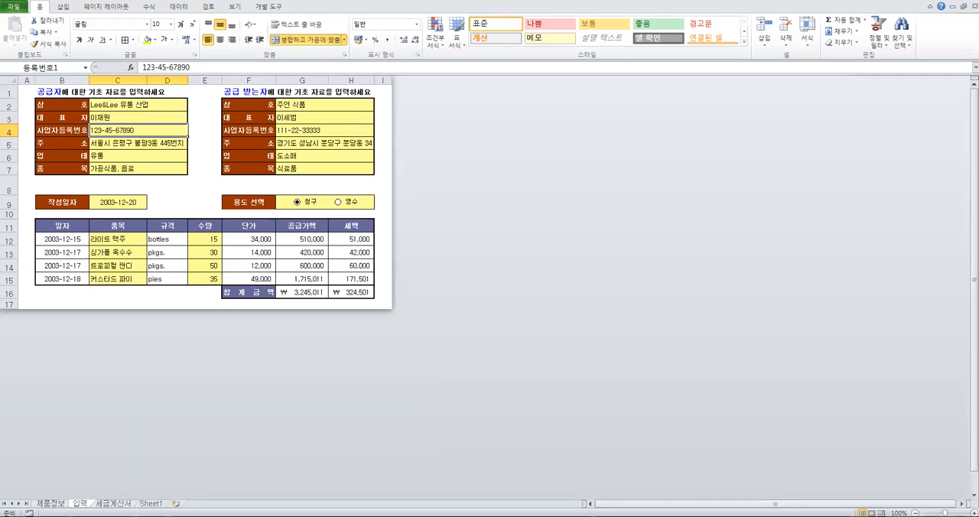
Inspect the MID function arguments of the supplier registration number formula in F5 on the 세금계산서 sheet
left_click(113, 504)
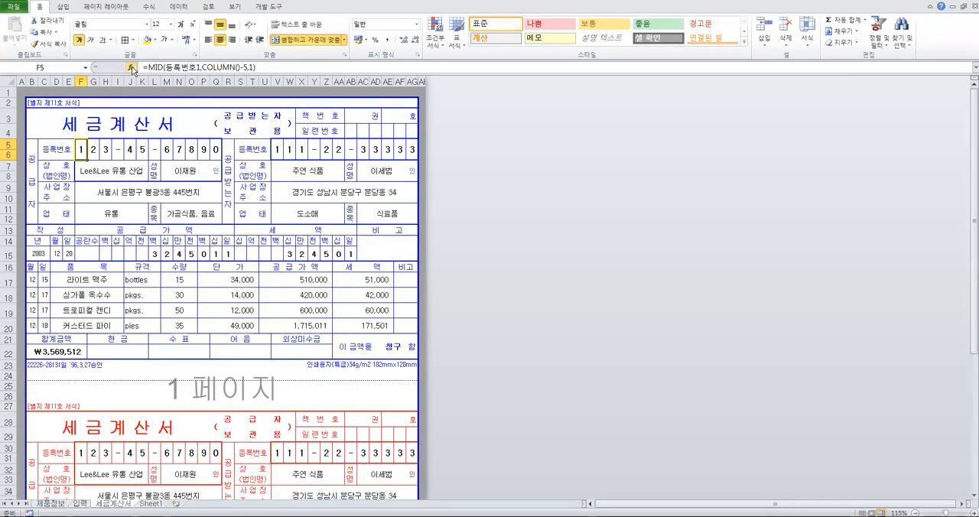
left_click(132, 68)
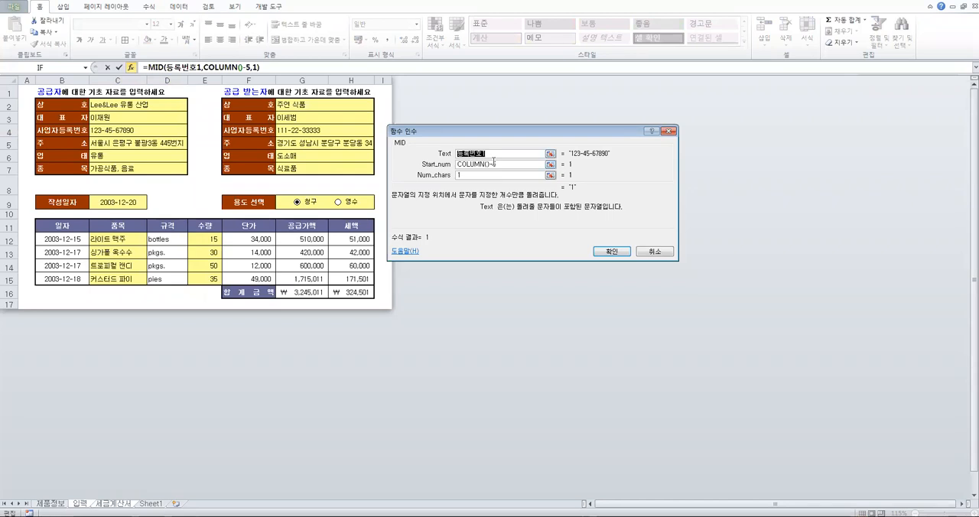
left_click(626, 252)
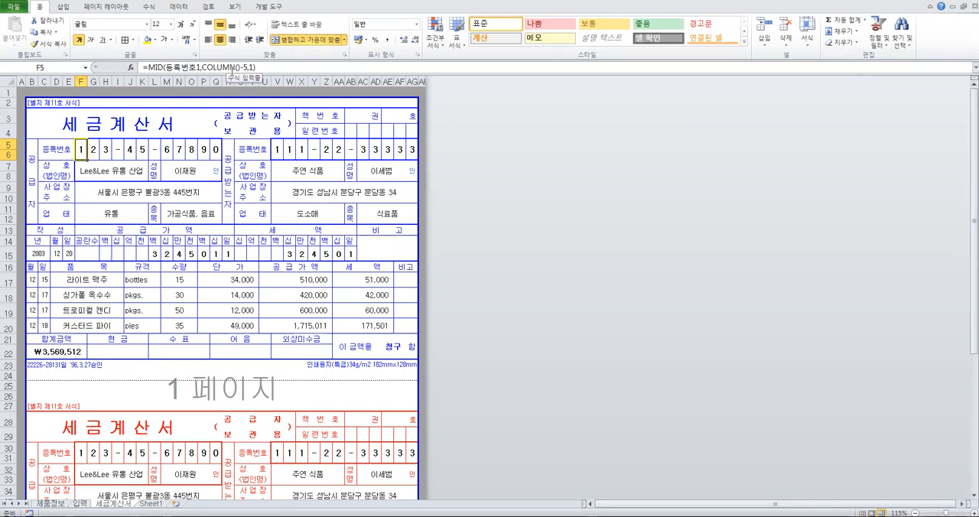
Examine the formulas across the supplier's registration number digit cells in row 5, from F5 to O5 and back
key("Right")
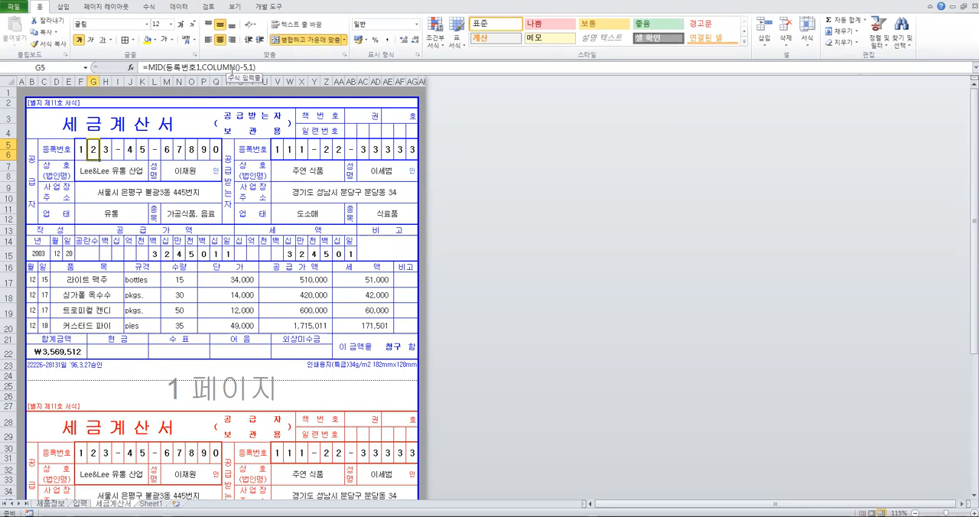
key("Right")
key("Right")
key("Right")
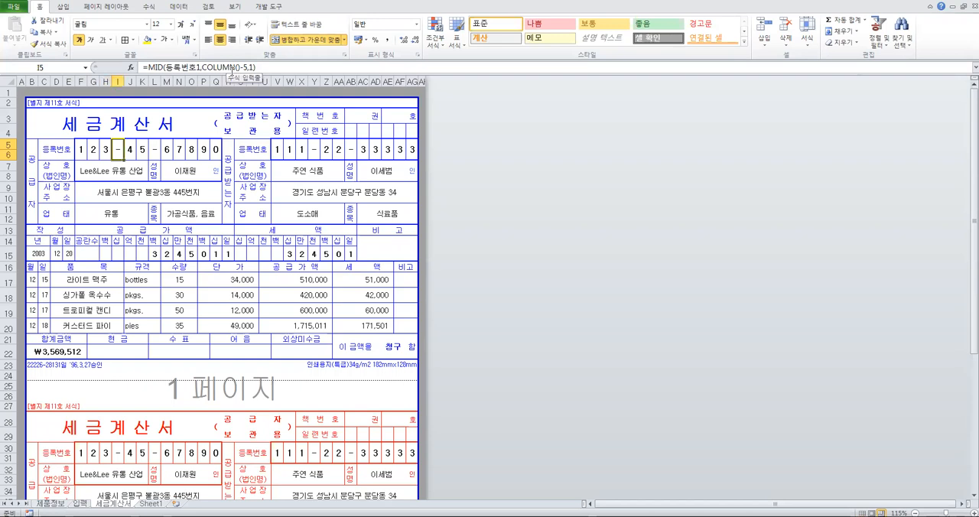
key("Right")
key("Right")
key("Right")
key("Right")
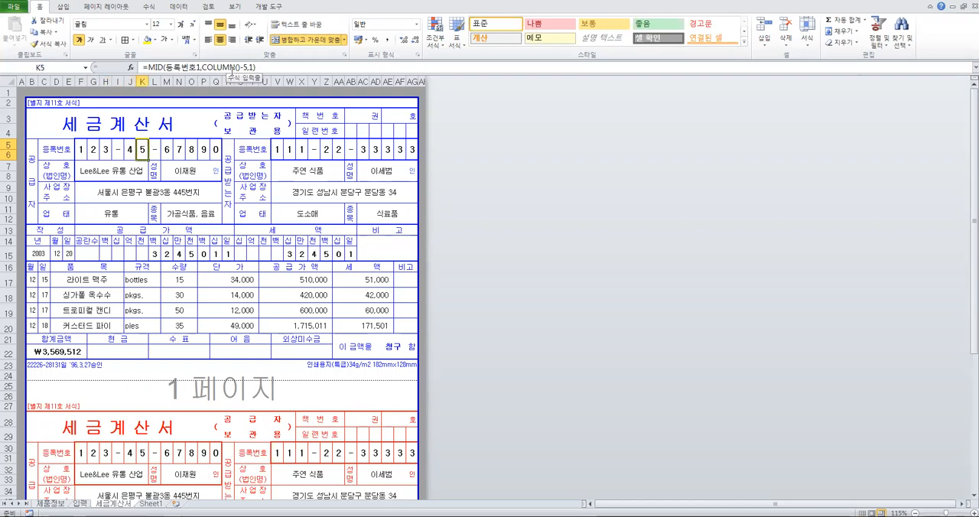
key("Right")
key("Right")
key("Right")
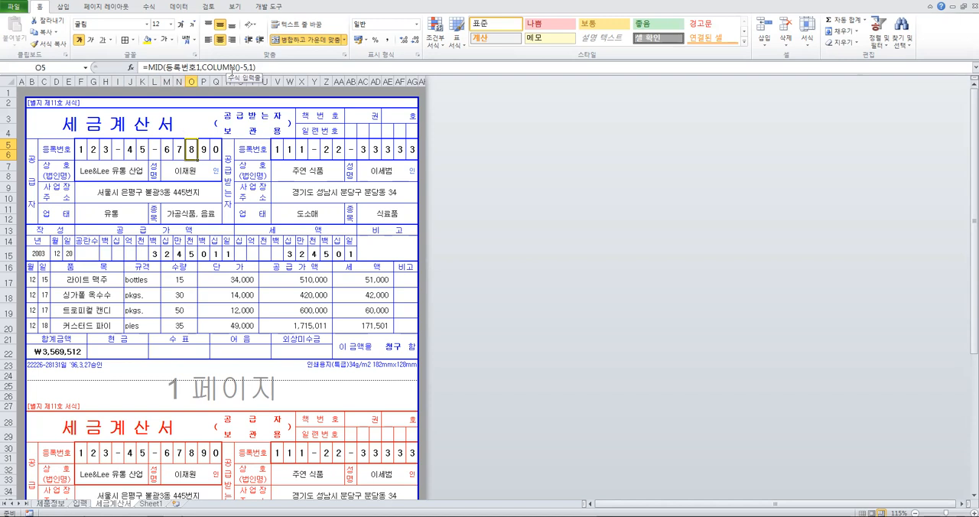
key("Left")
key("Left")
key("Left")
key("Left")
key("Left")
key("Left")
key("Left")
key("Left")
key("Left")
key("Left")
key("Left")
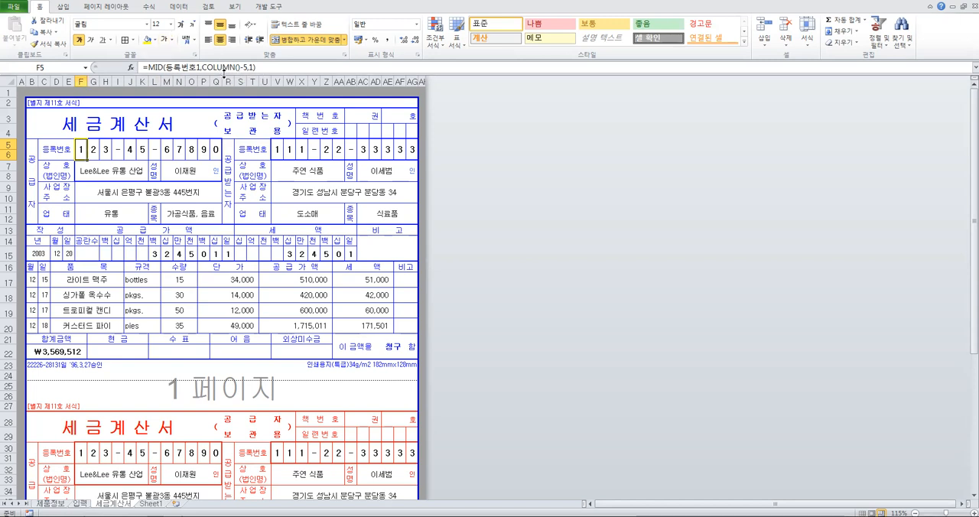
Compare the MID formulas of the first three supplier registration number digits in F5, G5 and H5
left_click(93, 149)
left_click(105, 147)
left_click(81, 150)
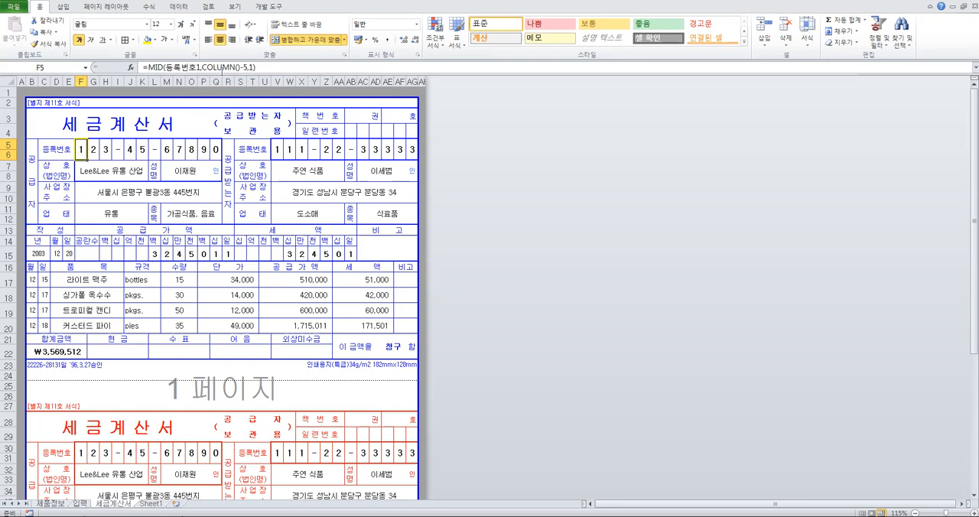
left_click(94, 145)
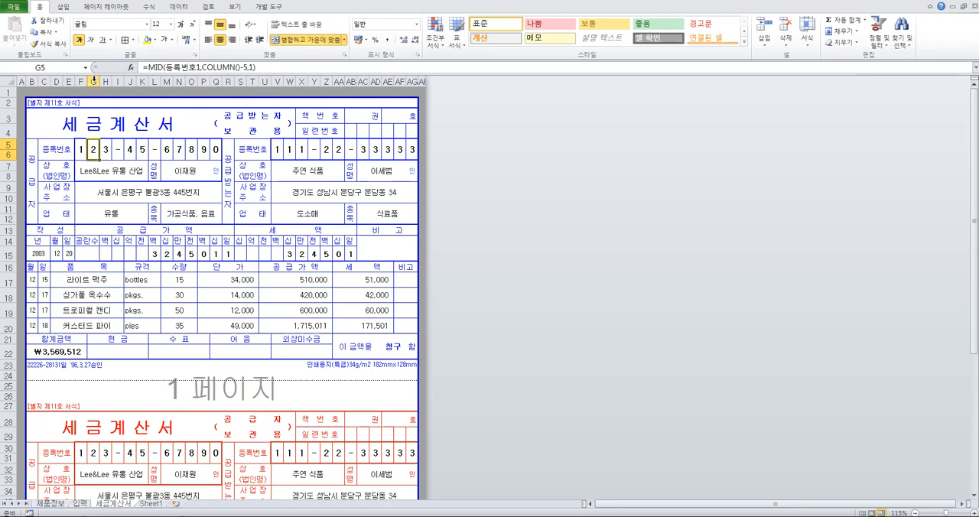
left_click(105, 149)
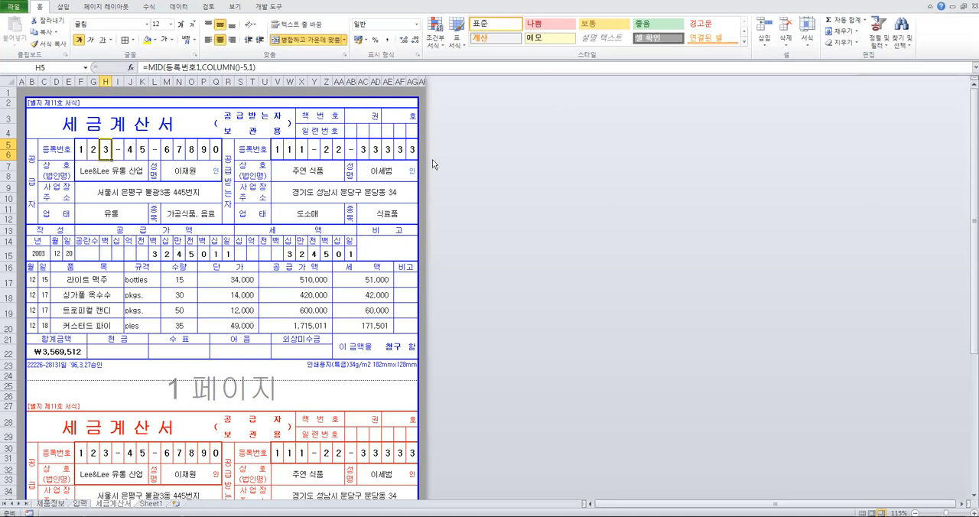
key("Right")
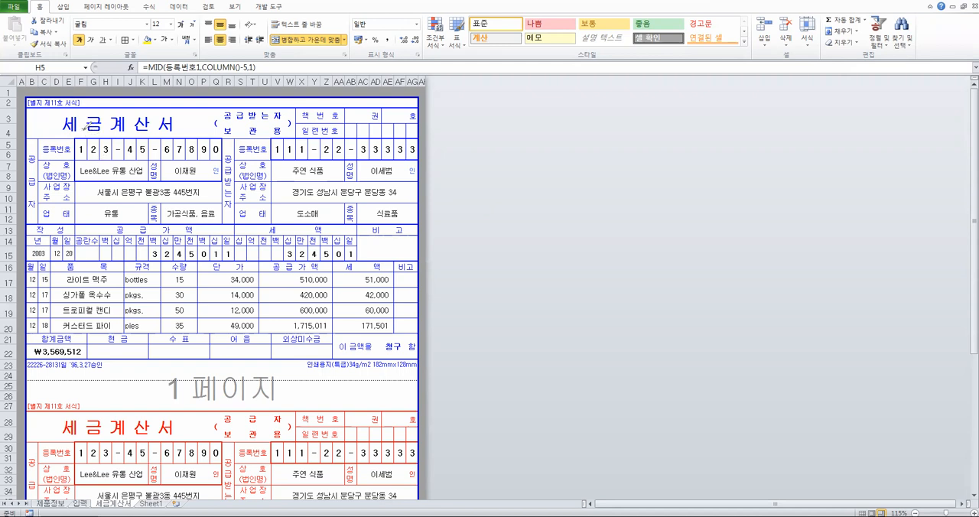
Annotate the first three supplier registration digits in red ink with their MID pairs (1,1), (2,1) and (3,1), circling the start positions
mouse_move(91, 128)
left_mouse_down()
mouse_move(107, 130)
mouse_move(86, 137)
mouse_move(102, 193)
mouse_move(132, 205)
mouse_move(104, 205)
left_mouse_up()
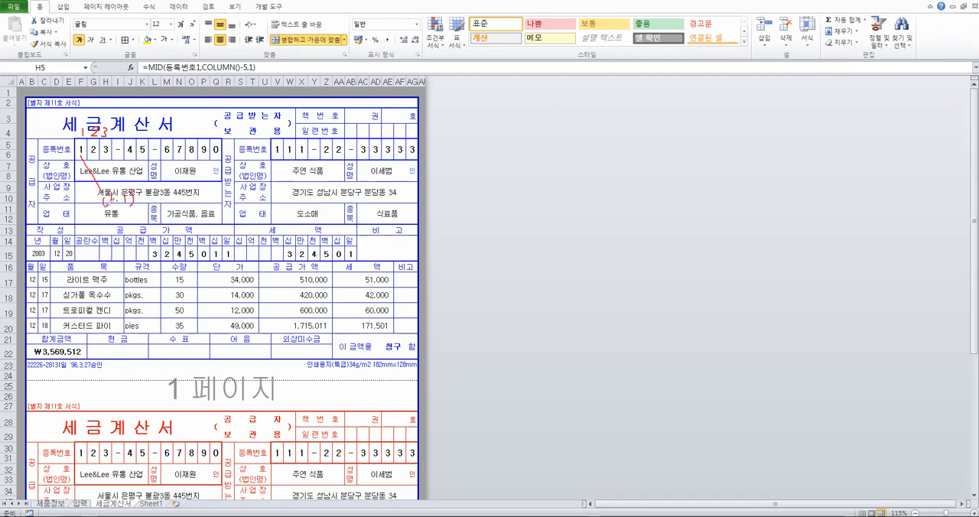
mouse_move(96, 157)
left_mouse_down()
mouse_move(166, 208)
mouse_move(196, 209)
mouse_move(174, 212)
mouse_move(265, 205)
left_mouse_up()
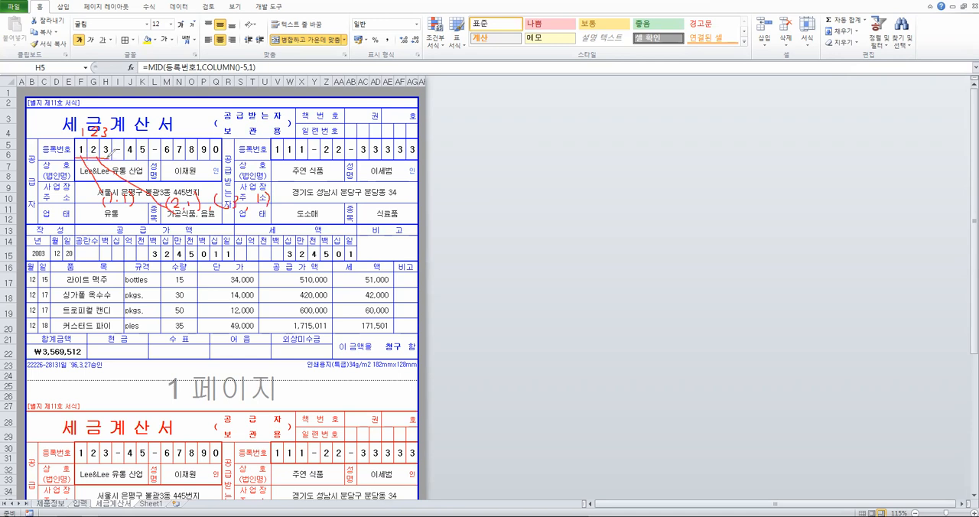
mouse_move(102, 201)
left_mouse_down()
mouse_move(106, 186)
mouse_move(113, 207)
mouse_move(181, 200)
left_mouse_up()
mouse_move(246, 210)
left_mouse_down()
mouse_move(226, 194)
mouse_move(249, 191)
mouse_move(233, 210)
left_mouse_up()
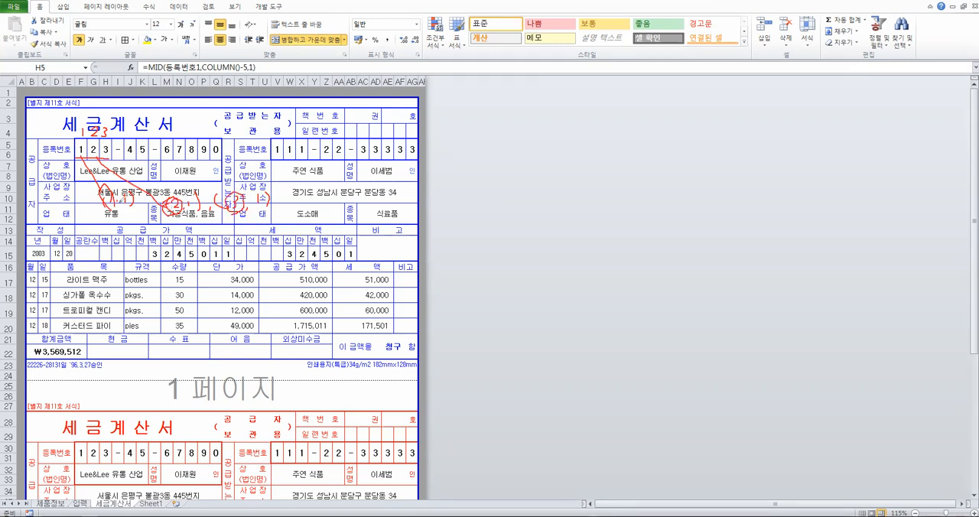
left_click_drag(101, 152, 229, 164)
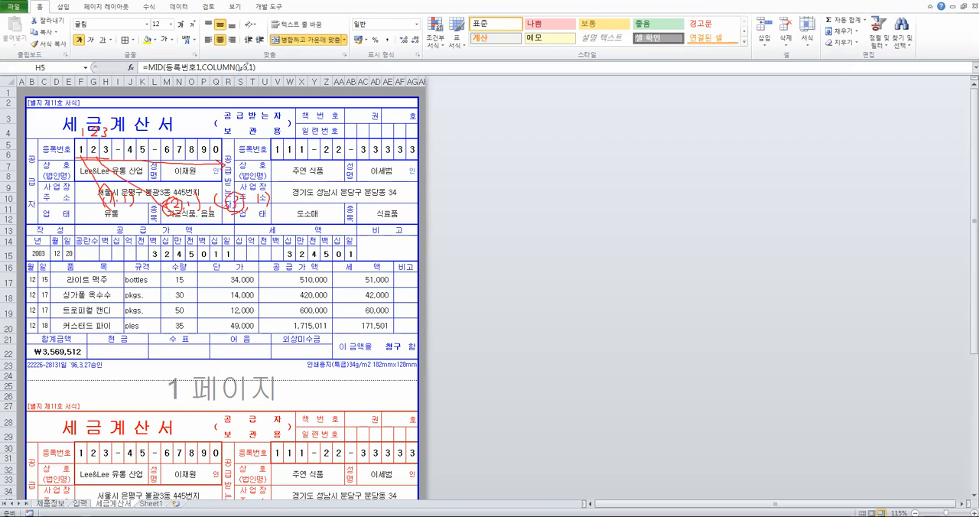
Underline COLUMN() in the formula, number the columns up to F, sketch the subtract-5 calculations in red ink, and clear the annotations
left_click_drag(205, 72, 244, 71)
mouse_move(74, 154)
left_mouse_down()
mouse_move(86, 134)
mouse_move(90, 147)
mouse_move(79, 122)
mouse_move(82, 69)
left_mouse_up()
left_click_drag(58, 84, 65, 90)
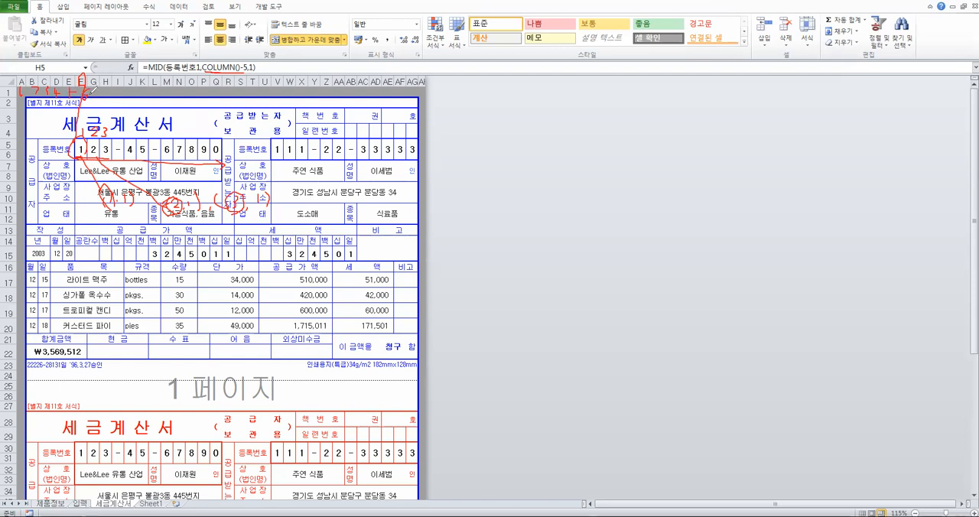
mouse_move(98, 96)
left_mouse_down()
mouse_move(79, 99)
mouse_move(90, 84)
left_mouse_up()
left_click_drag(228, 80, 225, 88)
left_click_drag(250, 82, 271, 81)
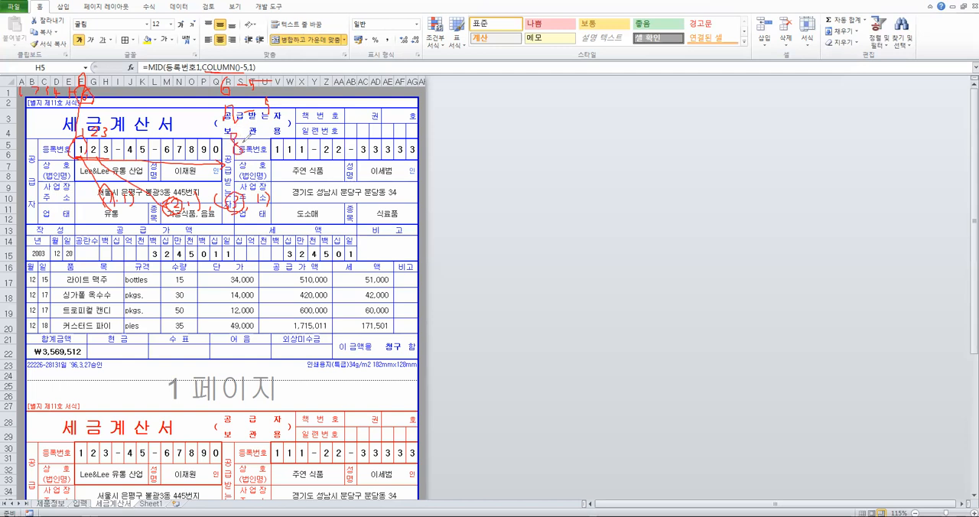
mouse_move(286, 82)
left_mouse_down()
mouse_move(304, 81)
mouse_move(339, 115)
mouse_move(329, 149)
left_mouse_up()
mouse_move(309, 75)
left_mouse_down()
mouse_move(328, 93)
mouse_move(319, 108)
mouse_move(353, 126)
mouse_move(324, 144)
left_mouse_up()
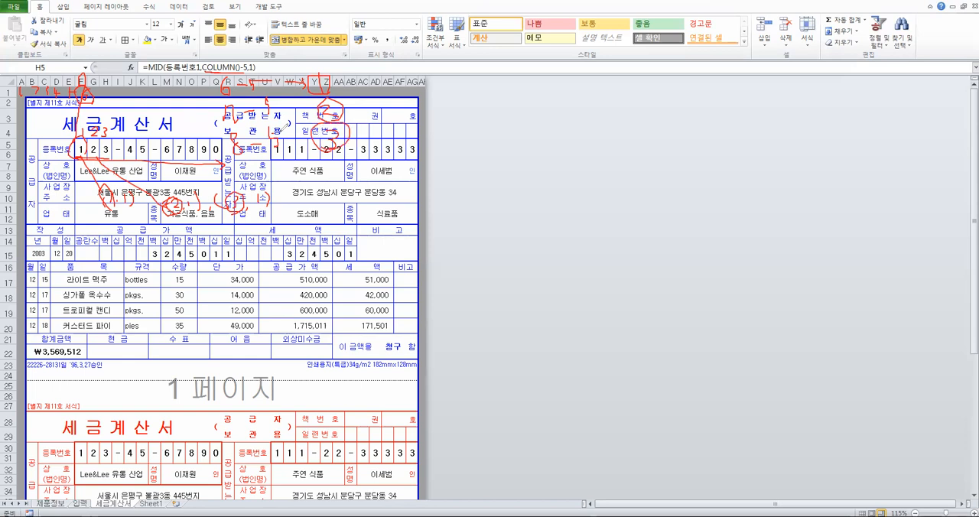
mouse_move(221, 73)
left_mouse_down()
mouse_move(206, 46)
mouse_move(227, 49)
mouse_move(237, 80)
left_mouse_up()
key("Escape")
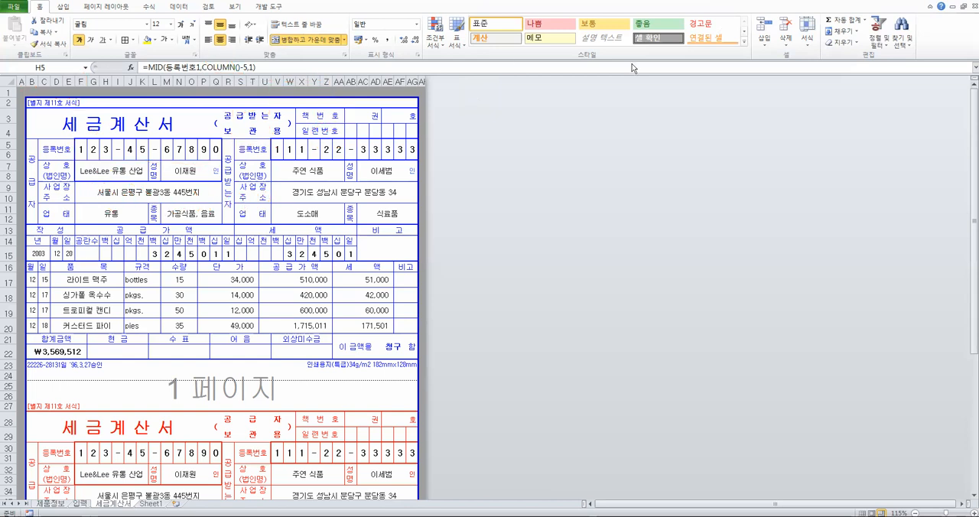
Compare the registration number formulas of the supplier in F5 and the recipient in V5, and locate column V
left_click(72, 151)
left_click(81, 148)
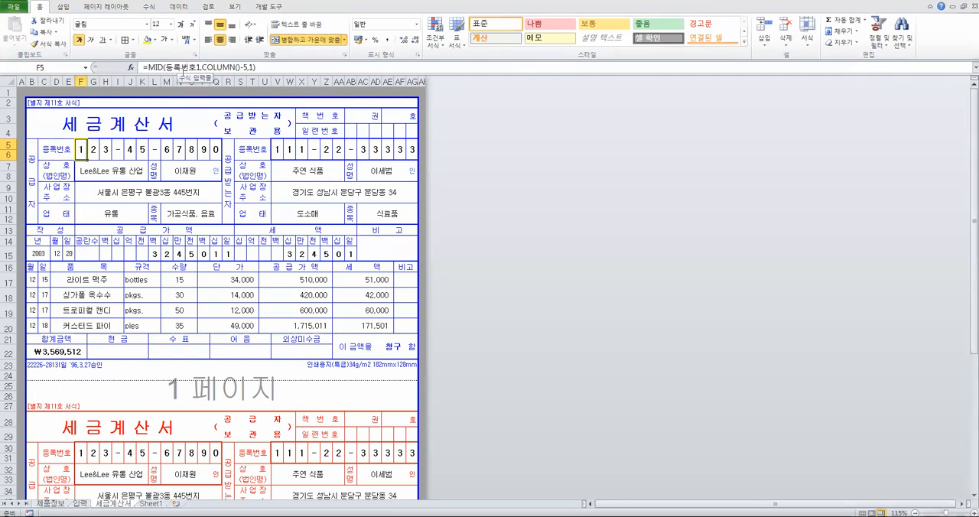
left_click(278, 150)
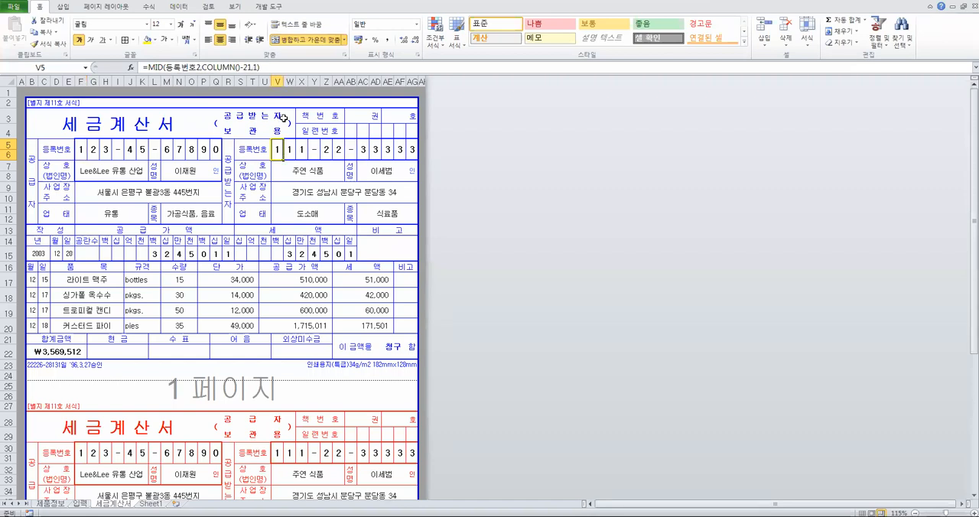
left_click(279, 79)
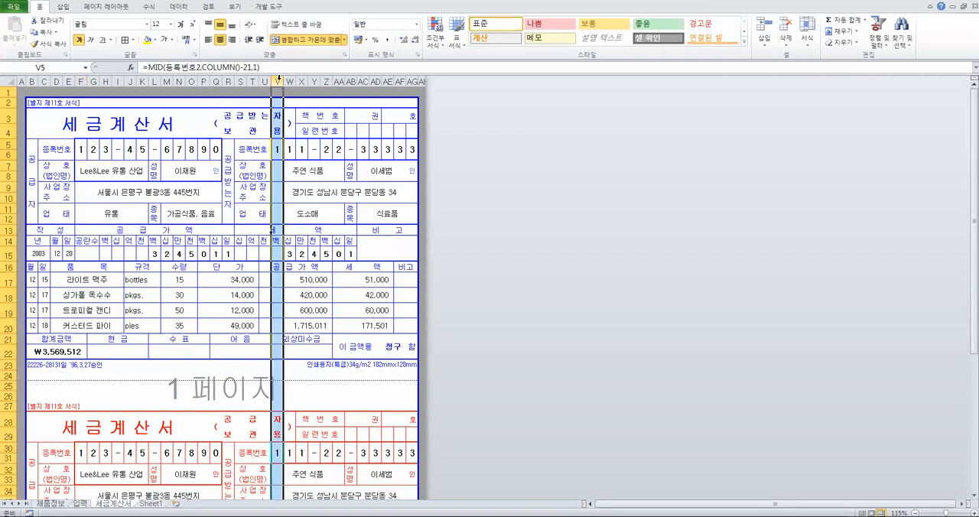
Inspect the MID function arguments of the recipient registration number formula in V5, and look over that cell and its neighbours
left_click(279, 149)
left_click(131, 68)
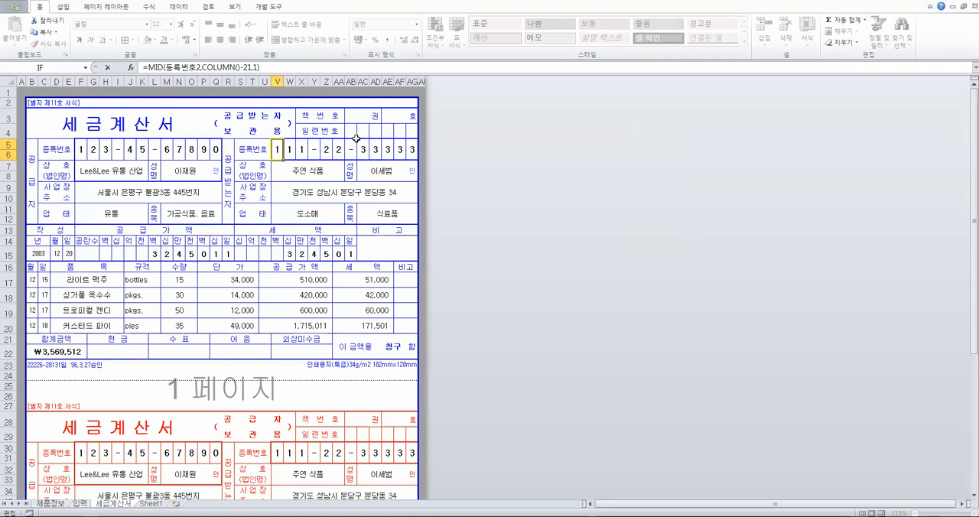
left_click(612, 251)
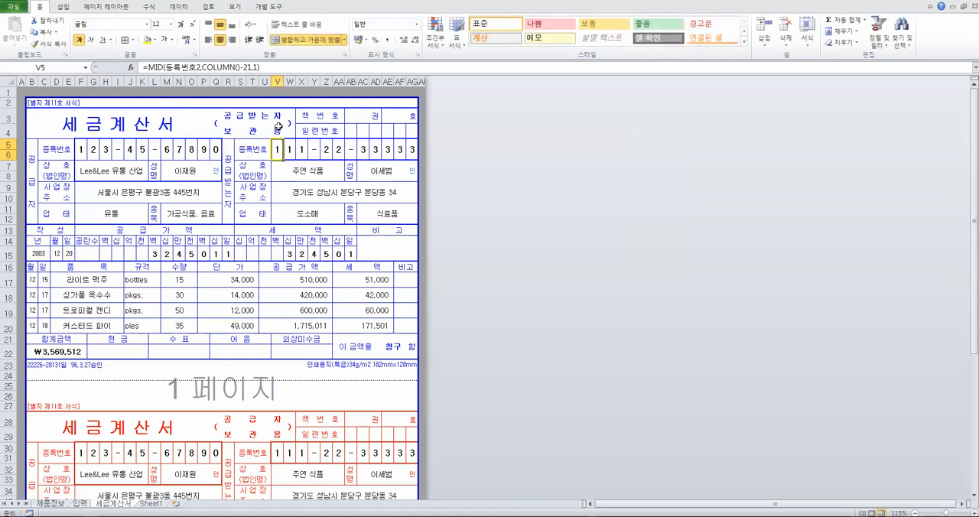
left_click(279, 162)
left_click(277, 150)
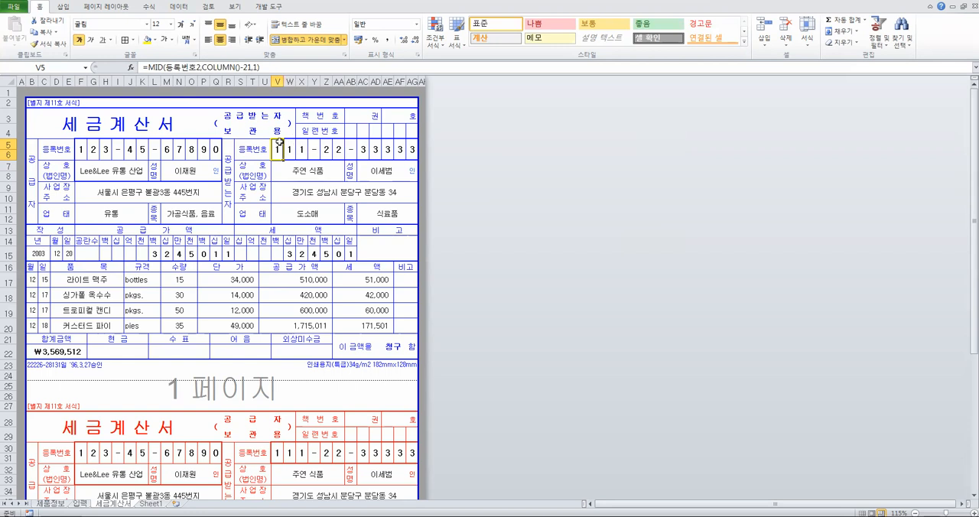
left_click(281, 133)
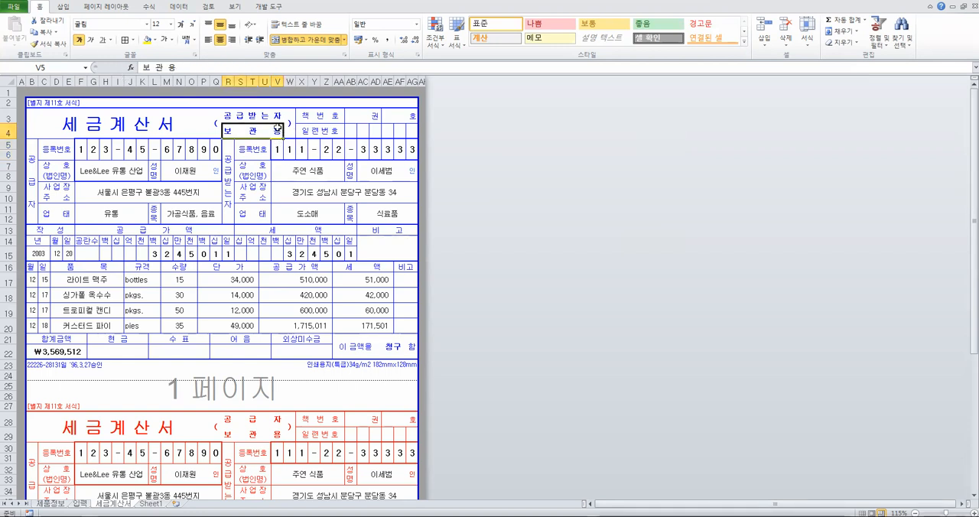
Insert the COLUMN function without a reference in cell W3, and widen column W to fit it
left_click(291, 130)
left_click(277, 131)
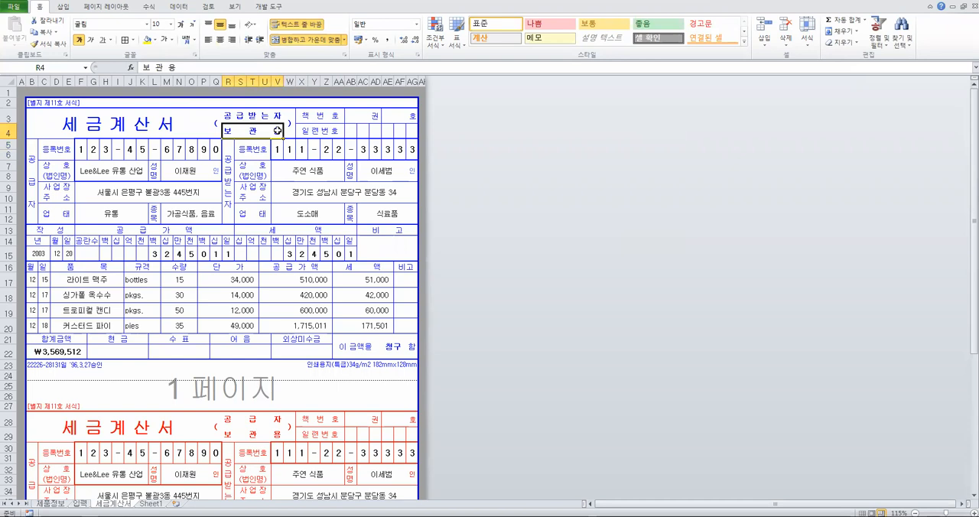
left_click(291, 134)
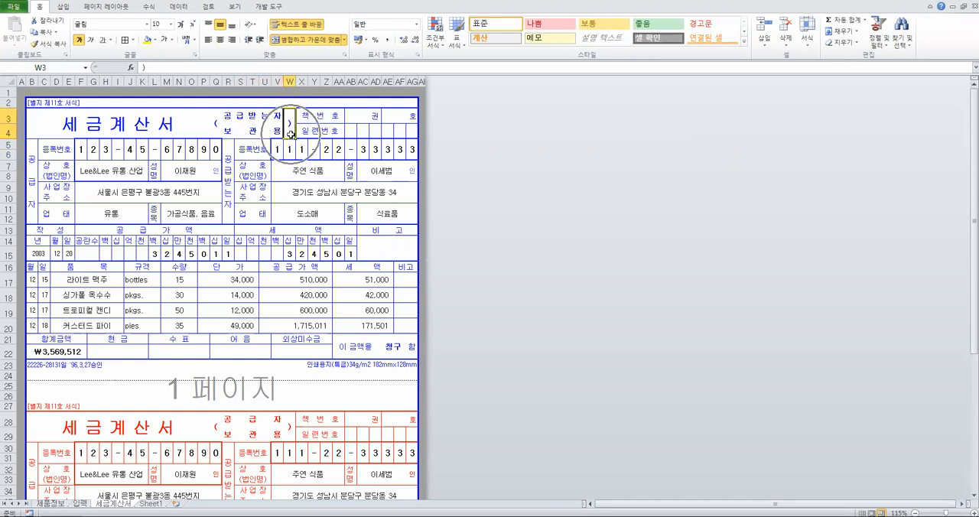
left_click(130, 67)
left_click(488, 201)
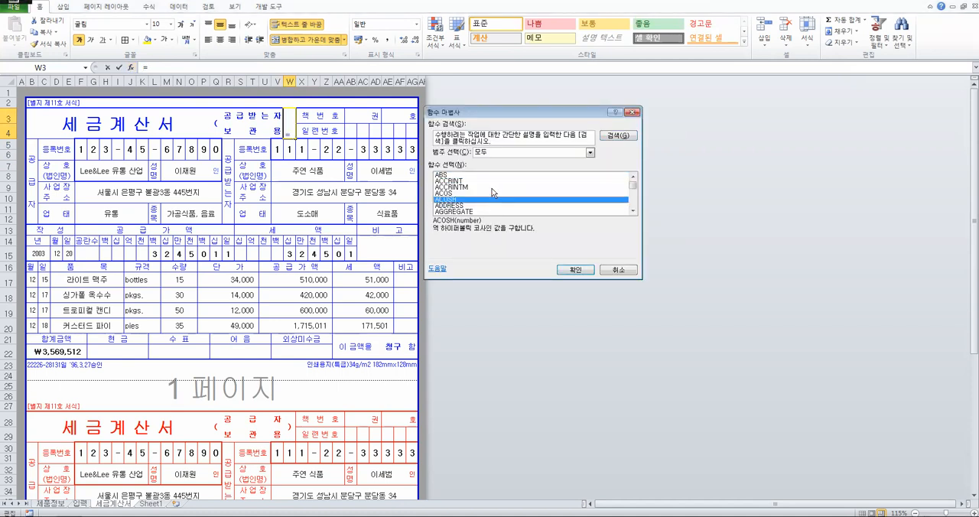
key("c")
key("o")
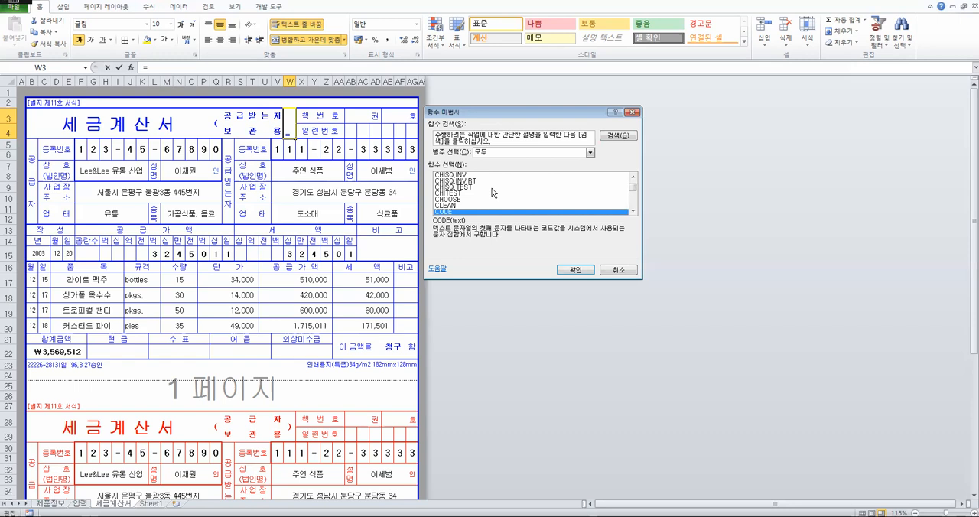
scroll(493, 196, "down", 2)
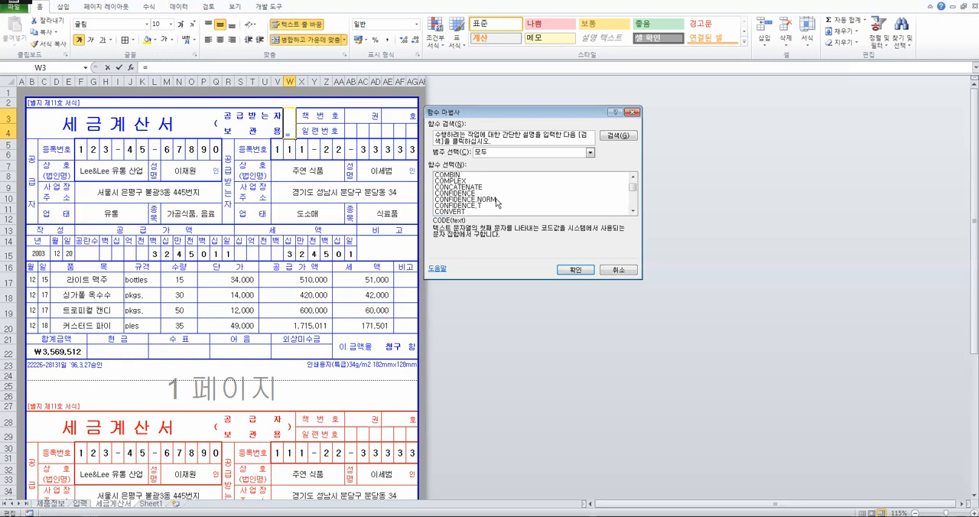
left_click(455, 182)
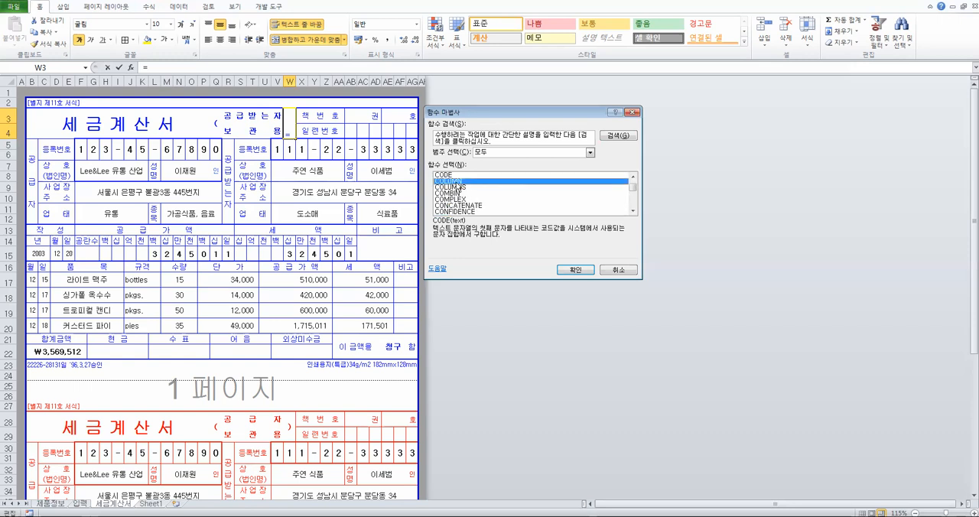
left_click(578, 270)
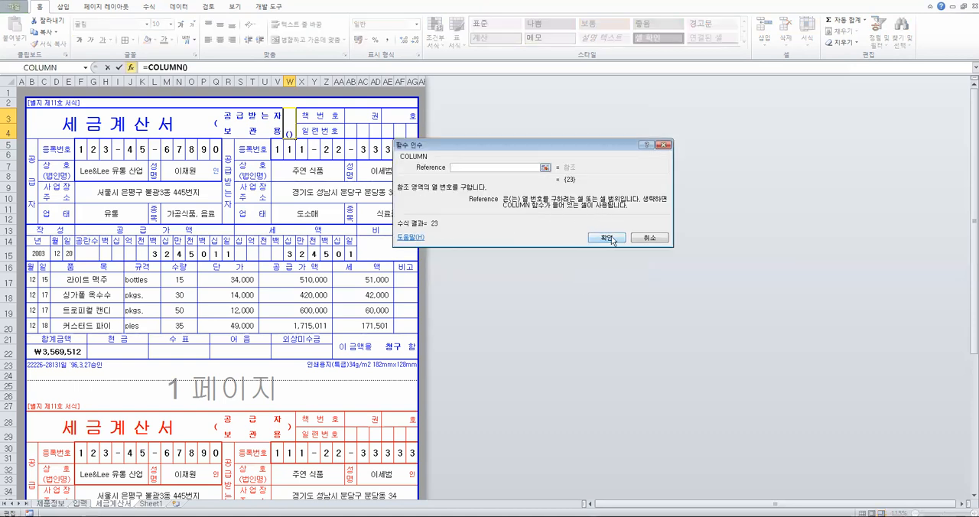
left_click(615, 235)
left_click_drag(298, 87, 303, 87)
left_click(292, 125)
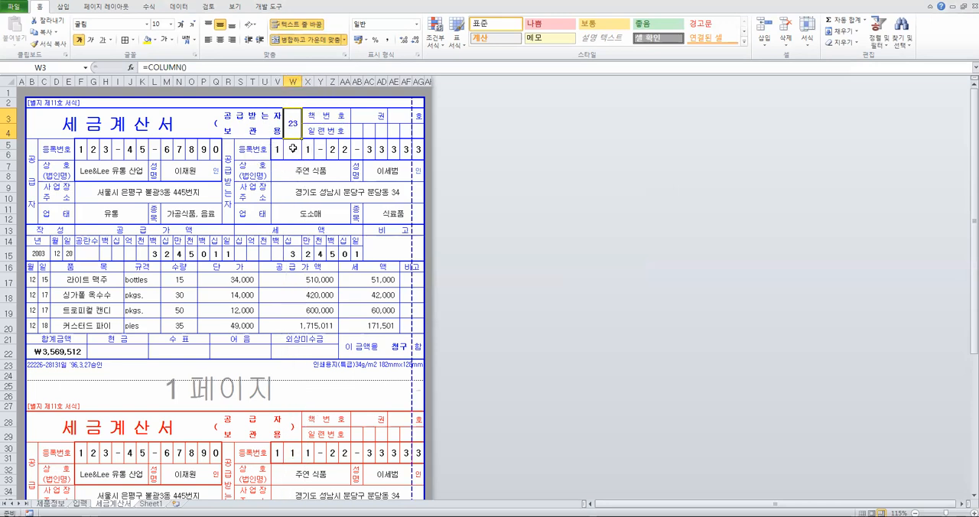
Check the recipient registration number formula in V5, and undo the column W widening and the W3 formula entry
left_click(280, 130)
left_click(278, 149)
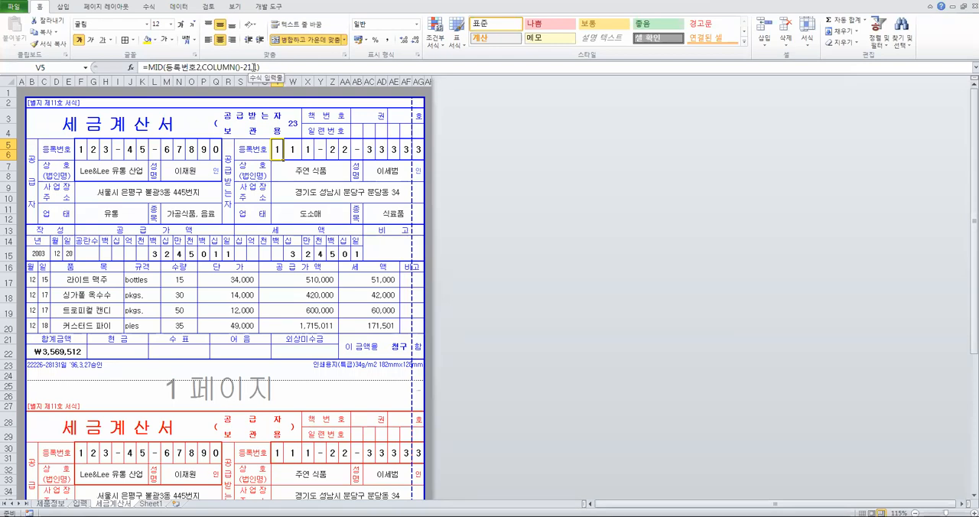
key("ctrl+z")
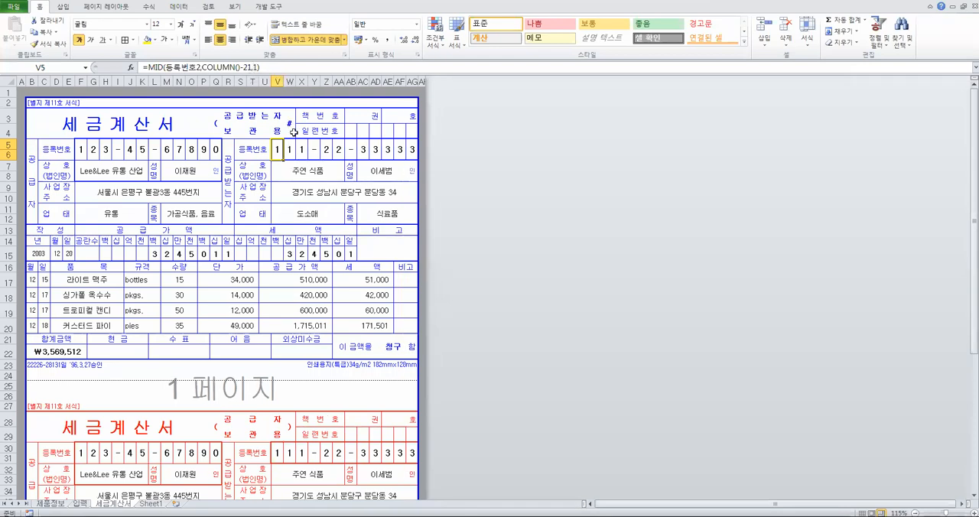
key("ctrl+z")
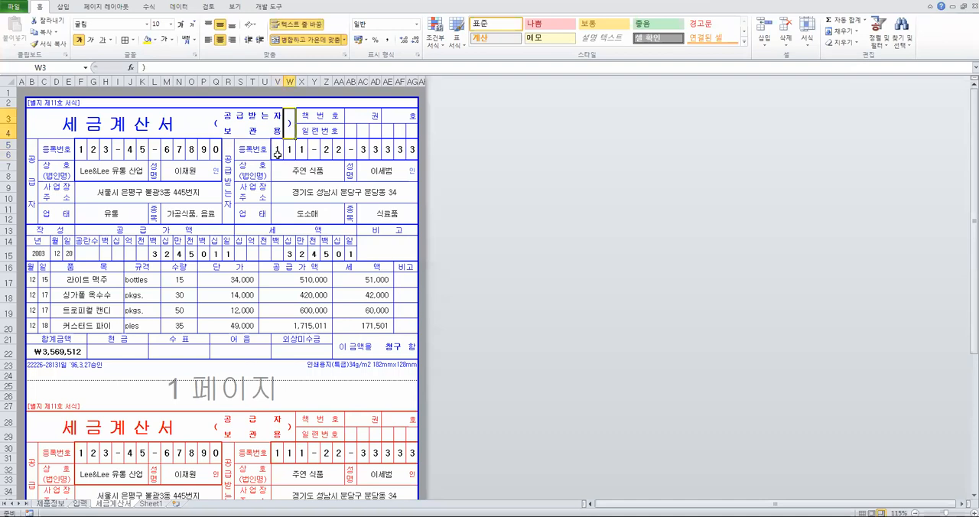
Compare the MID formulas of the recipient registration number in V5 and the supplier registration number in F5 and I5
left_click(276, 152)
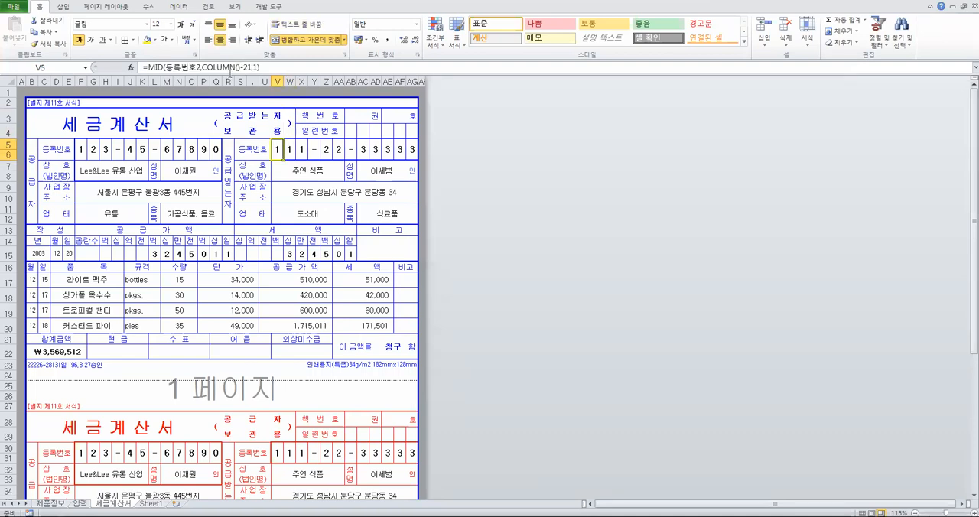
left_click_drag(82, 152, 211, 149)
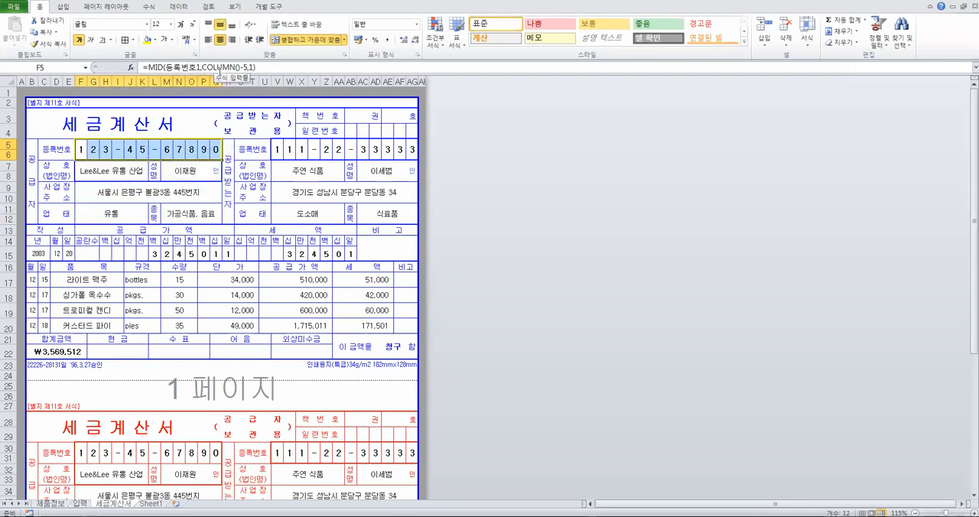
left_click(80, 146)
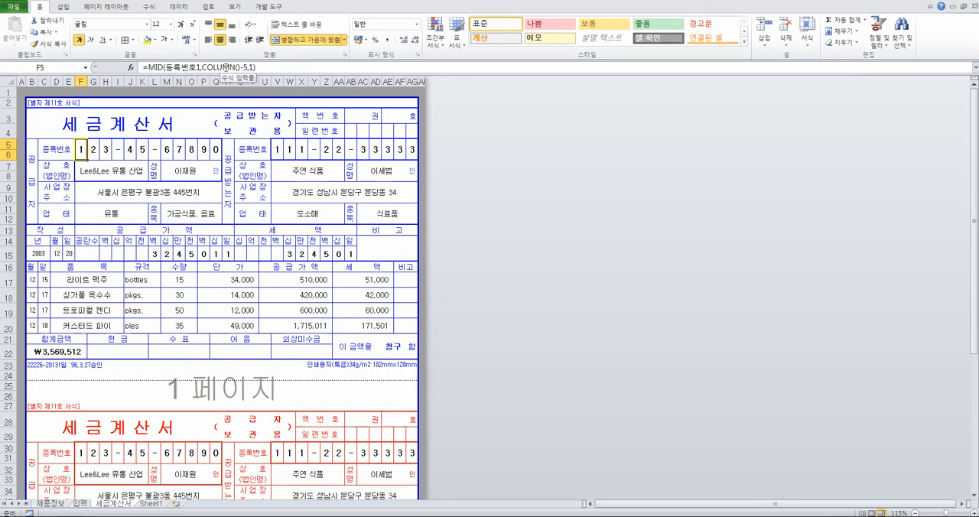
left_click(120, 152)
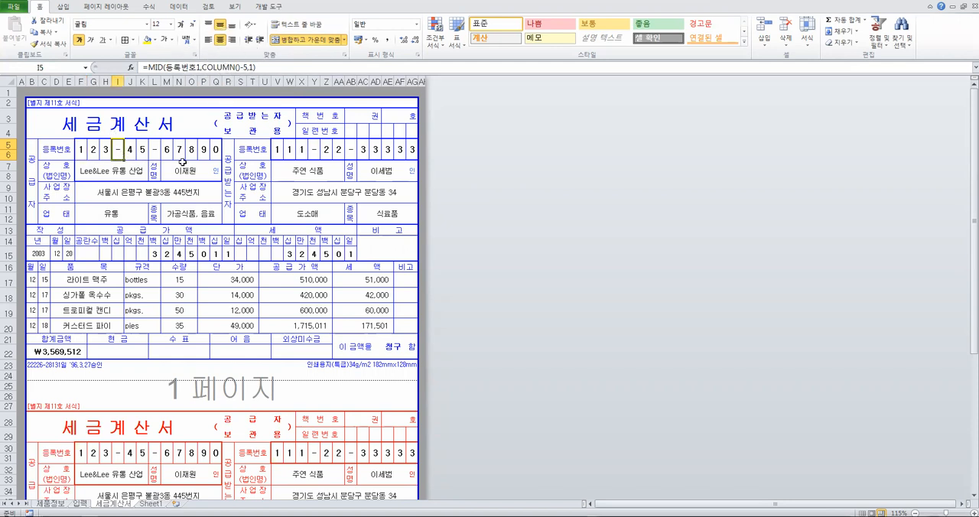
Inspect the supplier company name and representative formulas in F7 and M7, and locate the cell named 대표1 on the 입력 sheet
left_click(123, 171)
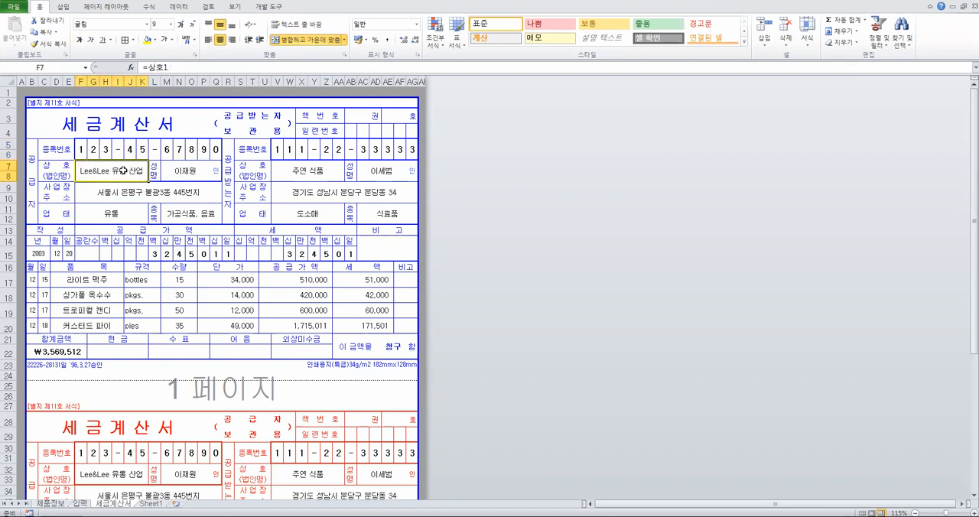
left_click(186, 168)
key("ctrl")
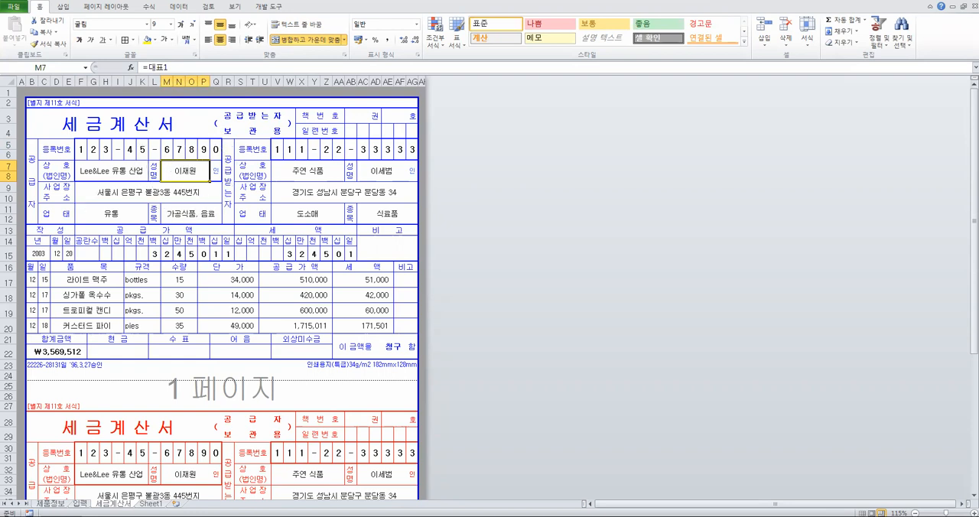
left_click(69, 504)
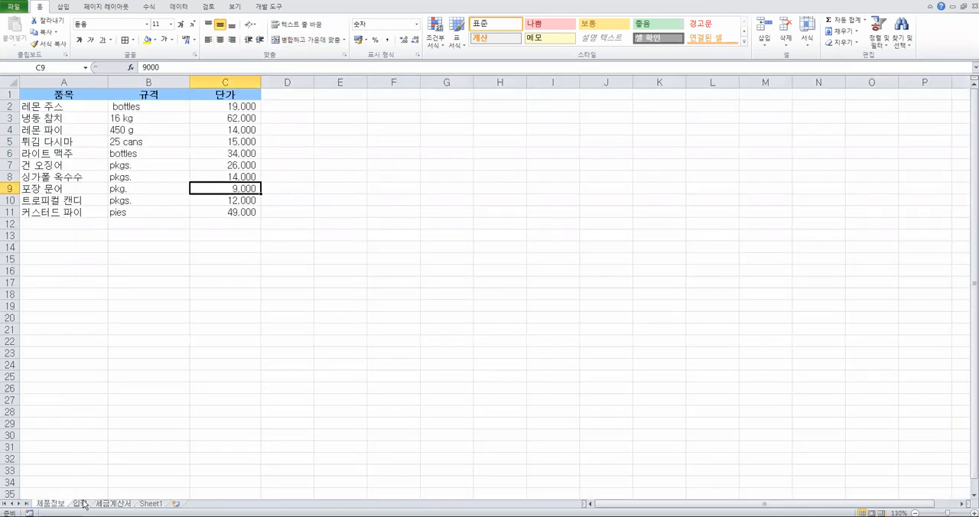
left_click(80, 504)
left_click(111, 120)
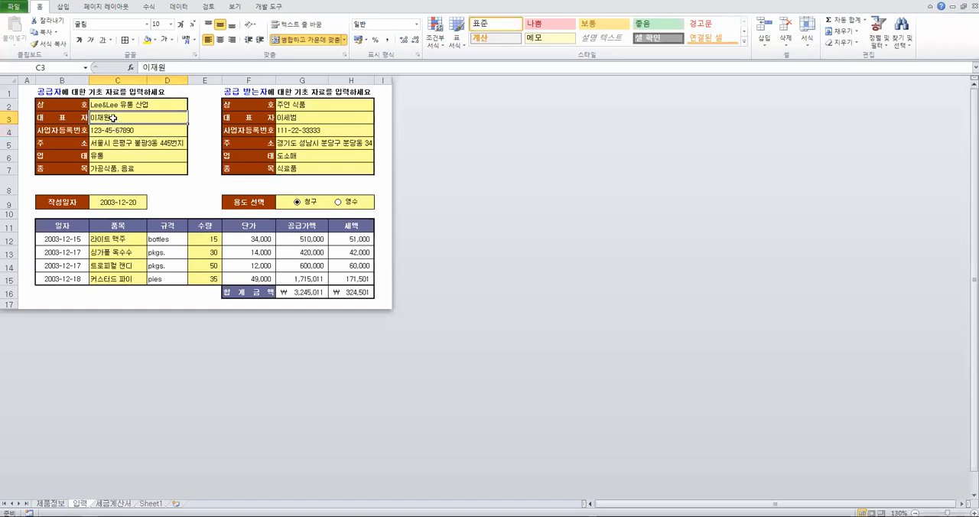
left_click(120, 503)
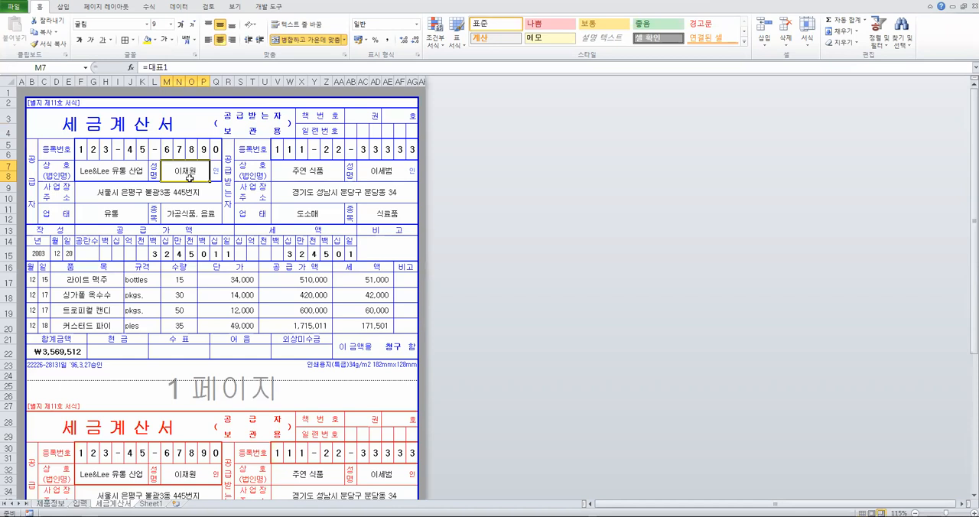
Replace the supplier representative formula in M7 with the direct reference =입력!C3
key("BackSpace")
type("=")
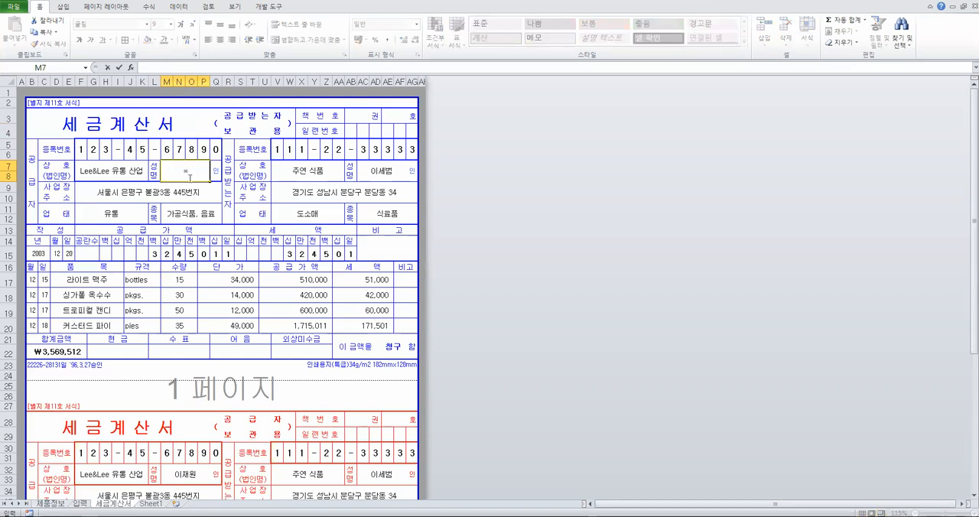
left_click(80, 504)
left_click(118, 120)
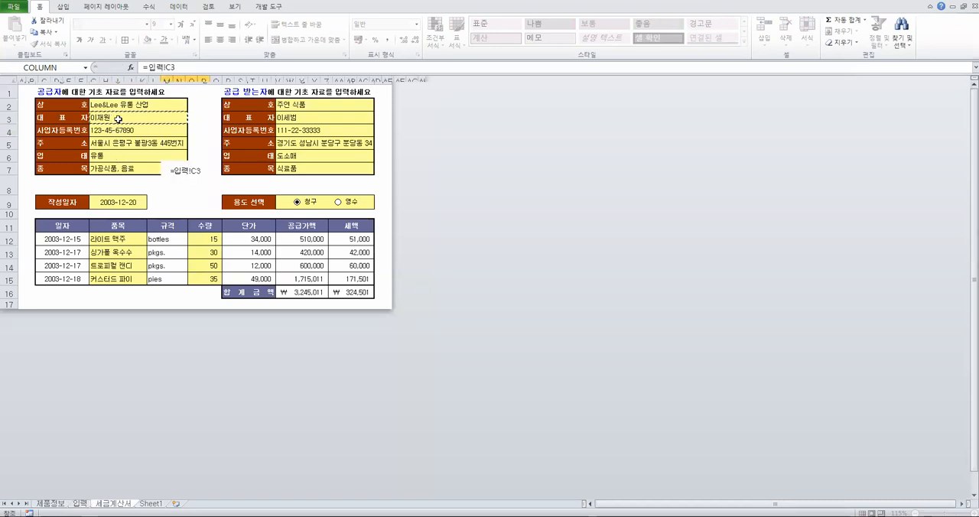
key("Return")
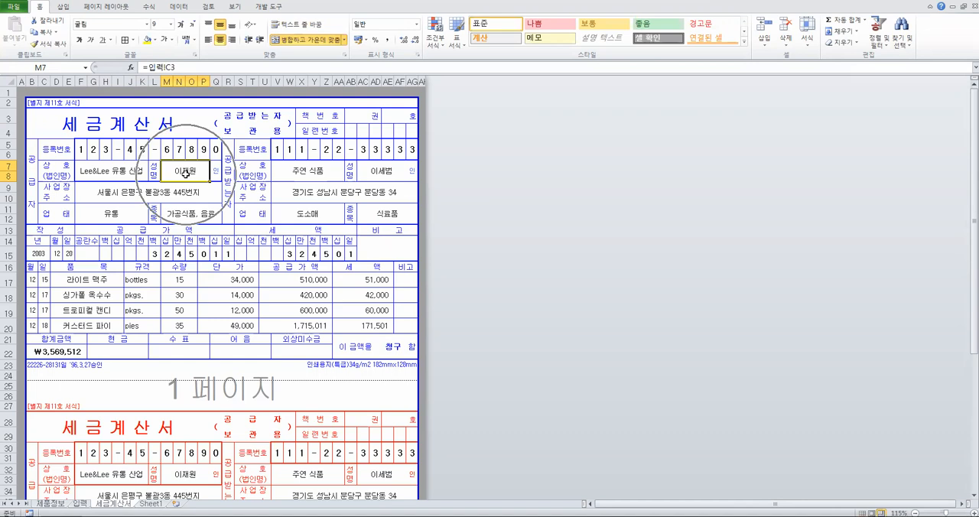
Inspect the recipient company name and representative formulas in V7 and AC7, and check the cell named 업태2 on the 입력 sheet
left_click(306, 173)
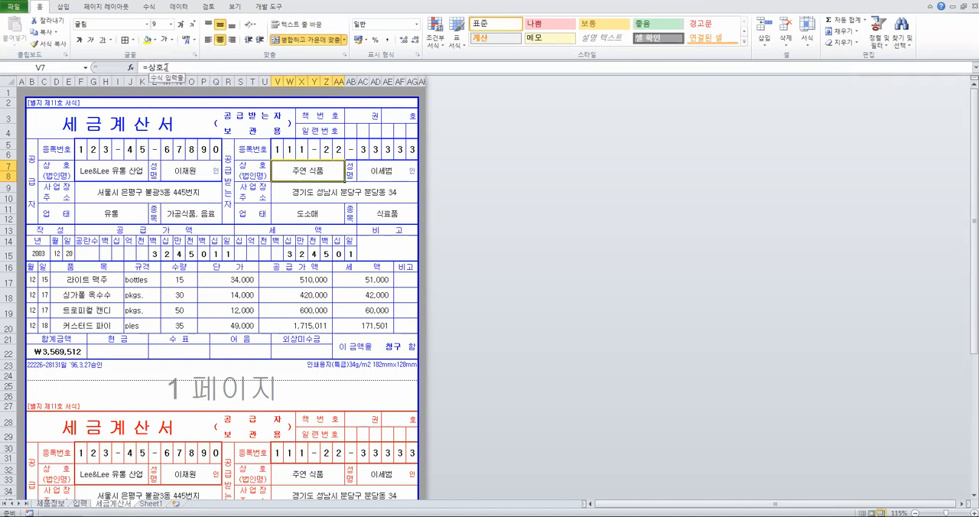
left_click(373, 169)
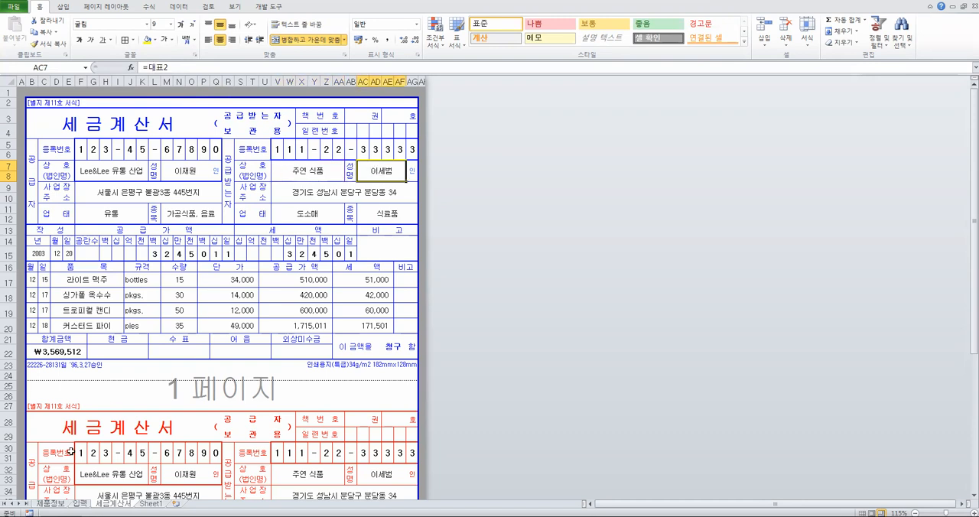
left_click(83, 504)
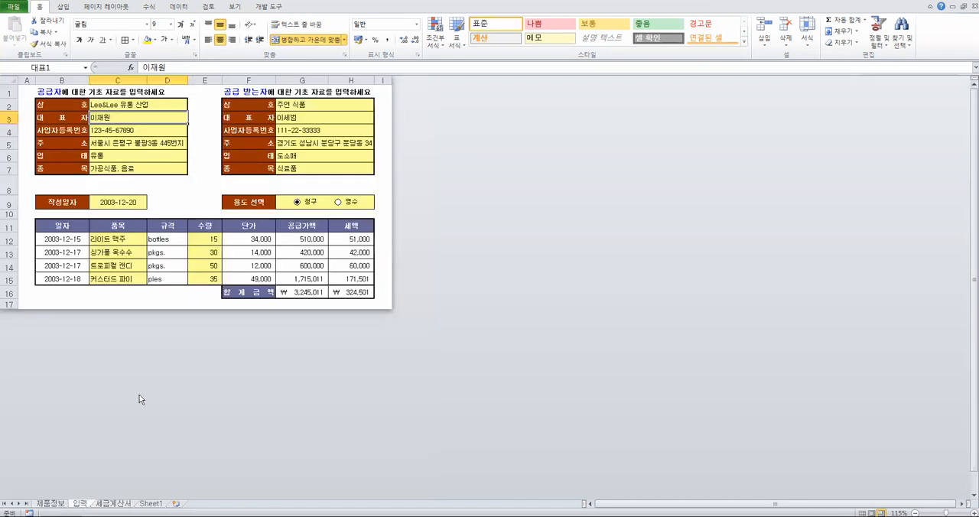
left_click(310, 157)
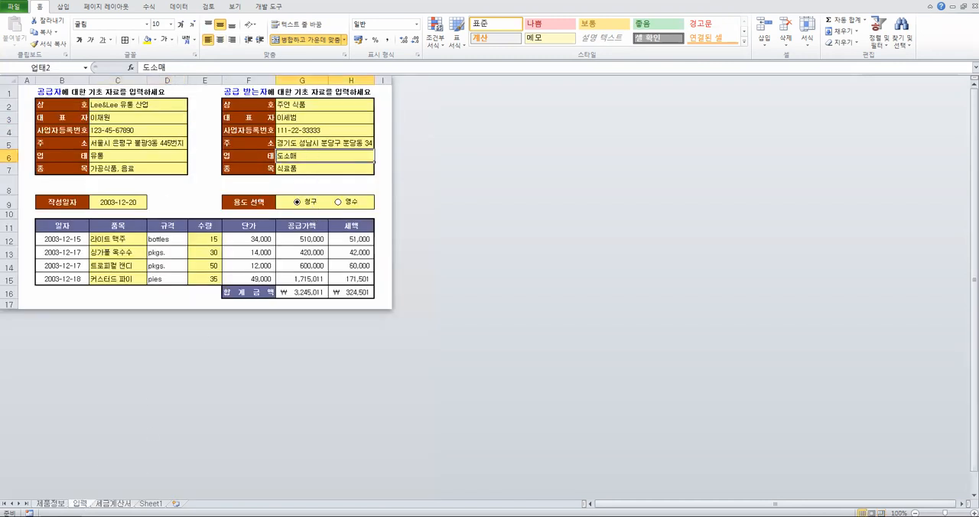
left_click(116, 504)
Inspect the address, business type and item formulas in the supplier and recipient blocks on the 세금계산서 sheet
left_click(159, 194)
left_click(315, 200)
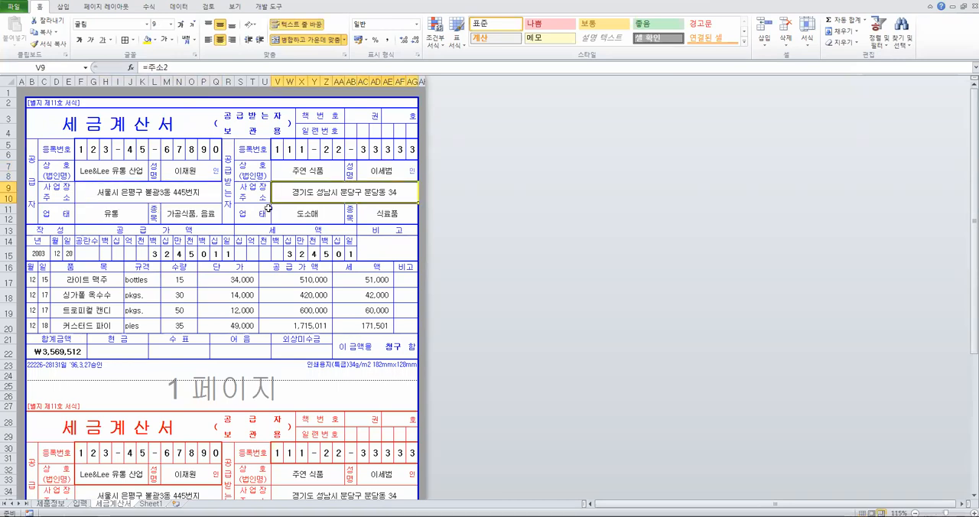
left_click(119, 213)
left_click(193, 215)
left_click(306, 216)
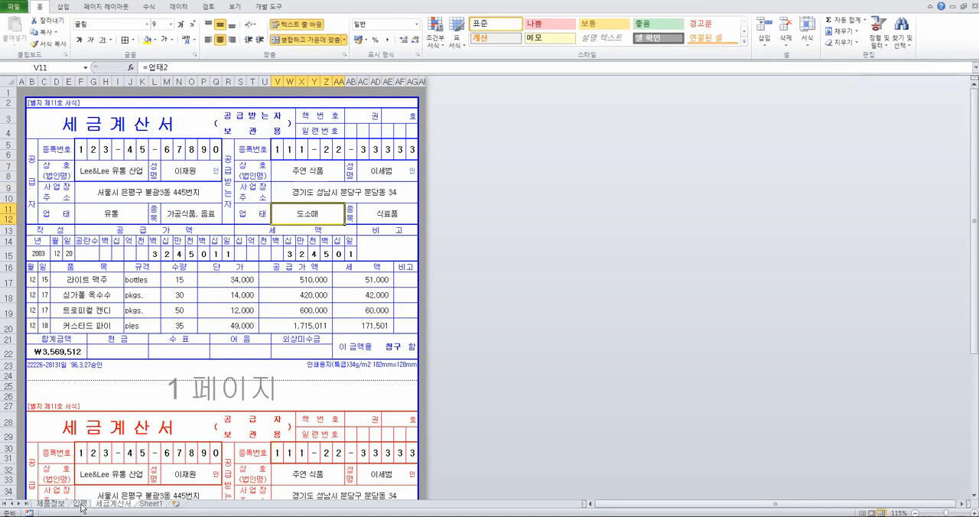
Highlight the supplier and recipient source data in B1:H7 on the 입력 sheet, and return to the 세금계산서 sheet
left_click(80, 503)
left_click_drag(52, 93, 367, 170)
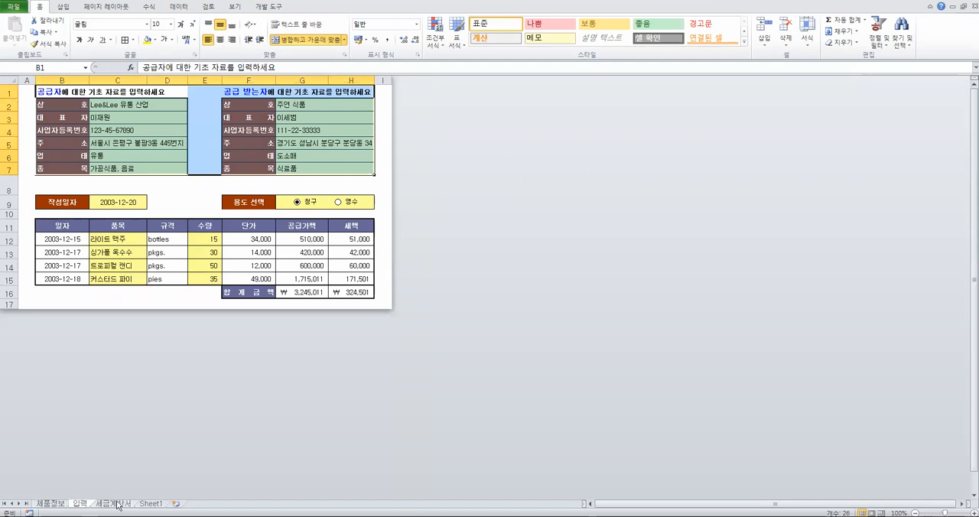
left_click(121, 504)
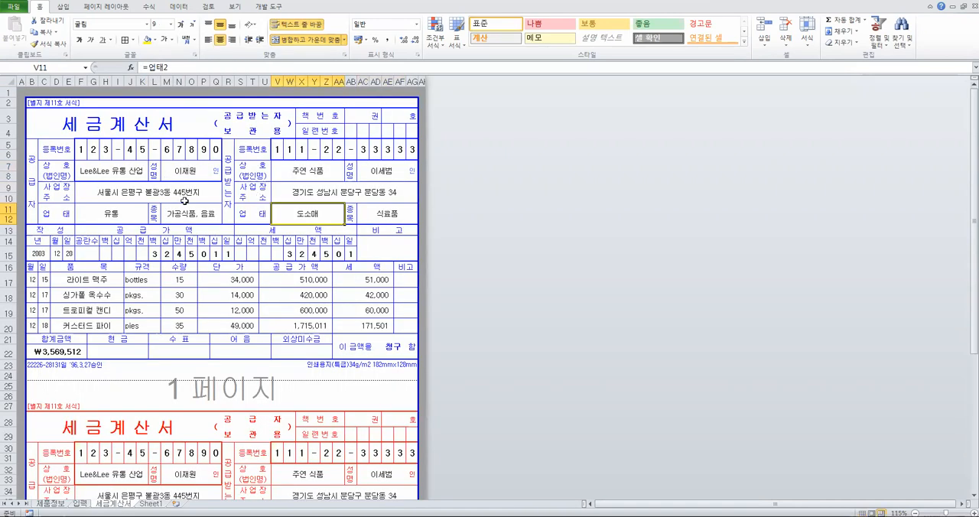
Review the supplier block's company name, representative and registration number cells, including the formula in F5:Q5
left_click(141, 177)
left_click(202, 178)
left_click_drag(53, 141, 33, 203)
left_click_drag(89, 153, 210, 153)
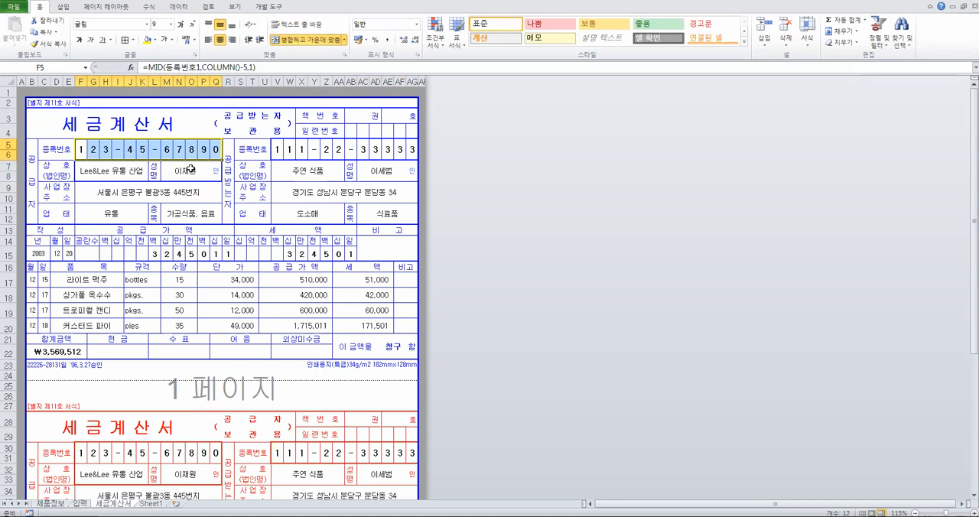
left_click(213, 173)
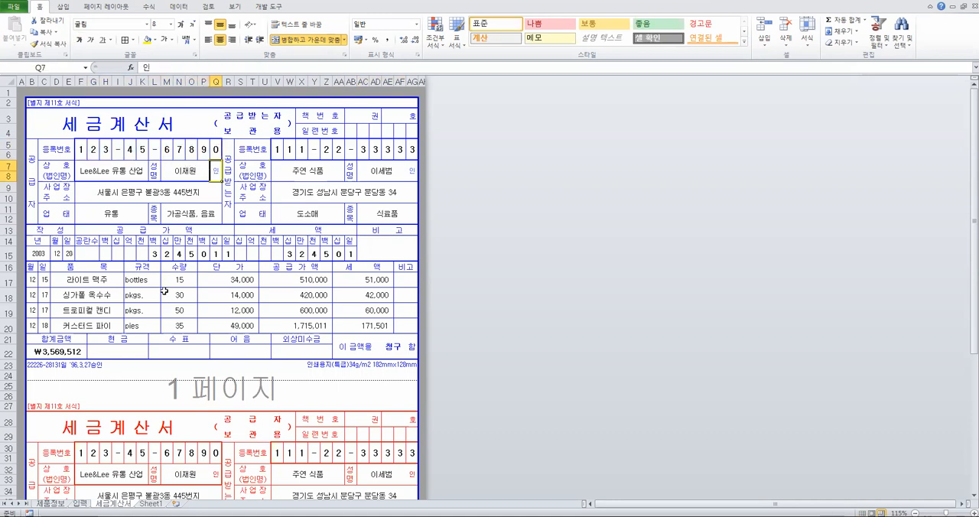
Inspect the first item row's name and month formulas in D17 and B17 on the 세금계산서 sheet against the 입력 sheet
left_click(91, 281)
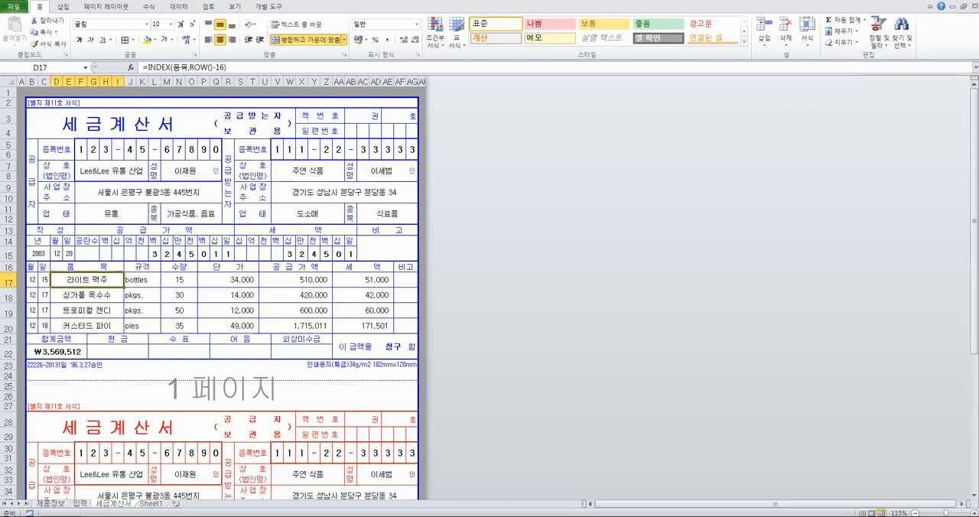
left_click(81, 504)
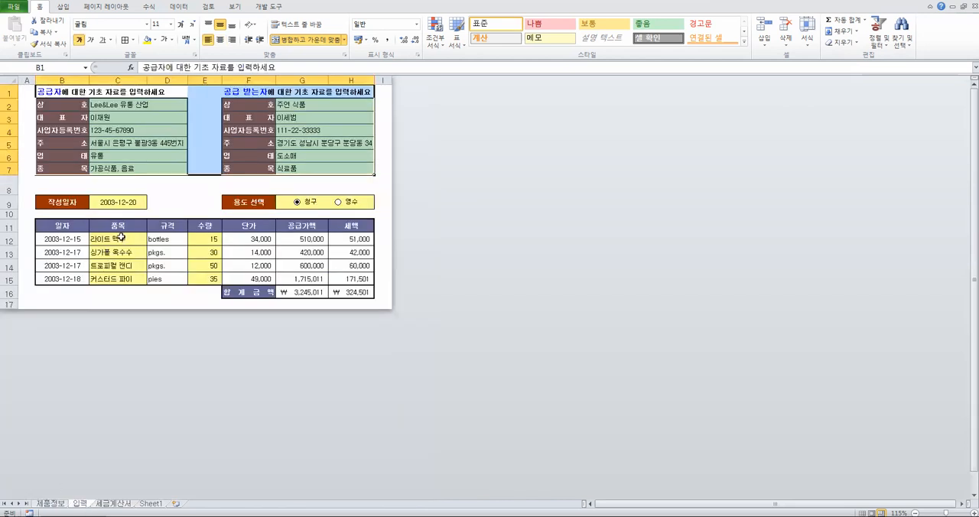
left_click(107, 503)
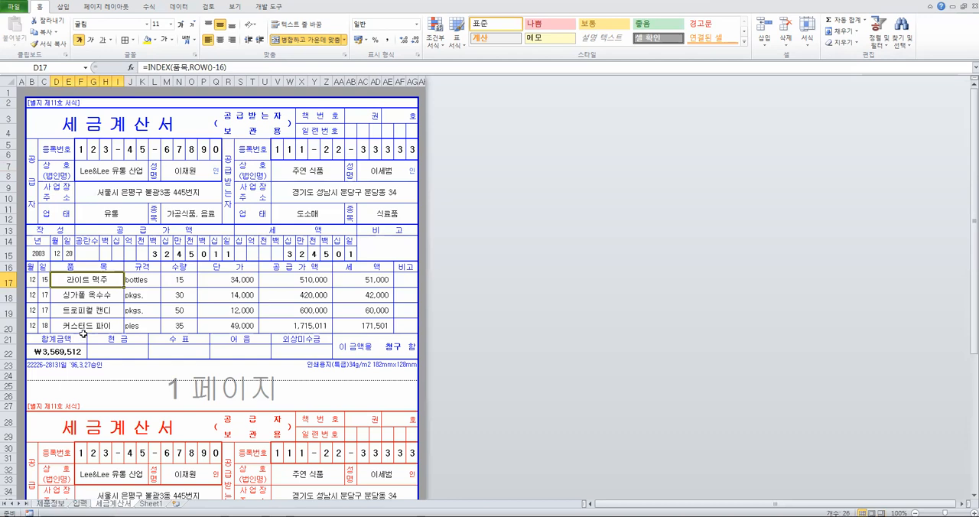
left_click(32, 280)
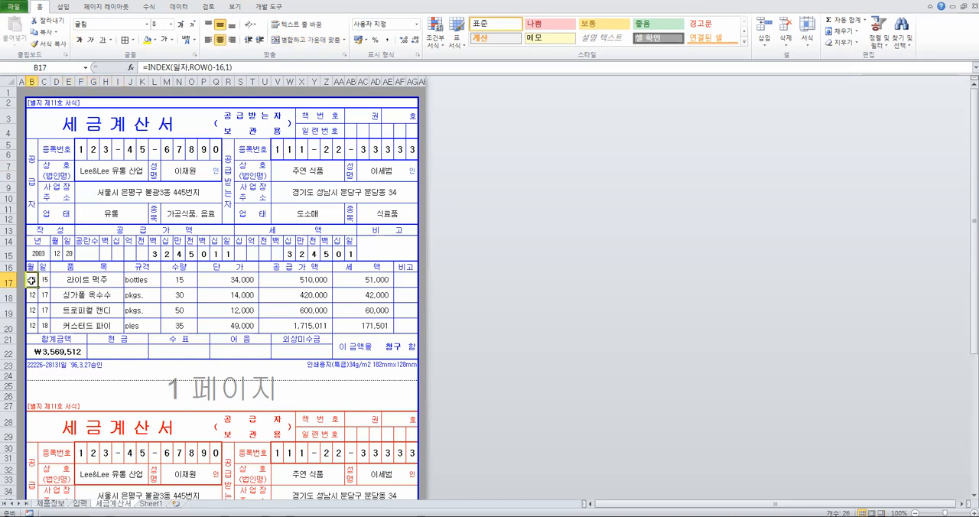
left_click(106, 280)
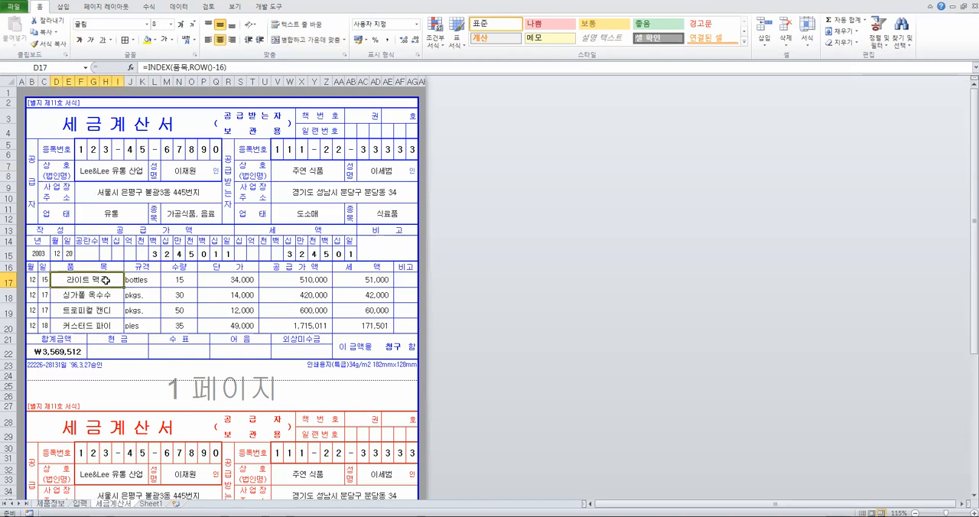
Highlight the item data in C11:H15 and the date column in B11:B15 on the 입력 sheet
left_click(80, 503)
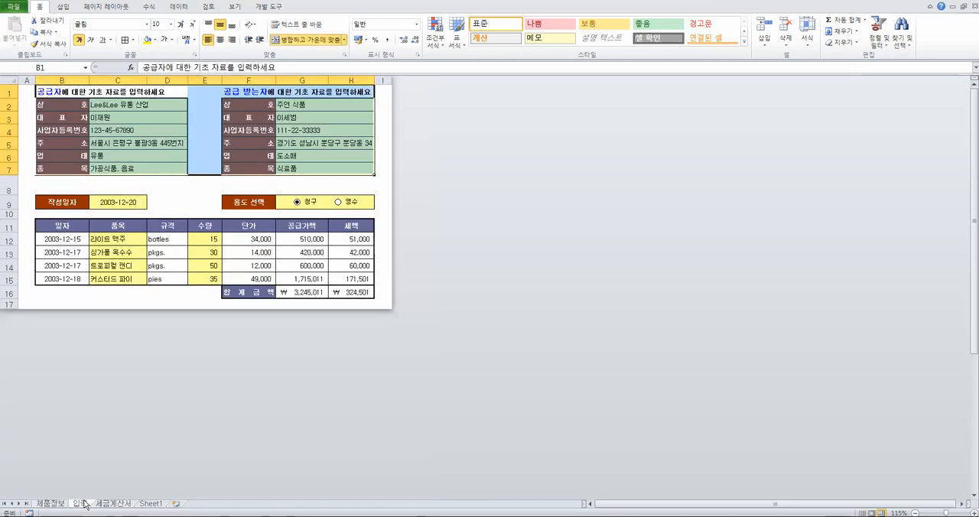
left_click_drag(105, 229, 366, 280)
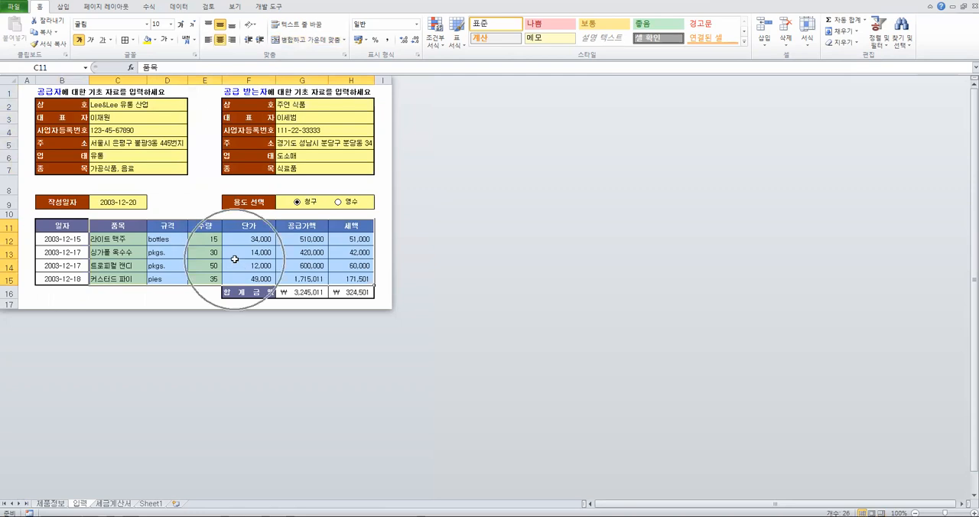
left_click_drag(63, 226, 58, 279)
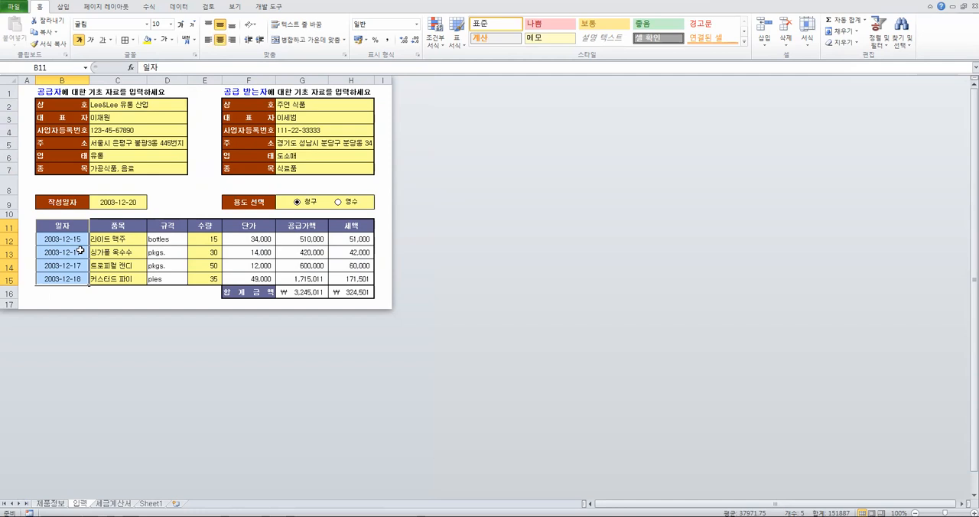
left_click(126, 227)
left_click_drag(126, 226, 363, 282)
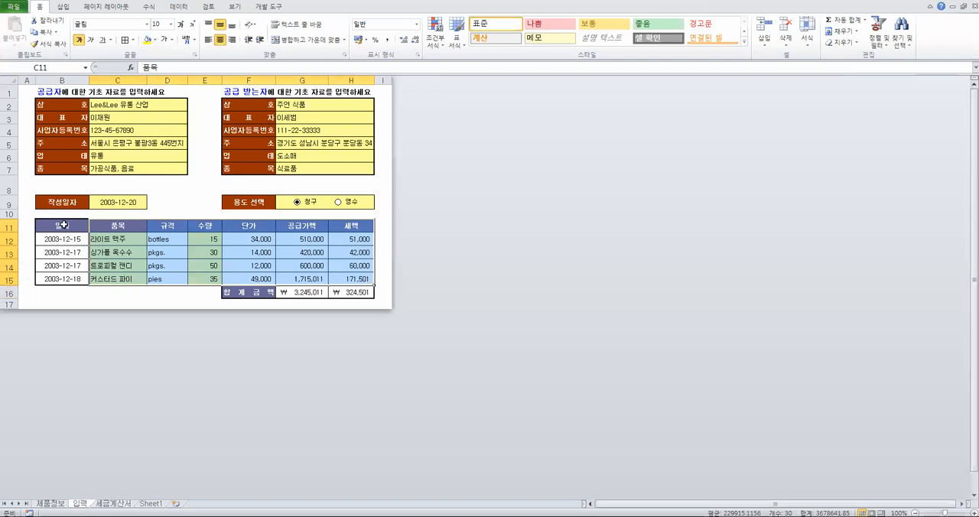
left_click(113, 267)
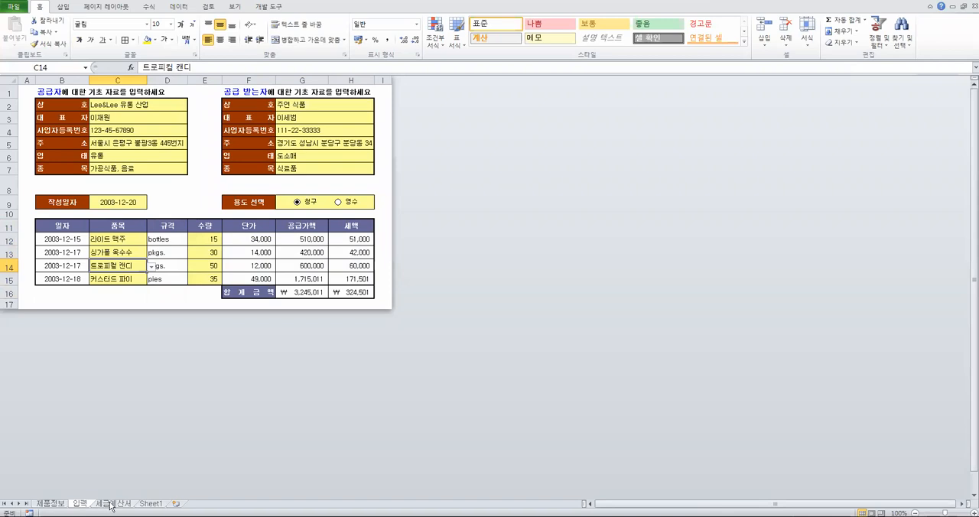
Inspect the INDEX and ROW formulas for month, day and item name in B17, C17 and D17 on the 세금계산서 sheet
left_click(114, 504)
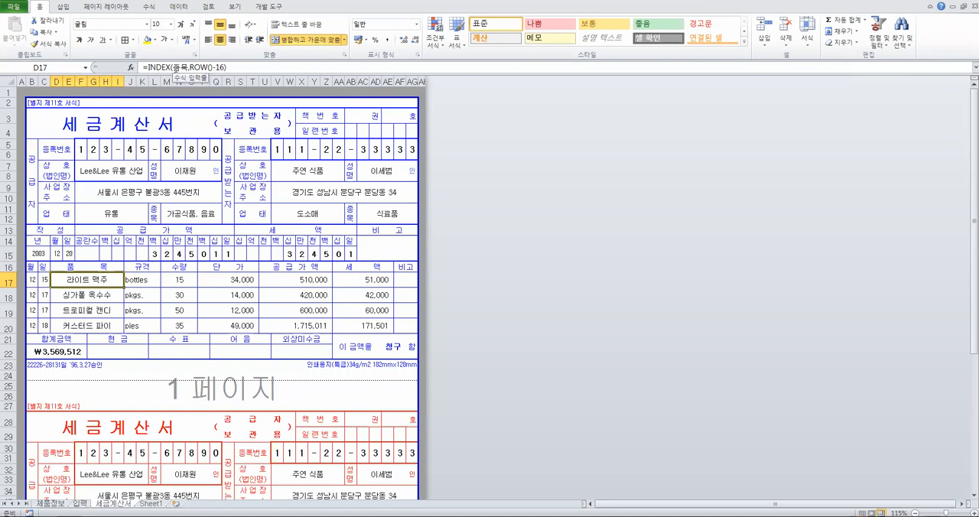
left_click(34, 280)
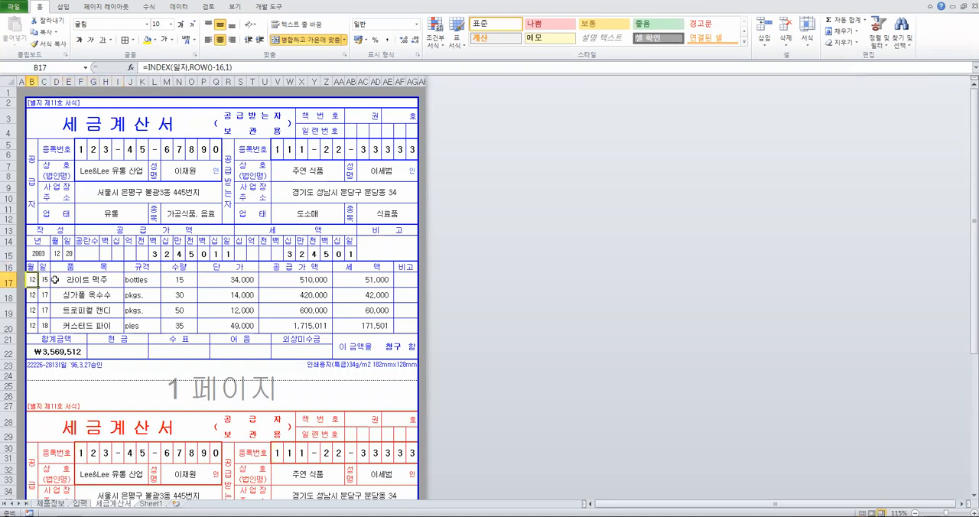
left_click(47, 281)
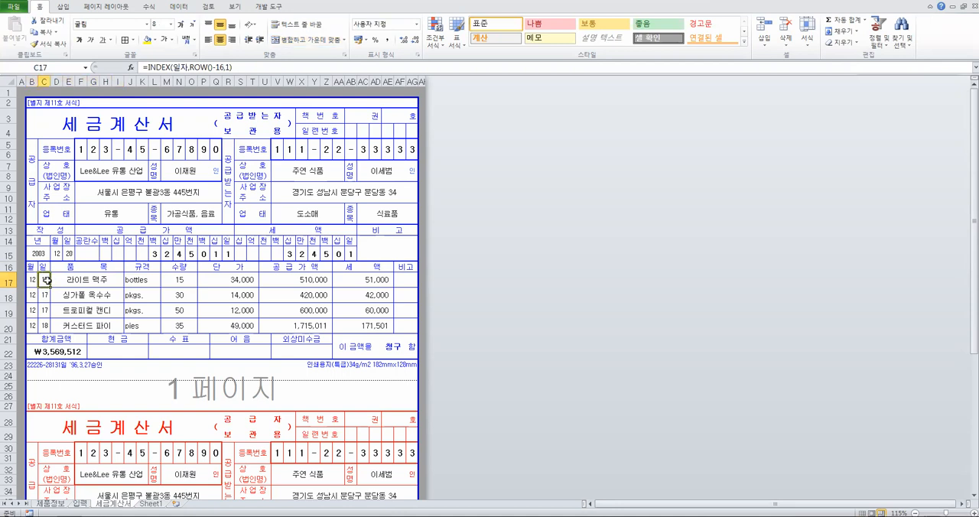
left_click(64, 279)
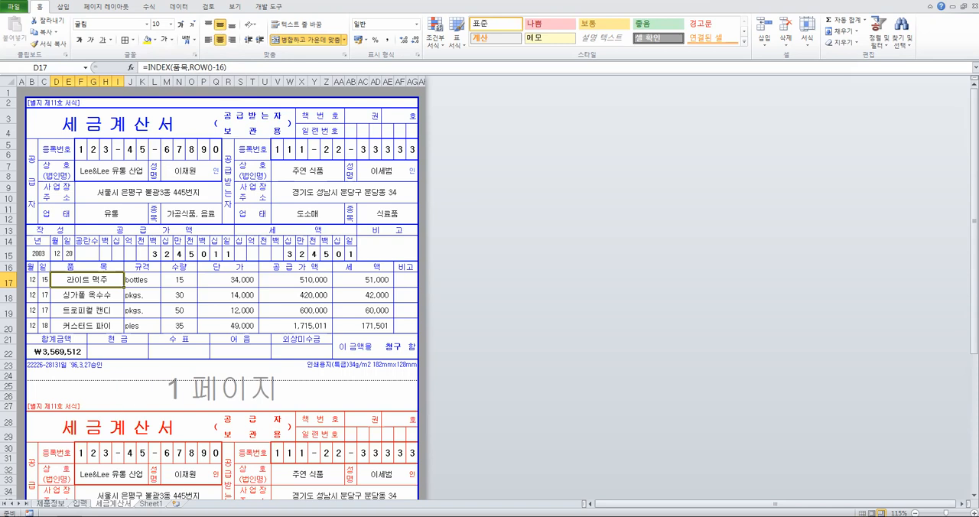
Check the range named 품목 on the 입력 sheet, and inspect the item name formulas in D17 to D20 on the 세금계산서 sheet
key("ctrl+Page_Up")
left_click_drag(127, 238, 122, 284)
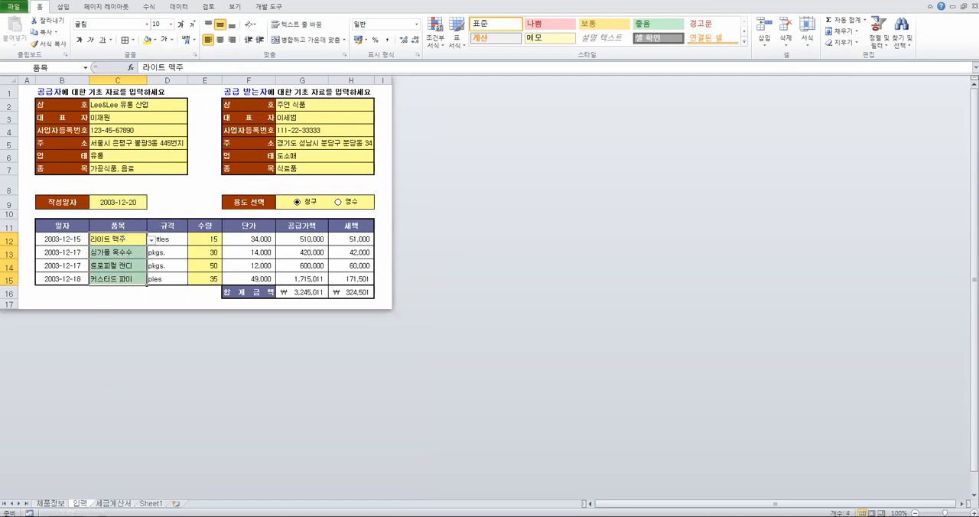
left_click(113, 503)
left_click(100, 280)
left_click(99, 294)
left_click(99, 311)
left_click(101, 324)
left_click(108, 280)
left_click(108, 295)
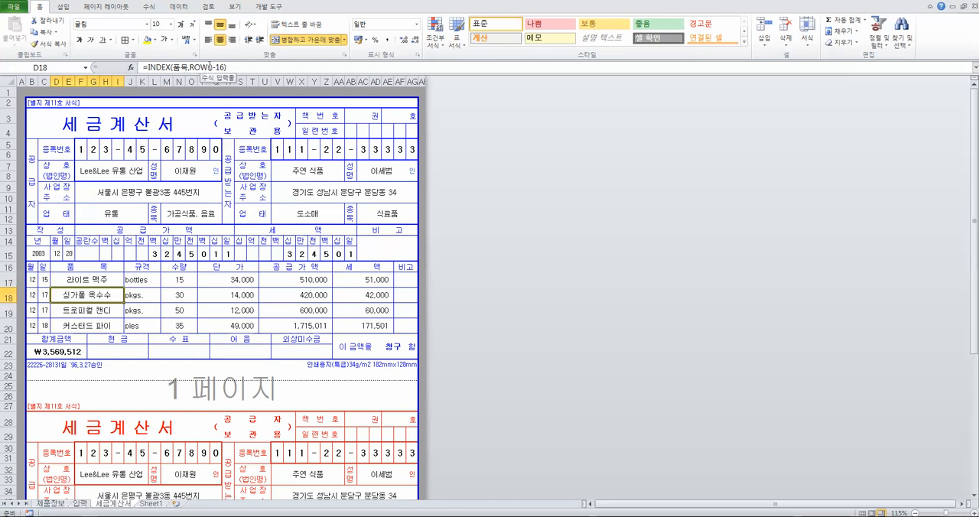
left_click(79, 310)
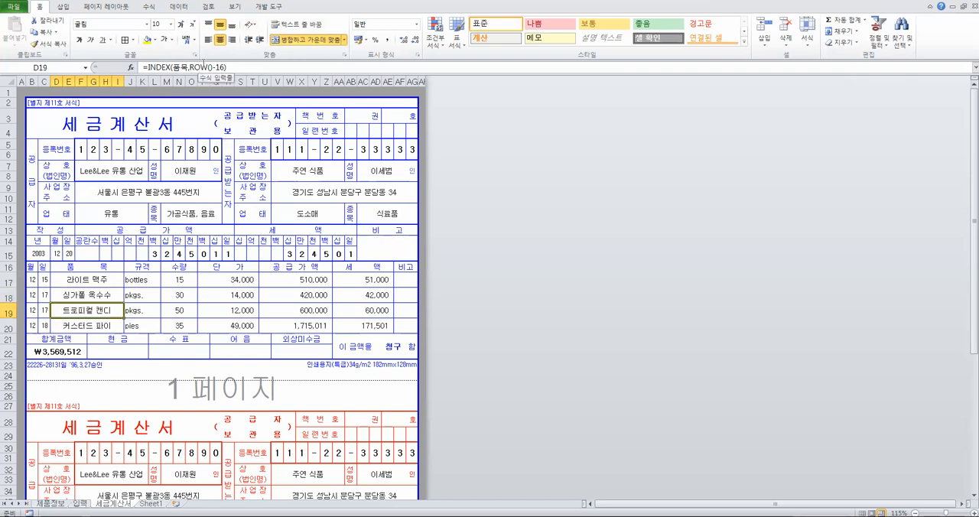
left_click(104, 326)
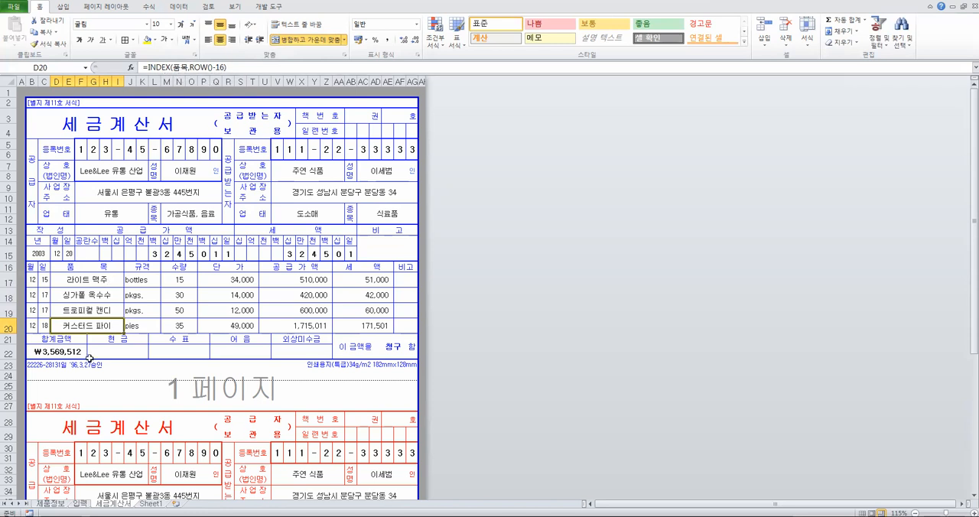
Review the item names in C12 to C15 on the 입력 sheet one by one as the INDEX source
left_click(83, 506)
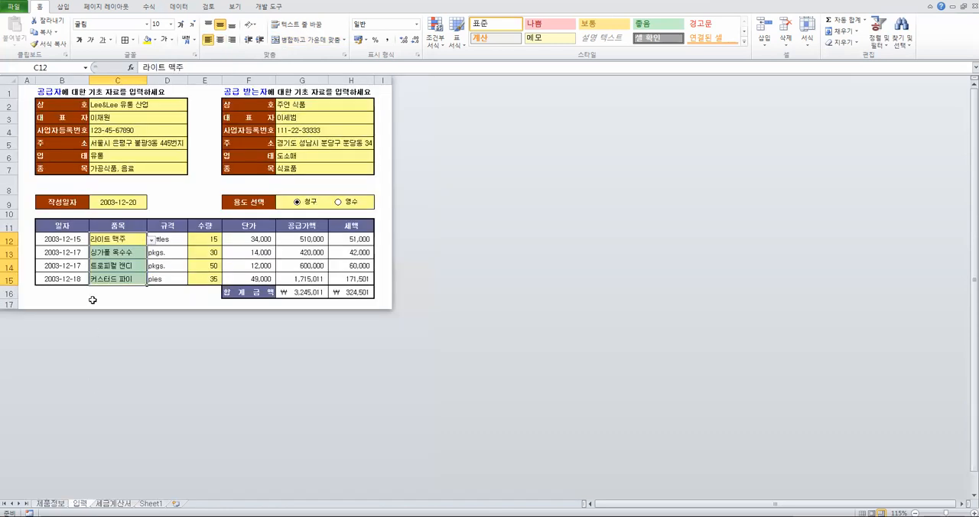
left_click_drag(119, 238, 122, 275)
left_click(123, 240)
left_click(121, 251)
left_click(122, 264)
left_click(121, 278)
Inspect the month, specification, unit price and supply amount formulas in row 17 of the 세금계산서 sheet
key("ctrl+Page_Down")
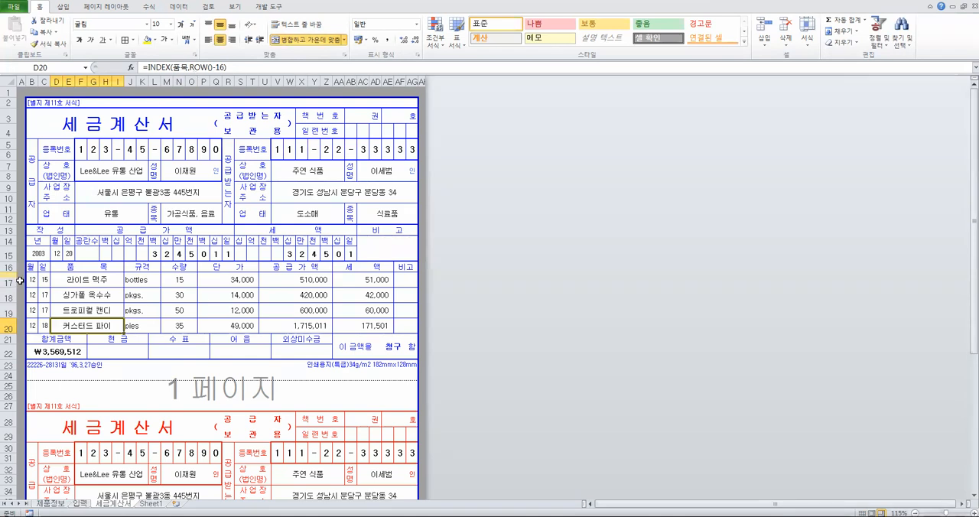
left_click(35, 281)
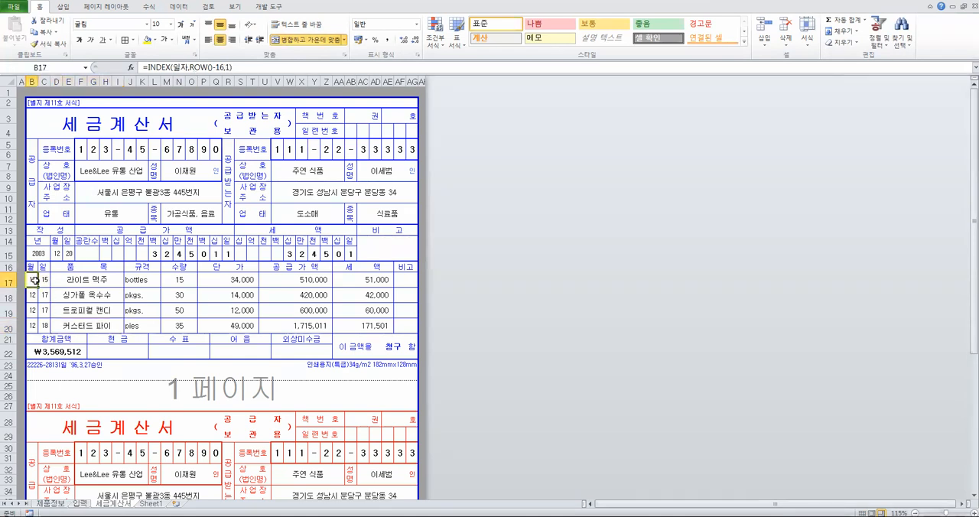
left_click(157, 282)
left_click(215, 280)
left_click(314, 280)
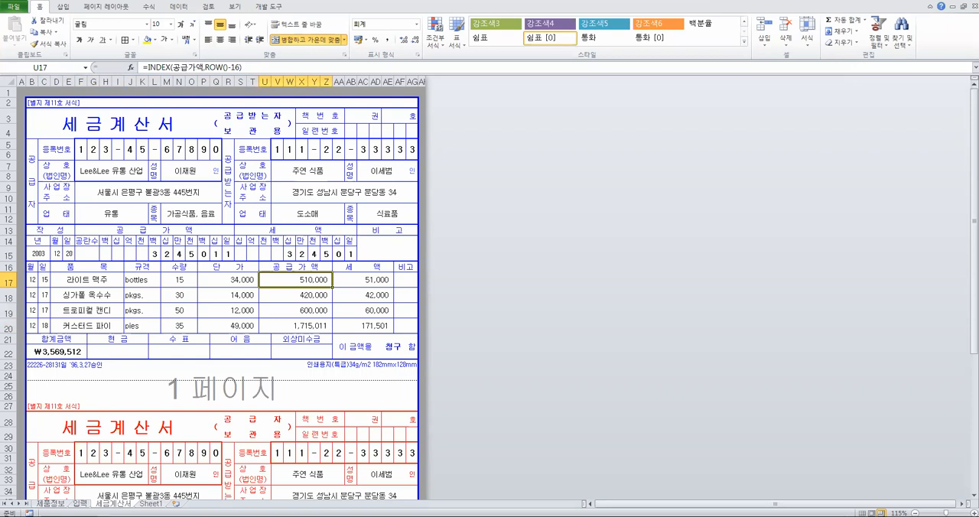
Check the 공급가액 range G12:G15 on the 입력 sheet cell by cell, and inspect the tax formula in H12
left_click(80, 503)
left_click_drag(299, 238, 299, 279)
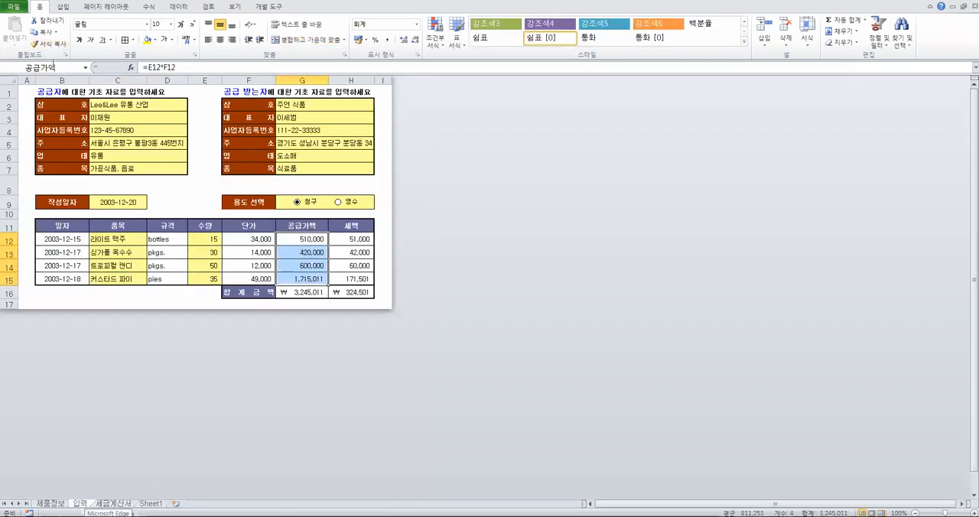
left_click_drag(310, 239, 309, 253)
left_click(309, 252)
left_click(307, 265)
left_click(305, 280)
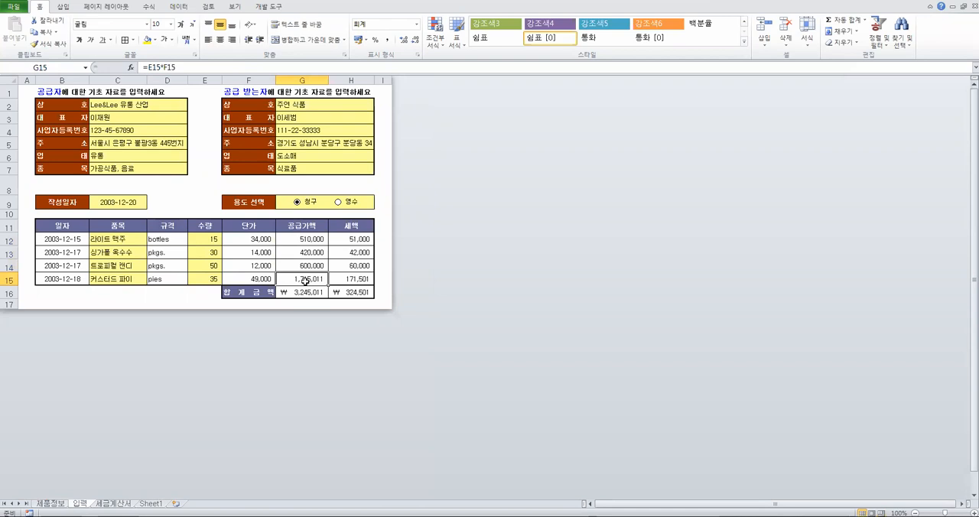
left_click(357, 238)
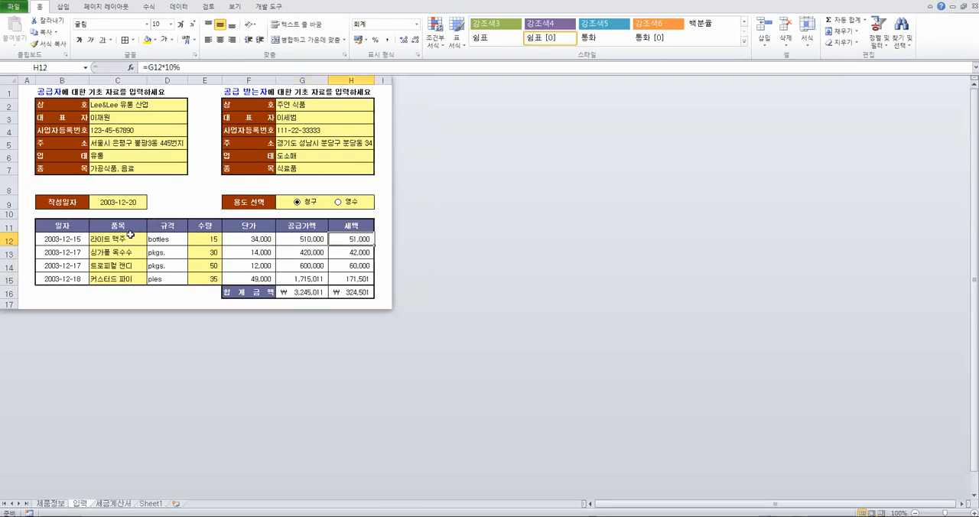
Create names for the item table B11:H15 from its top row only, leaving the left column option off
left_click_drag(61, 227, 364, 280)
left_click(149, 7)
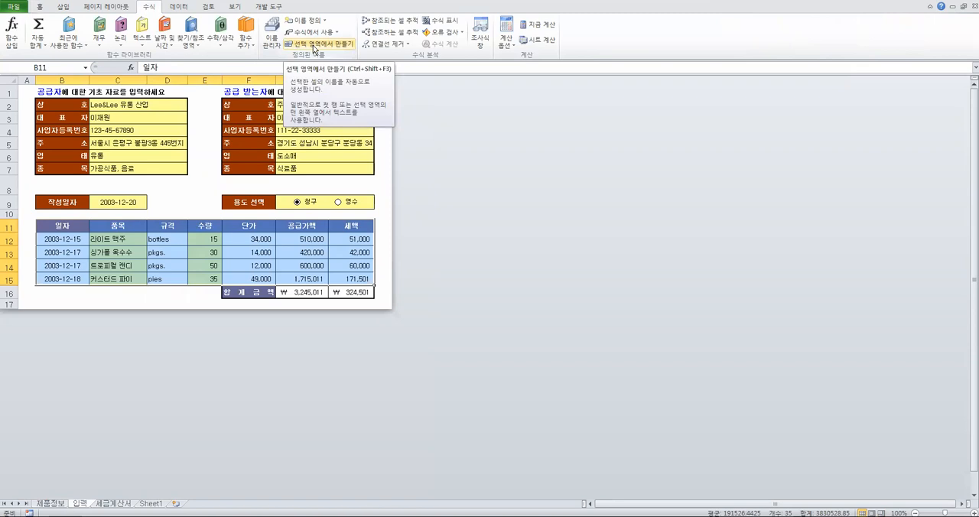
left_click(314, 44)
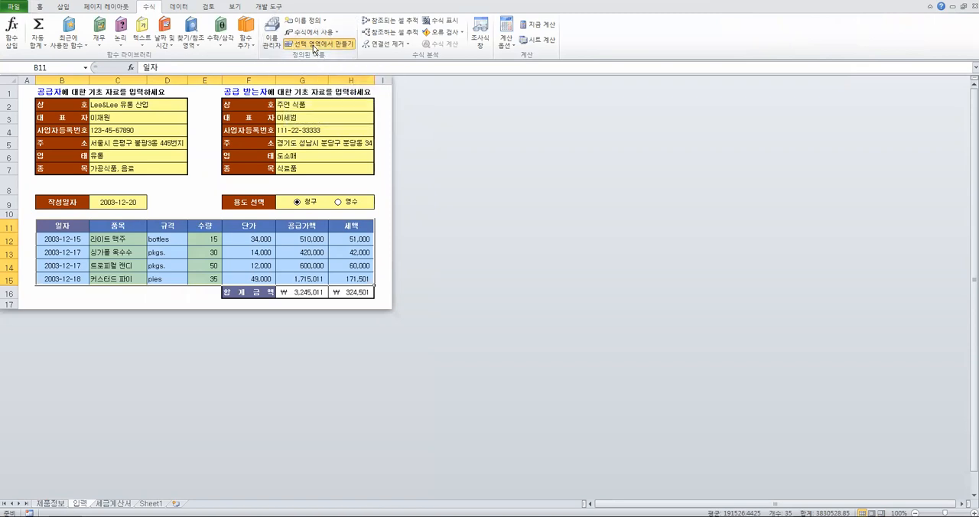
left_click(488, 188)
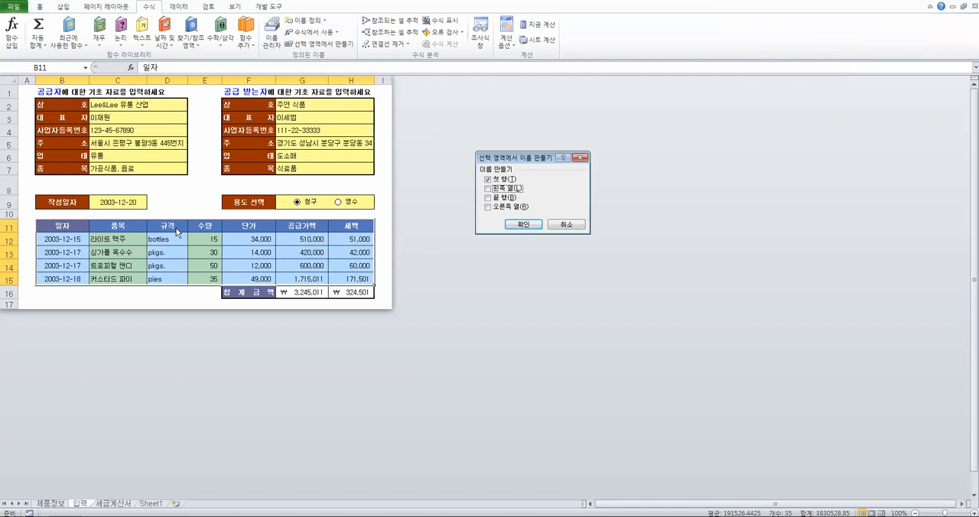
left_click(523, 224)
left_click(248, 252)
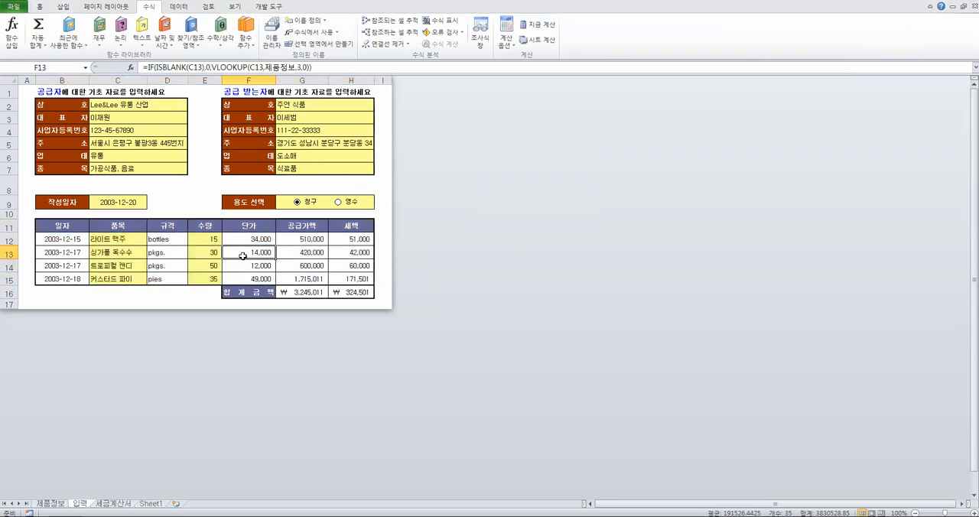
Inspect the supply amount formulas in U17 to U20 on the 세금계산서 sheet
left_click(114, 503)
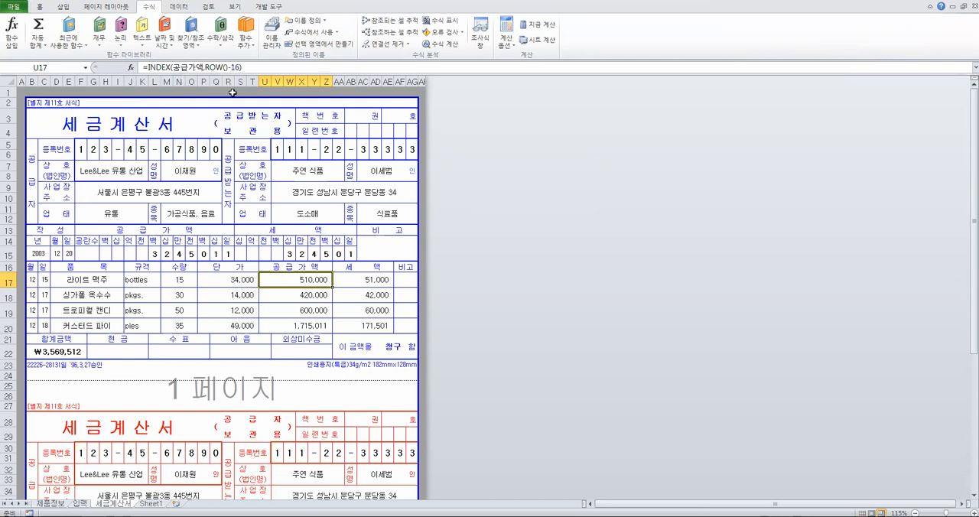
left_click(314, 296)
left_click(312, 309)
left_click(309, 324)
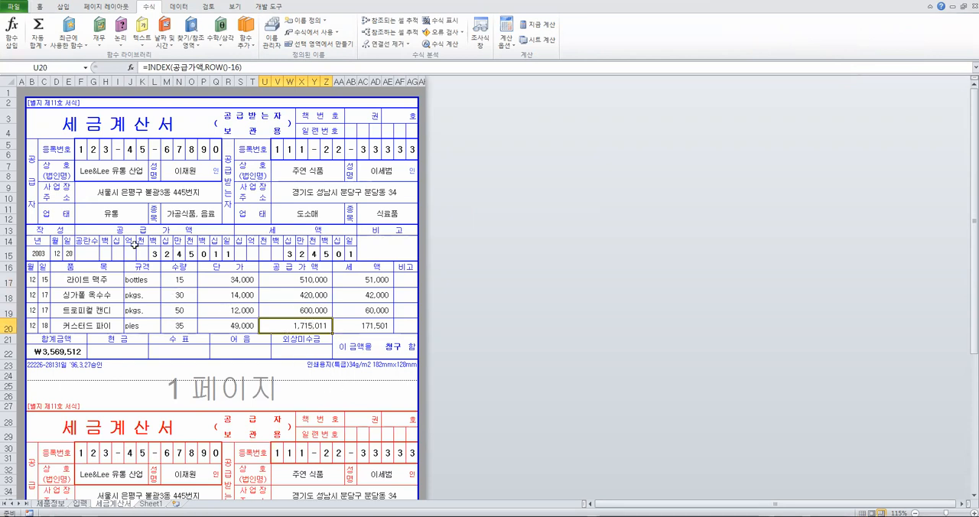
Inspect the MID, TEXT and COLUMN formulas that split the total supply amount into single digits in H15:R15
left_click(103, 254)
key("Delete")
left_click_drag(104, 254, 230, 254)
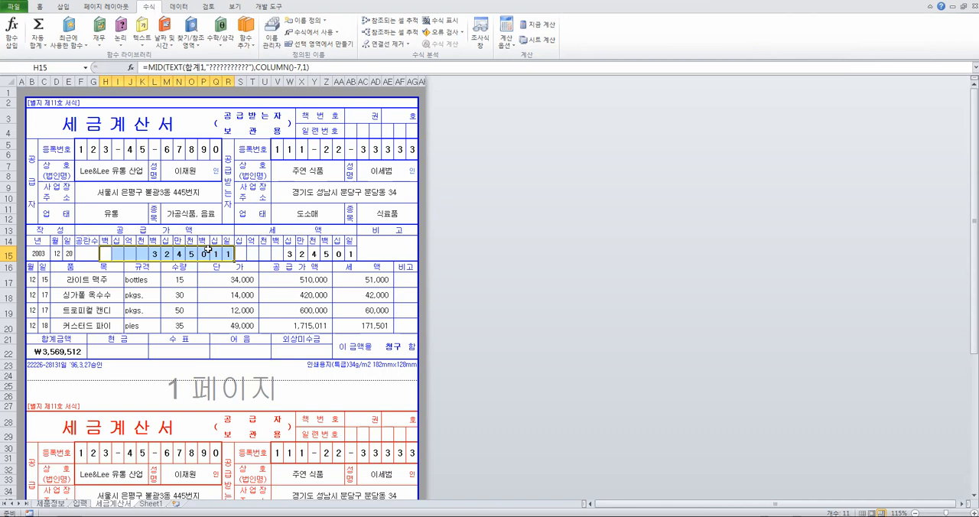
left_click(104, 253)
left_click(118, 253)
left_click(144, 252)
left_click(155, 253)
left_click(166, 253)
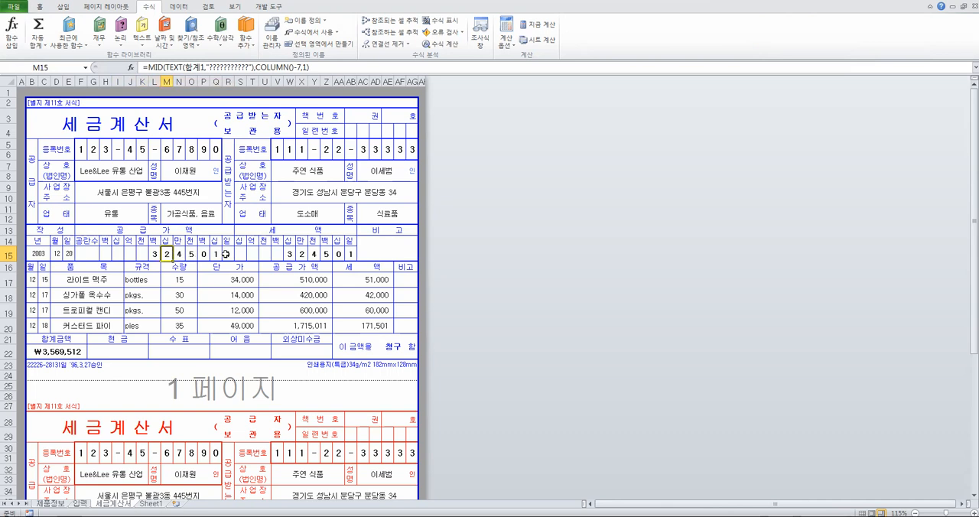
left_click_drag(230, 252, 107, 254)
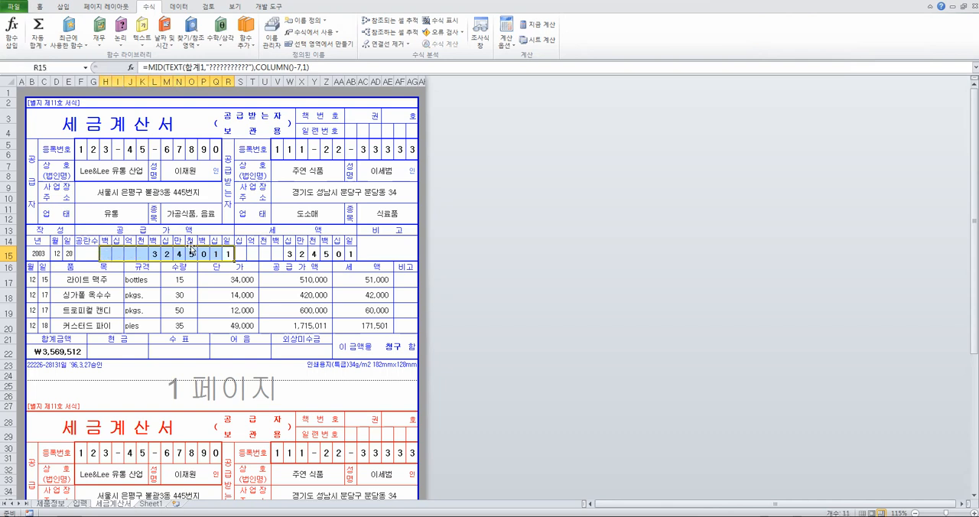
left_click(229, 252)
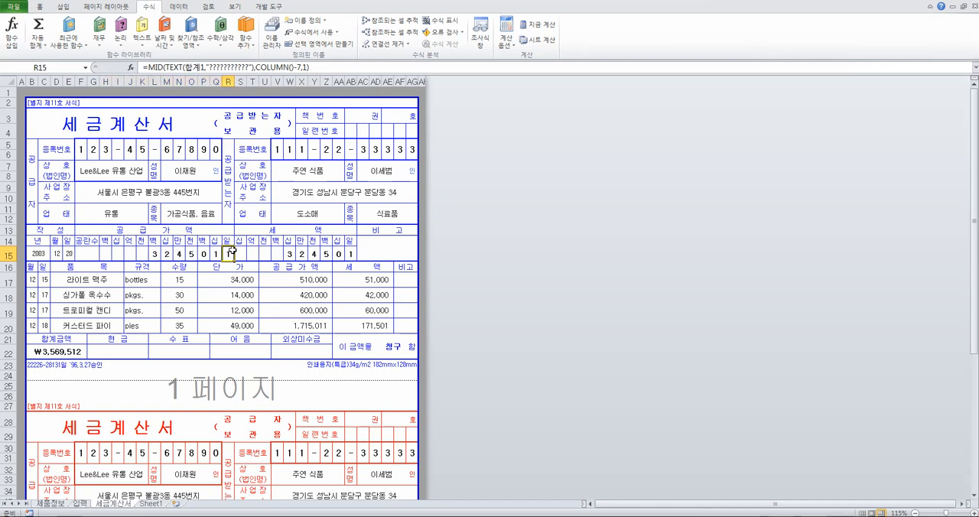
Open the function arguments of the TEXT part in R15's formula and trace its Value 합계1 to the 입력 sheet
left_click(161, 69)
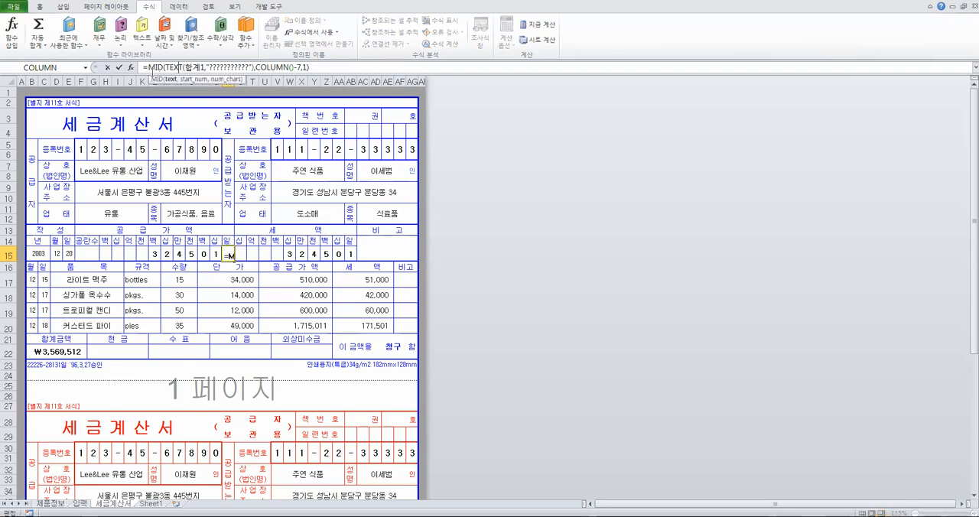
left_click(131, 67)
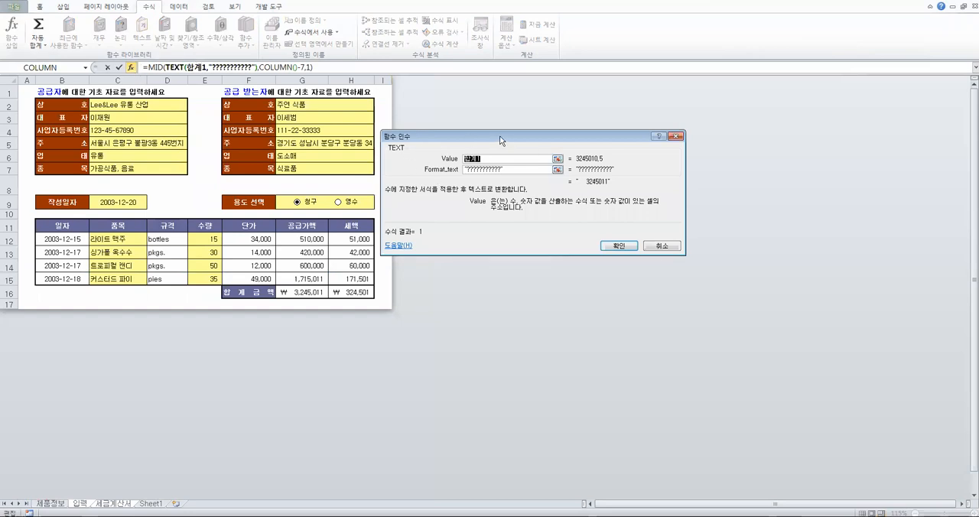
left_click_drag(500, 135, 501, 107)
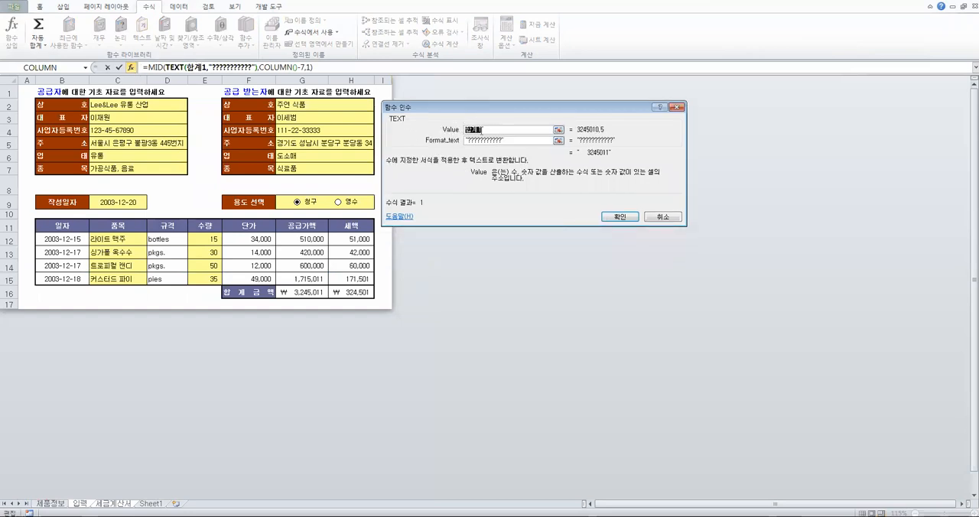
left_click(508, 146)
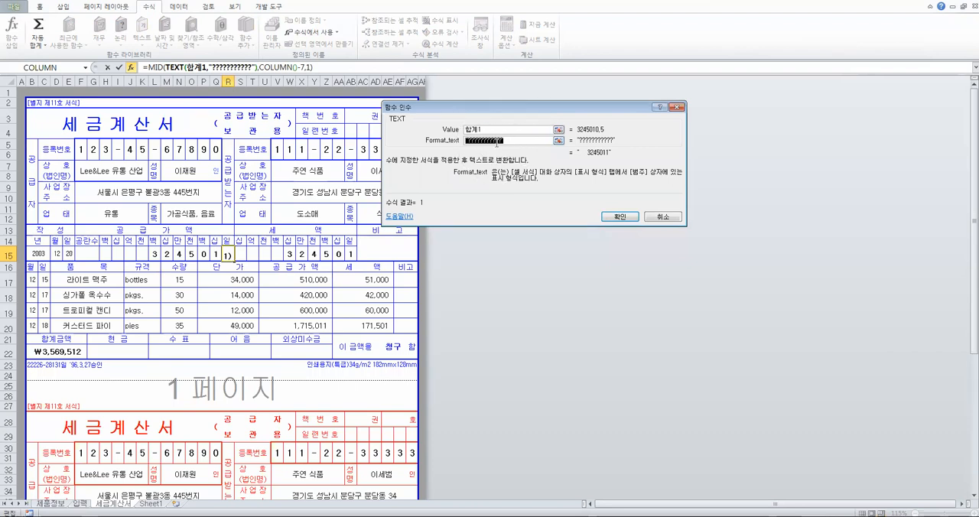
left_click(481, 132)
double_click(481, 132)
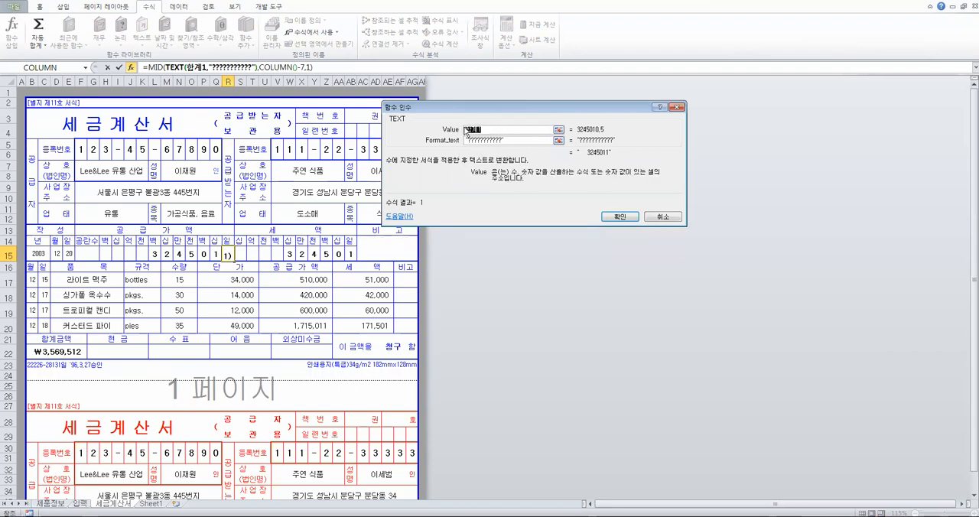
key("ctrl")
key("ctrl")
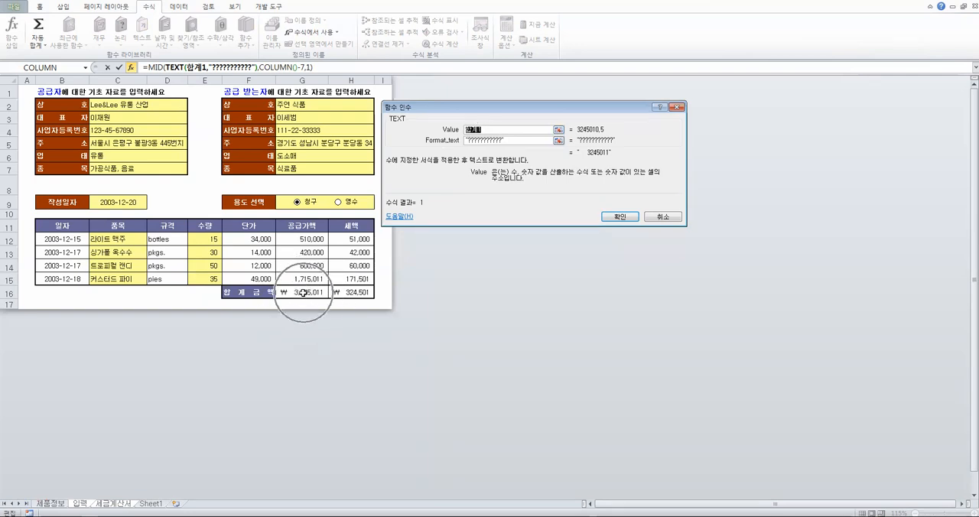
Examine how the question-mark Format_text pattern pads the total supply amount in R15's TEXT function
left_click_drag(509, 141, 486, 143)
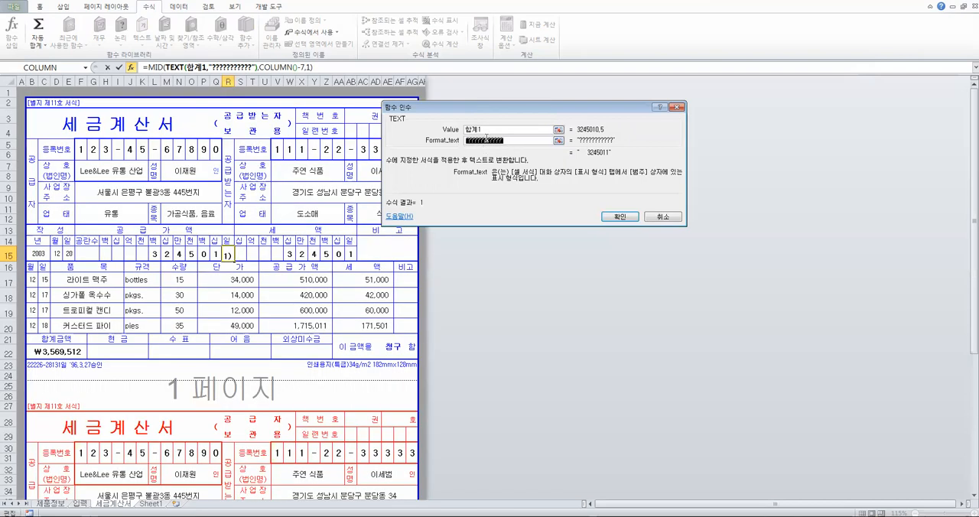
left_click(486, 139)
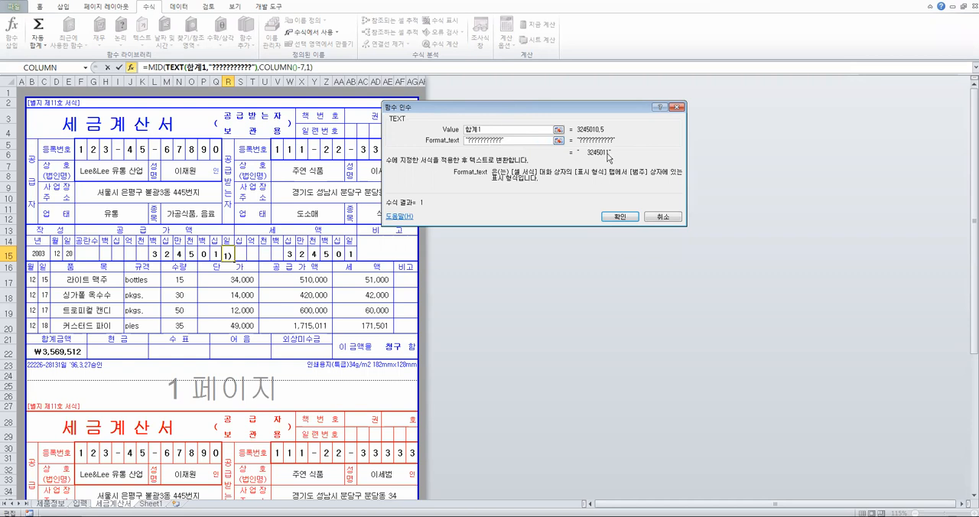
key("ctrl")
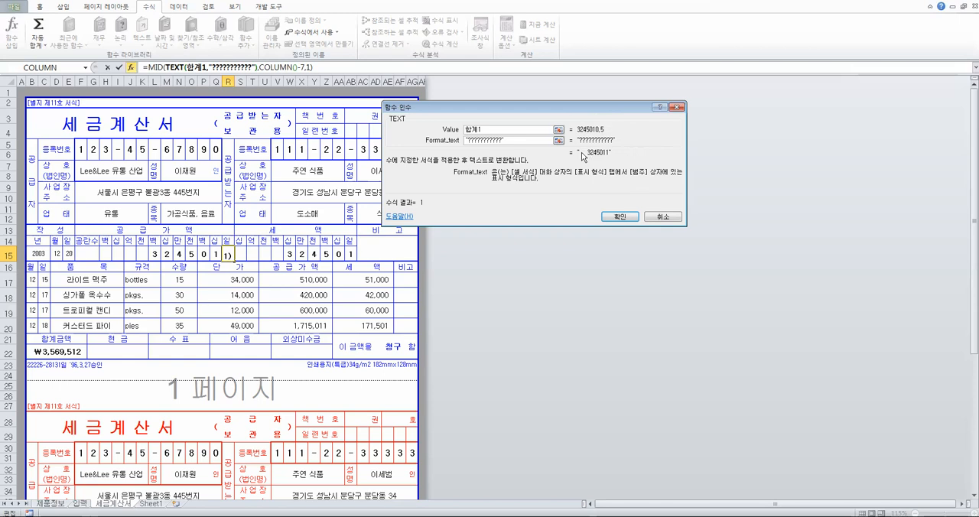
key("ctrl")
left_click_drag(491, 129, 454, 129)
left_click_drag(517, 141, 463, 145)
left_click(502, 142)
left_click(583, 153)
Examine the MID arguments in R15, focusing on the COLUMN()-7 start position, and leave the formula unedited
left_click(155, 68)
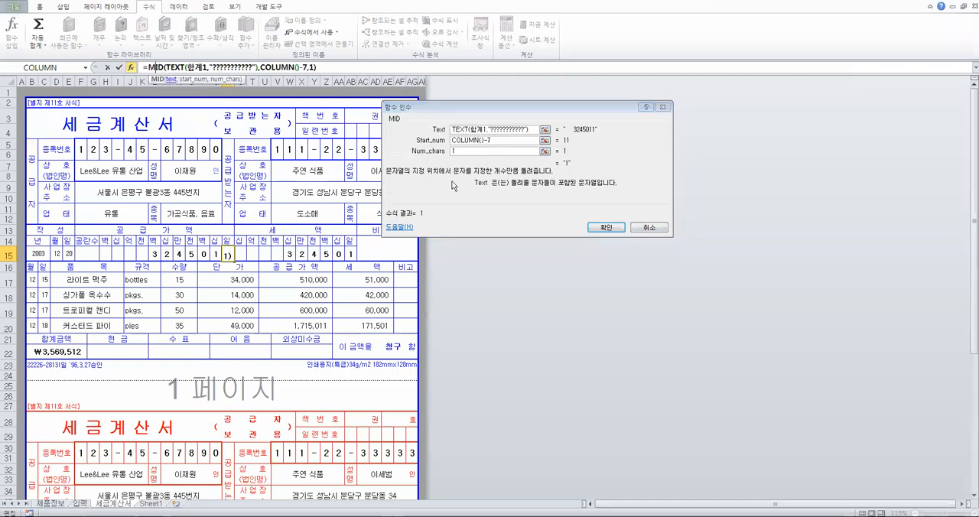
double_click(484, 140)
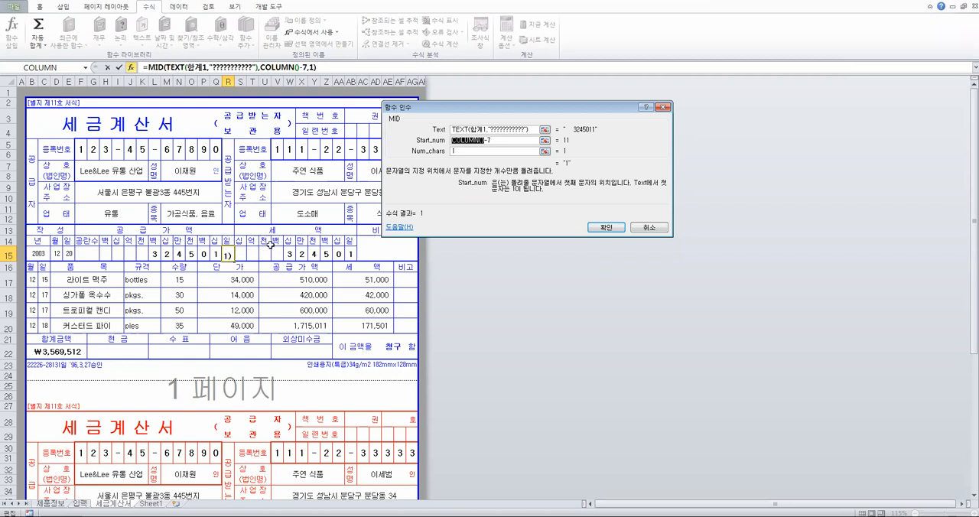
left_click(662, 229)
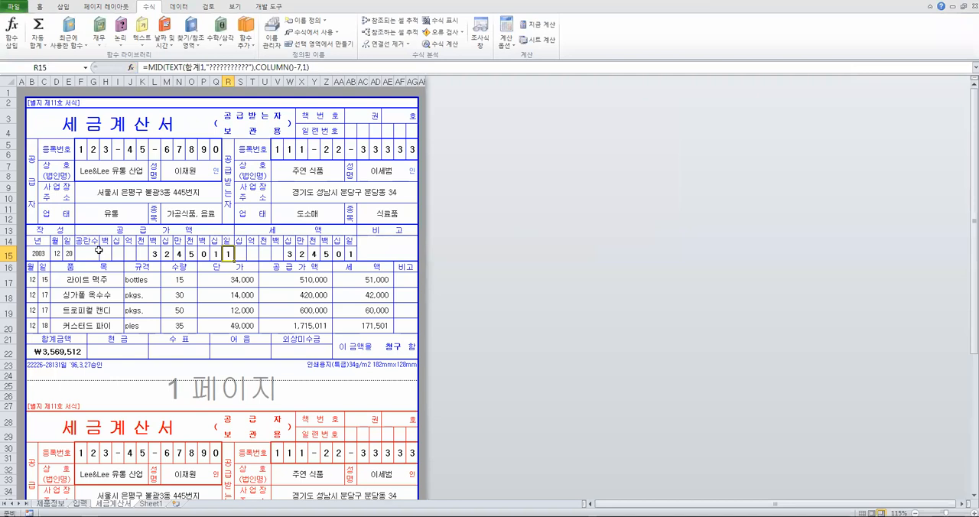
Compare the digit formulas across the supply amount cells H15:R15, from the ones place back to the first cell
left_click_drag(105, 252, 227, 253)
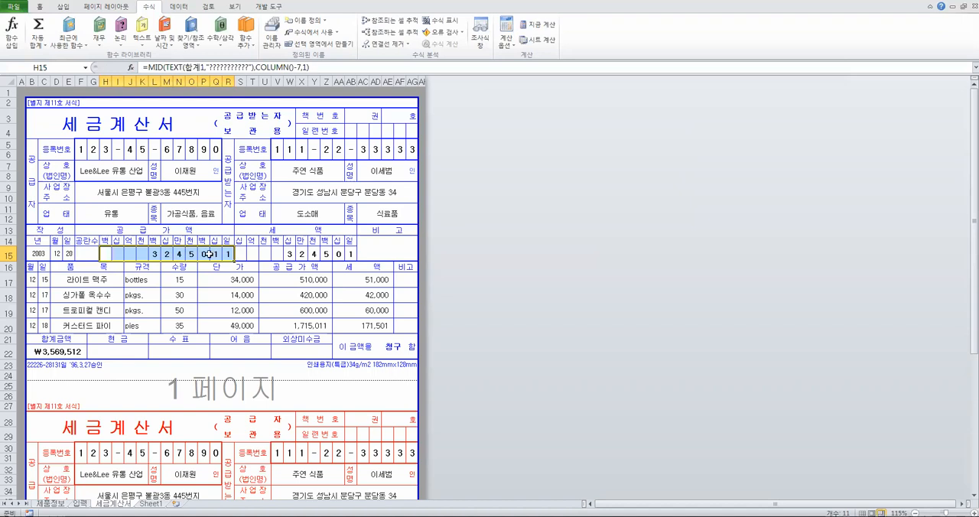
left_click(228, 254)
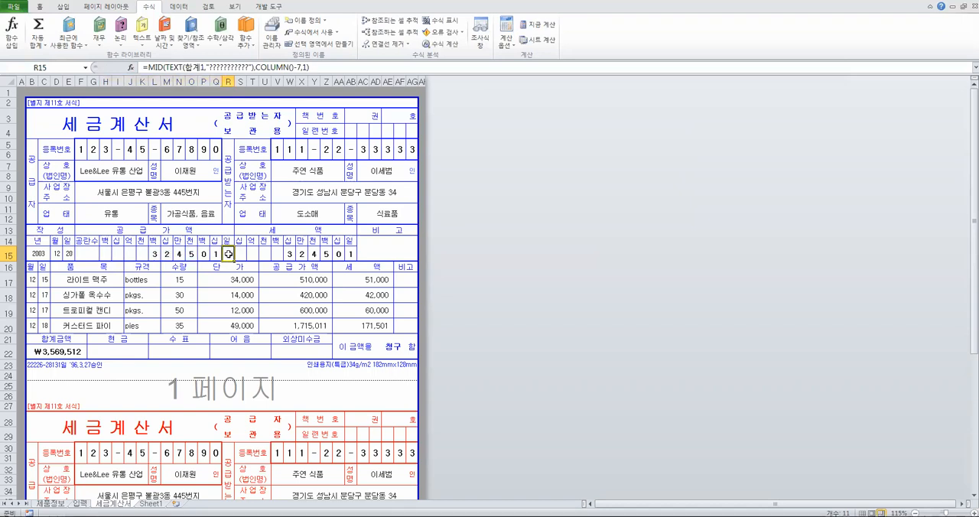
left_click(217, 253)
left_click(205, 254)
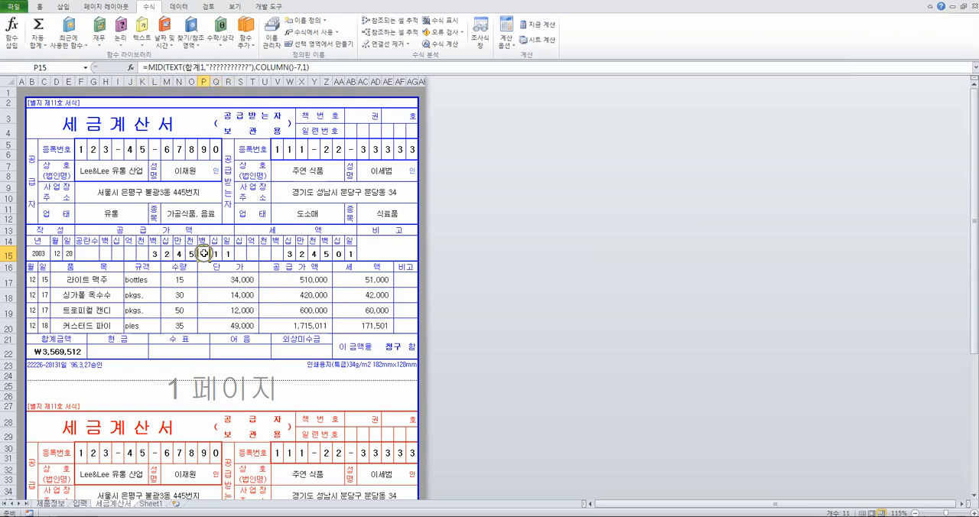
left_click(105, 252)
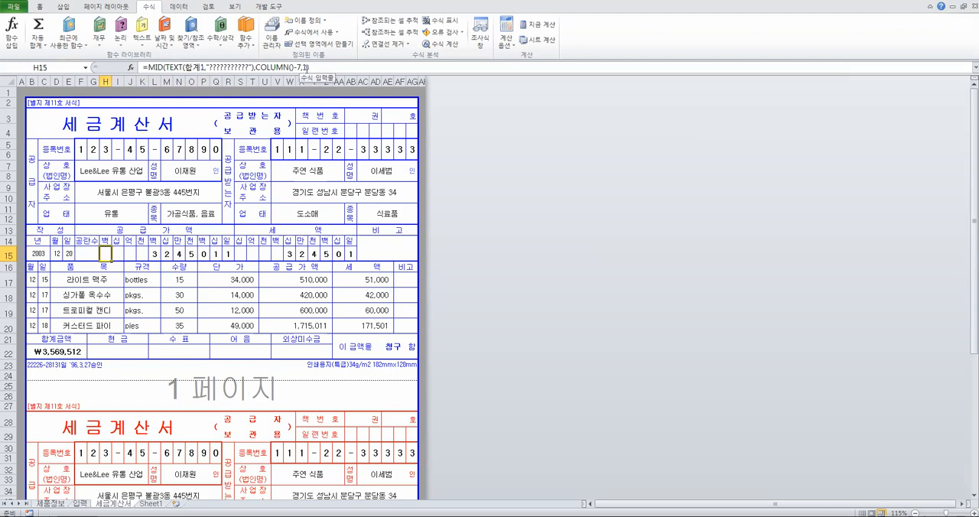
key("Right")
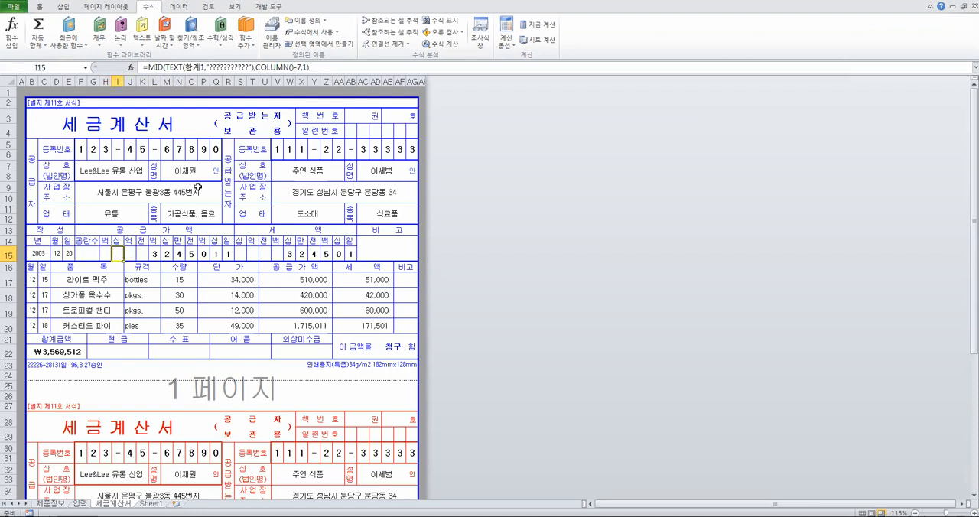
left_click(106, 252)
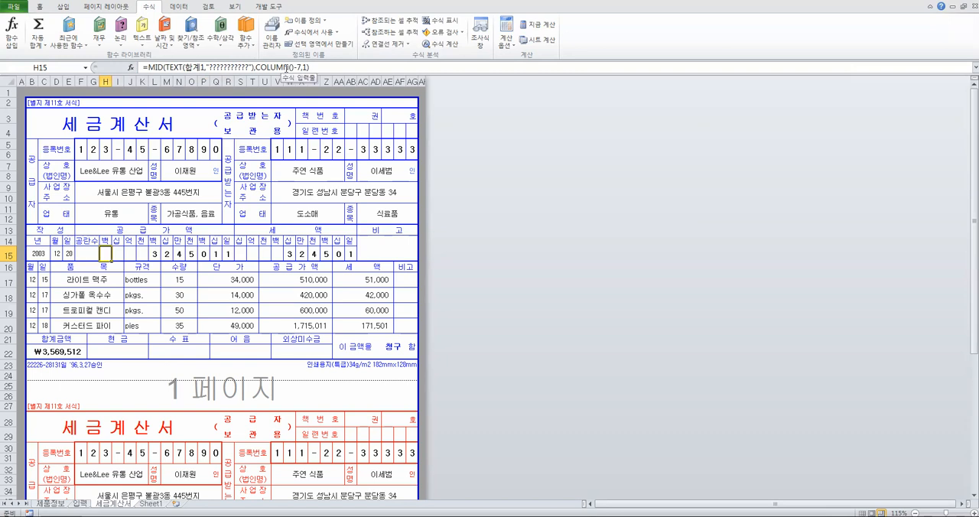
Check the MID function arguments in H15, in particular the start position given by COLUMN()-7
left_click(133, 67)
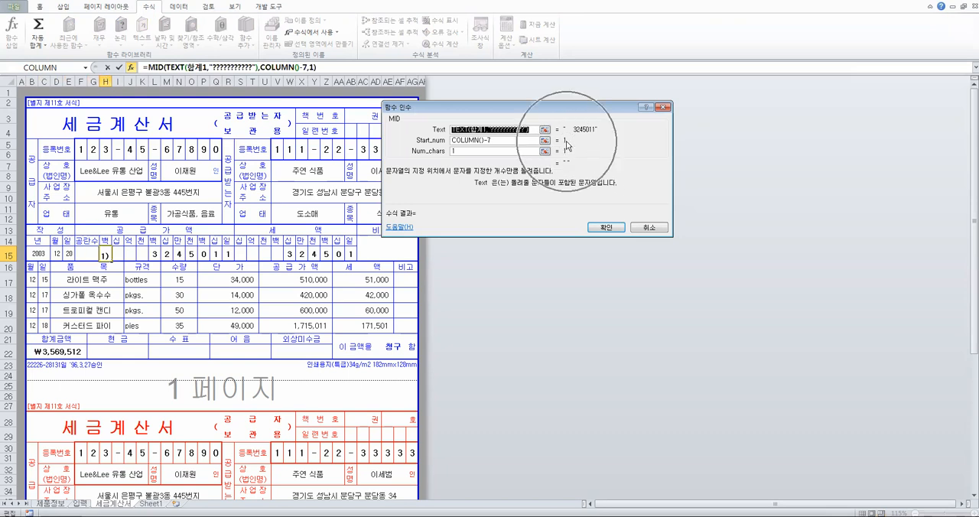
left_click_drag(496, 140, 451, 140)
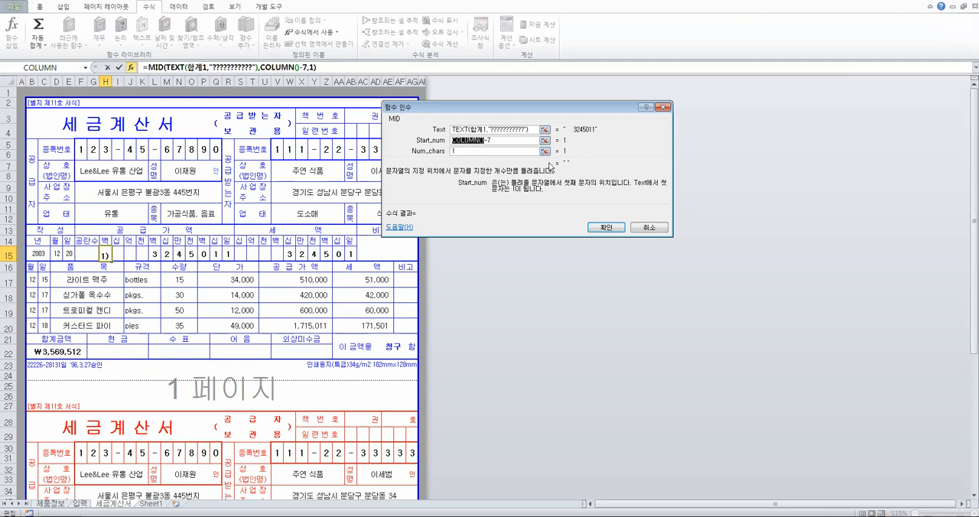
left_click(649, 227)
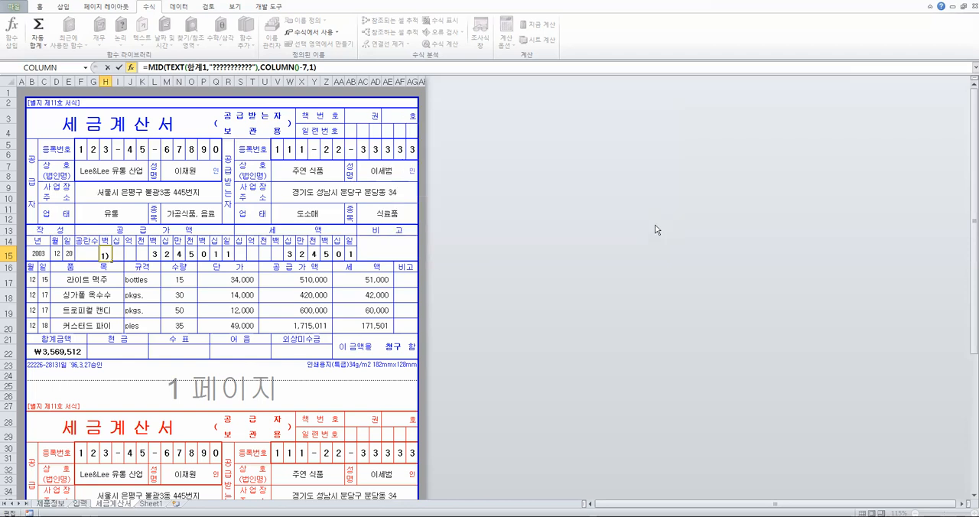
Check the start position in R15's MID function arguments for comparison with the first digit cell
left_click(228, 254)
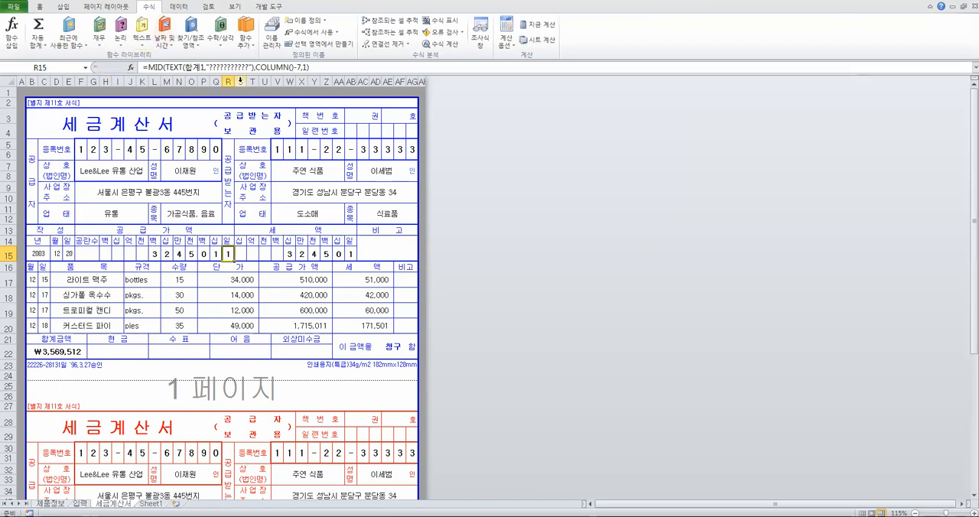
left_click(131, 68)
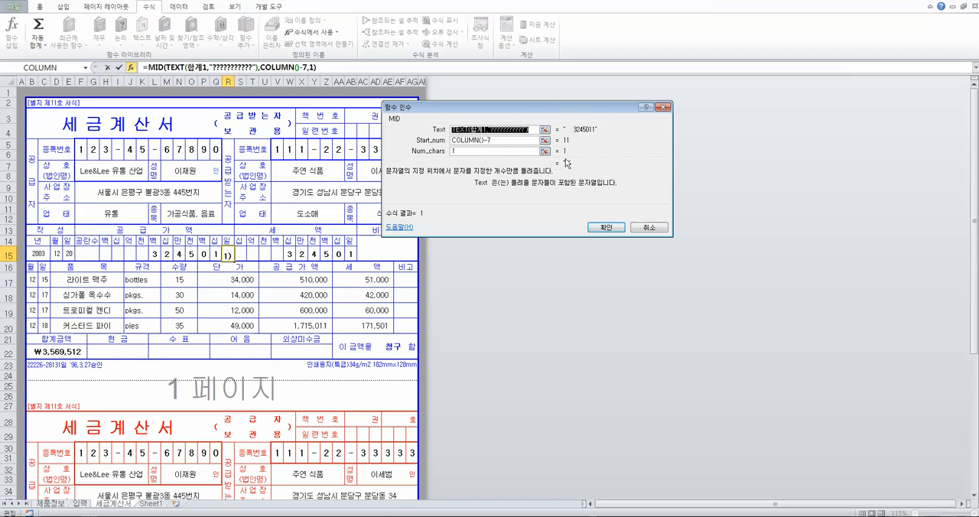
left_click(617, 227)
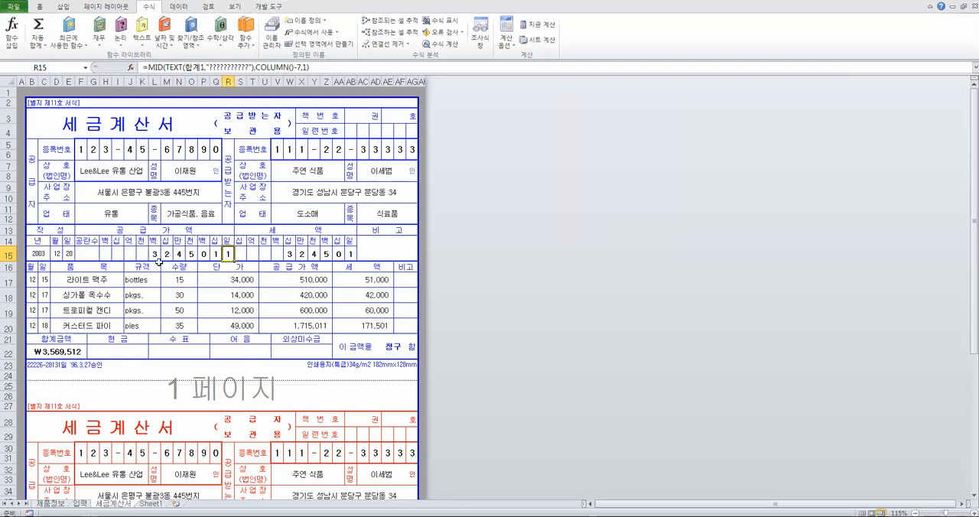
Review the supply amount digit range H15:R15 and inspect the first tax digit formula in S15
left_click_drag(107, 253, 228, 253)
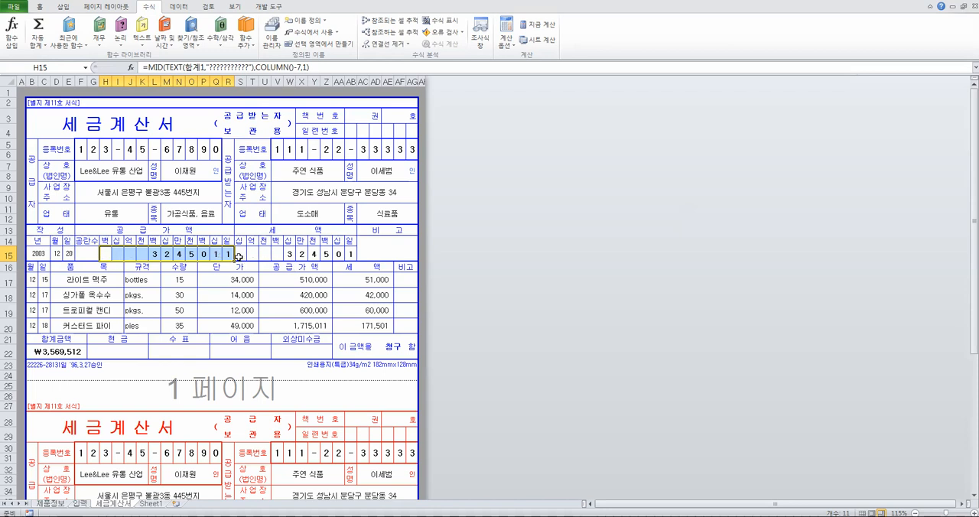
left_click(243, 255)
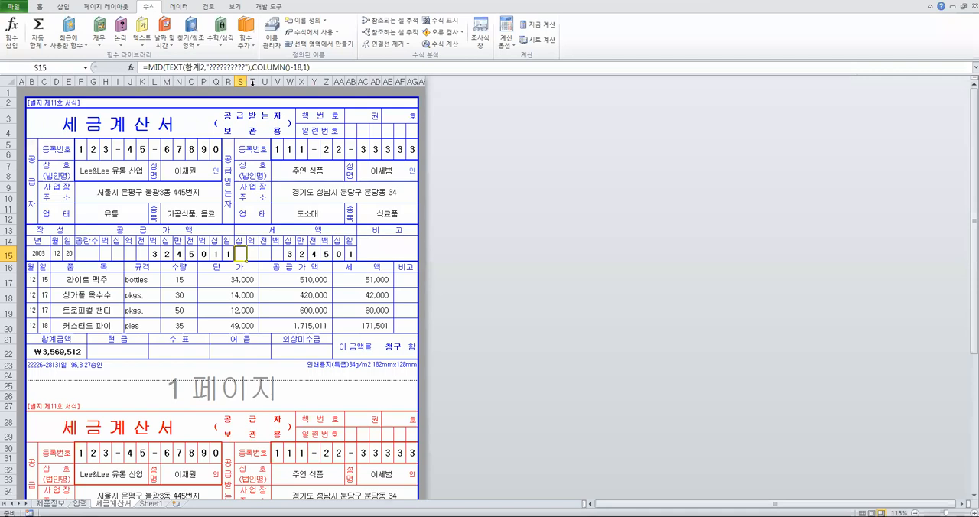
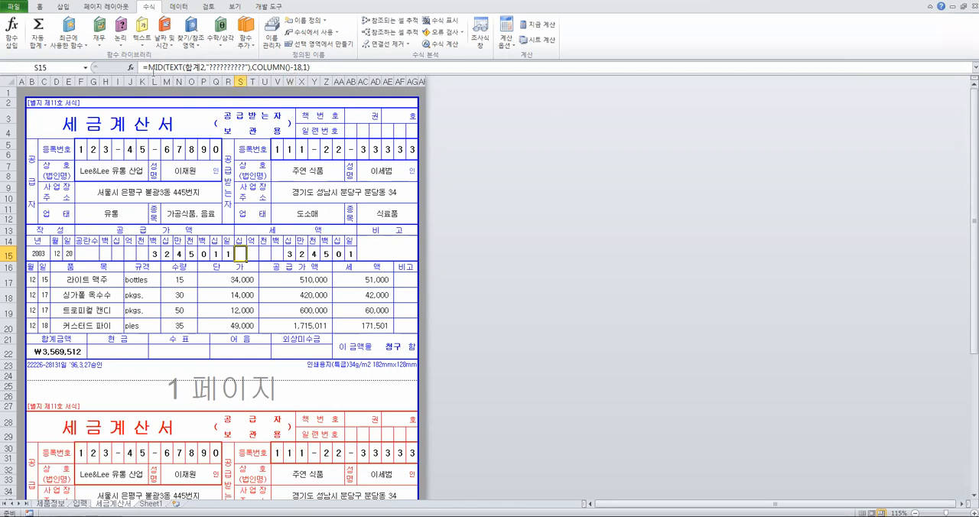
Insert a COLUMN function without a reference in S14 to check the column number, and undo the insertion
left_click(239, 241)
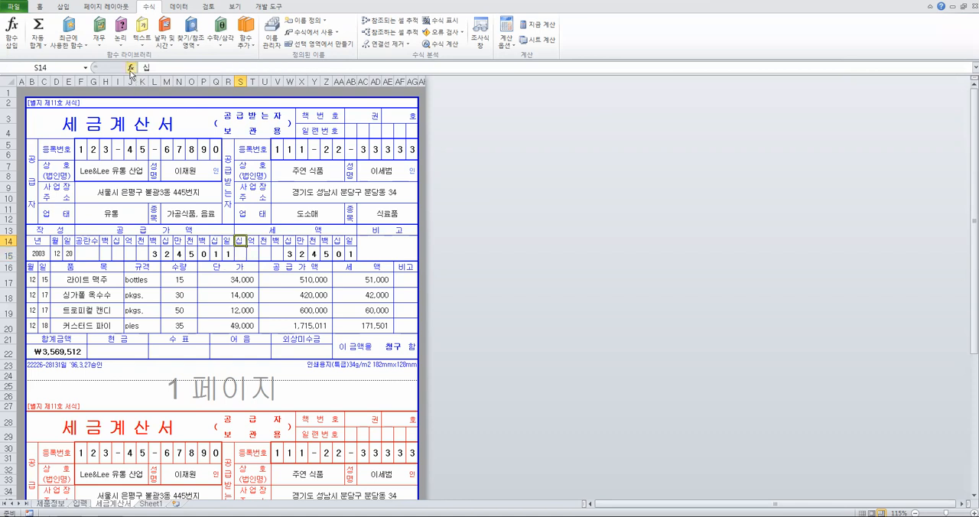
left_click(132, 67)
left_click(492, 128)
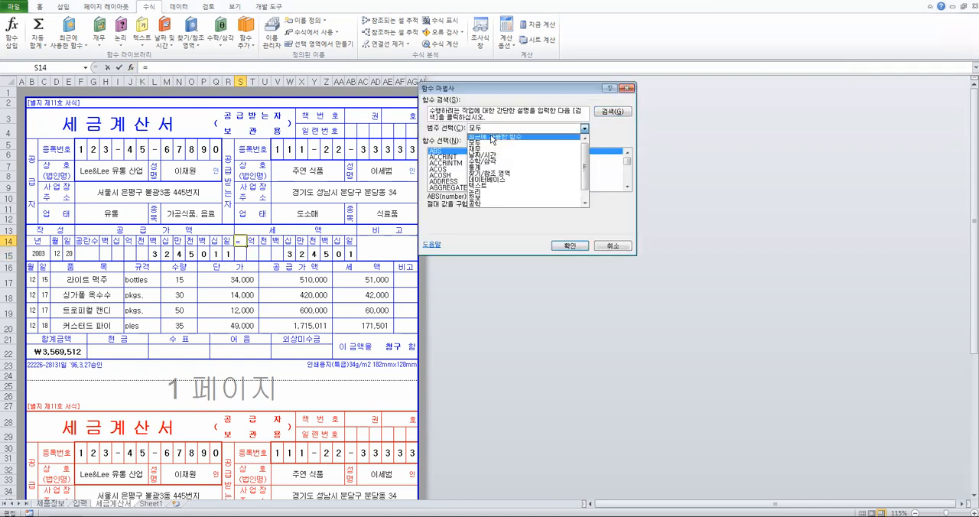
left_click(494, 138)
double_click(454, 155)
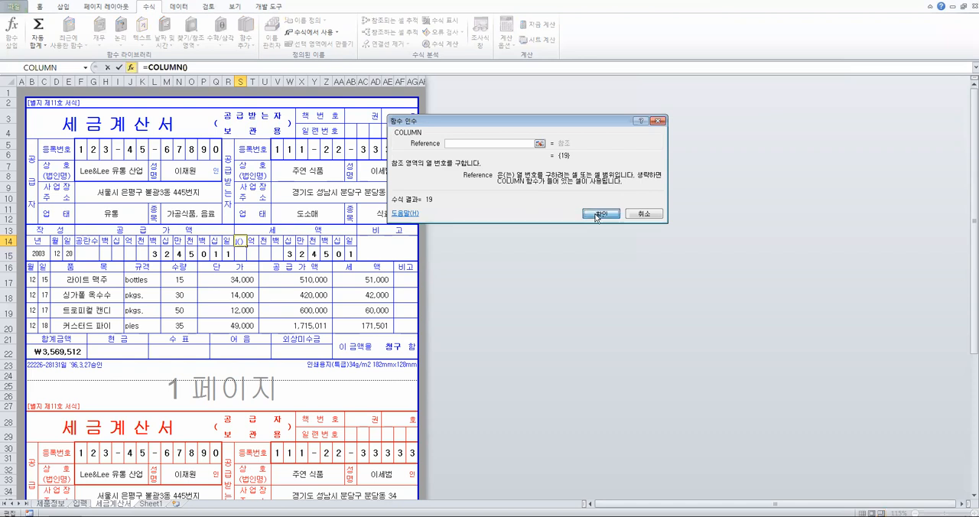
left_click(589, 215)
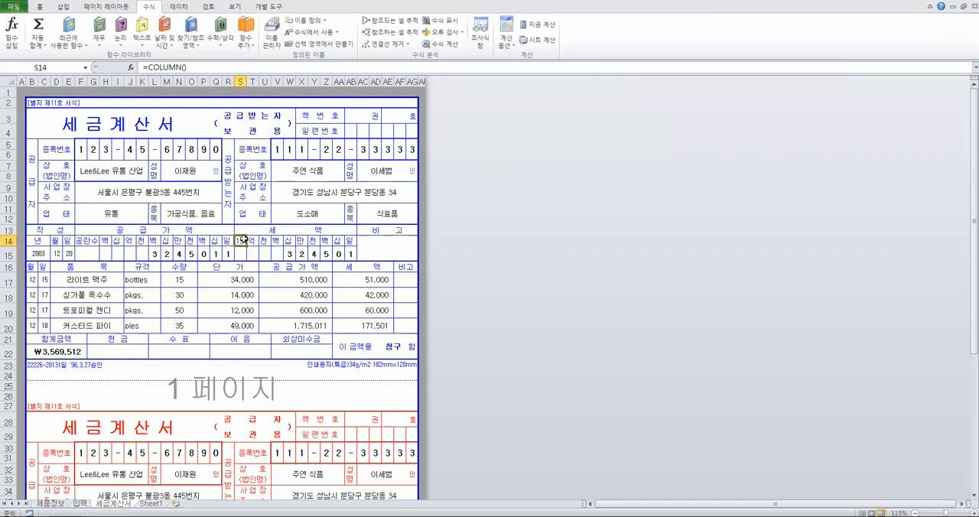
key("ctrl+z")
Compare the blue form with the red copy by checking the cell references in G30, H40 and P40 and the source formula in F5
left_click(268, 252)
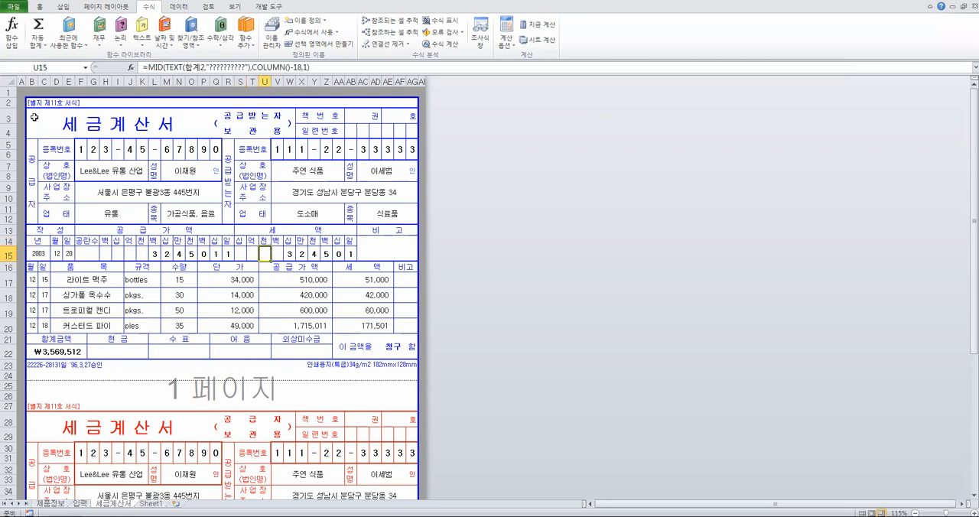
left_click_drag(49, 114, 294, 349)
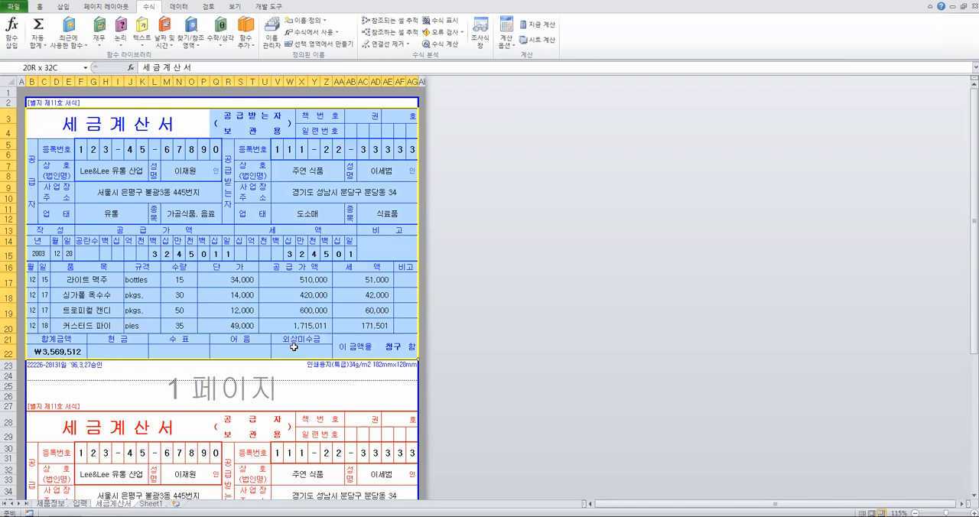
scroll(231, 347, "down", 2)
scroll(112, 277, "down", 3)
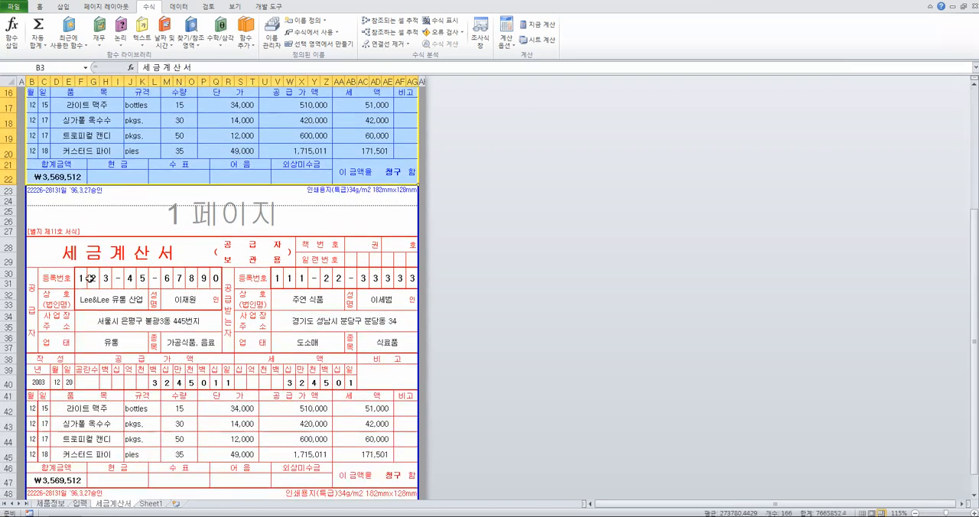
left_click(85, 278)
left_click(91, 279)
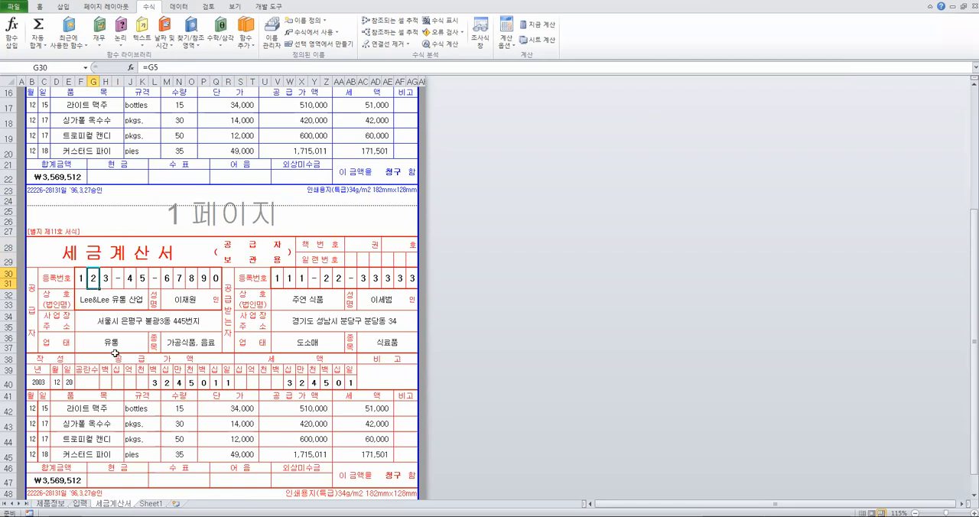
left_click(124, 383)
left_click(105, 382)
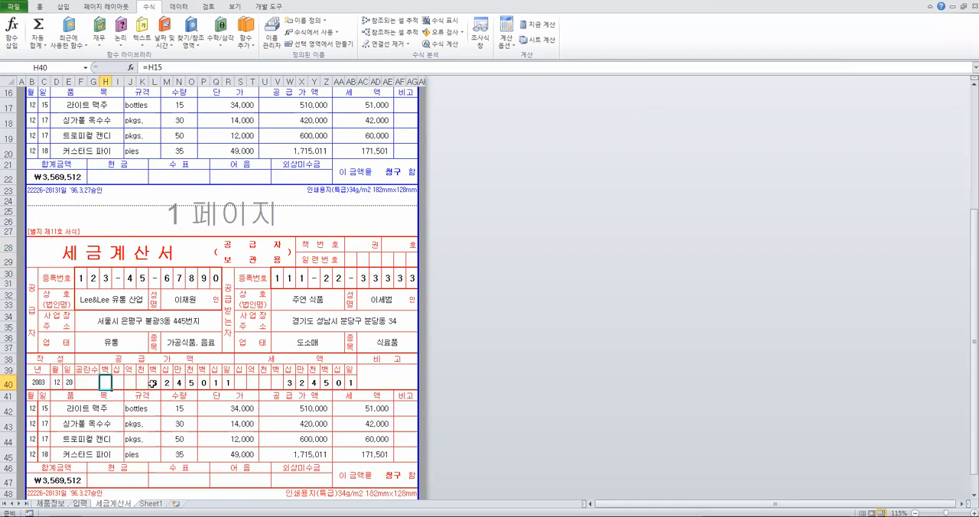
left_click(202, 383)
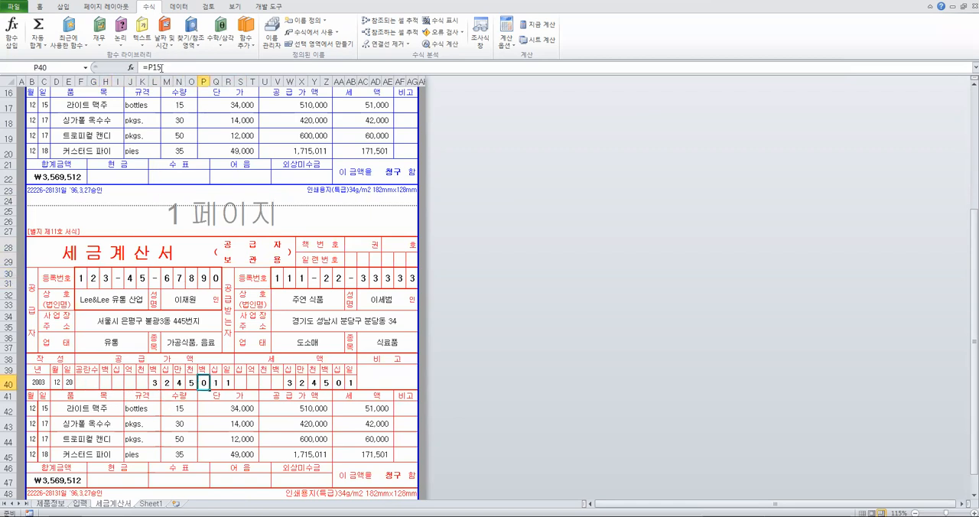
scroll(166, 259, "up", 5)
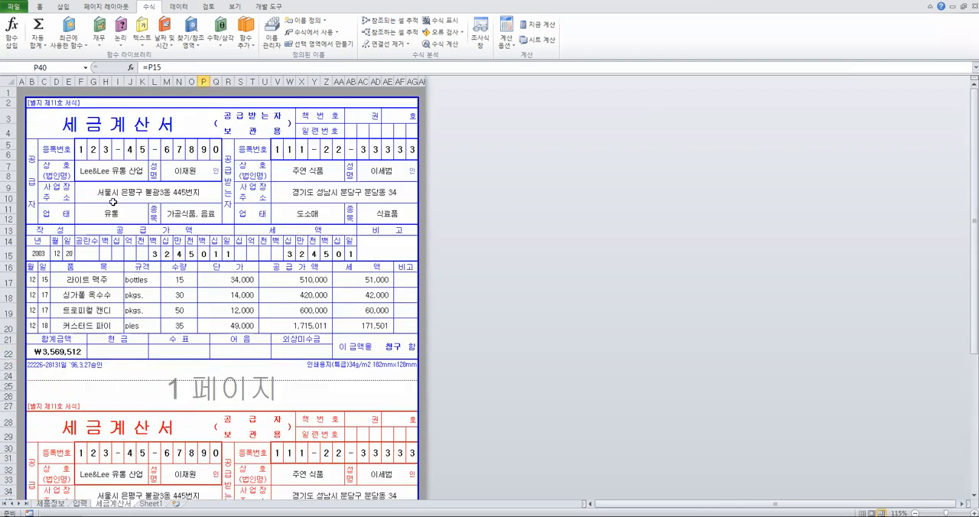
left_click(81, 149)
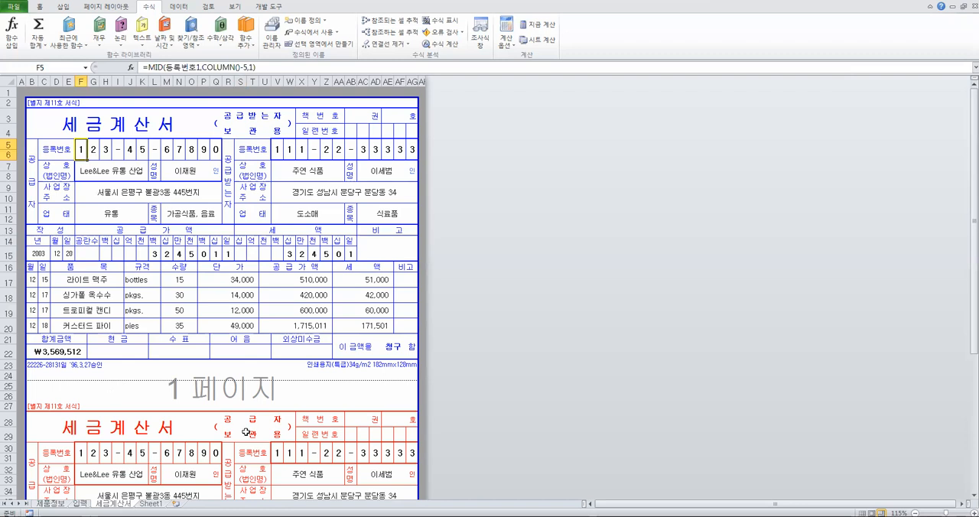
On Sheet1, enter 1 in E7 and fill a number series up to 7 across to K7
left_click(152, 503)
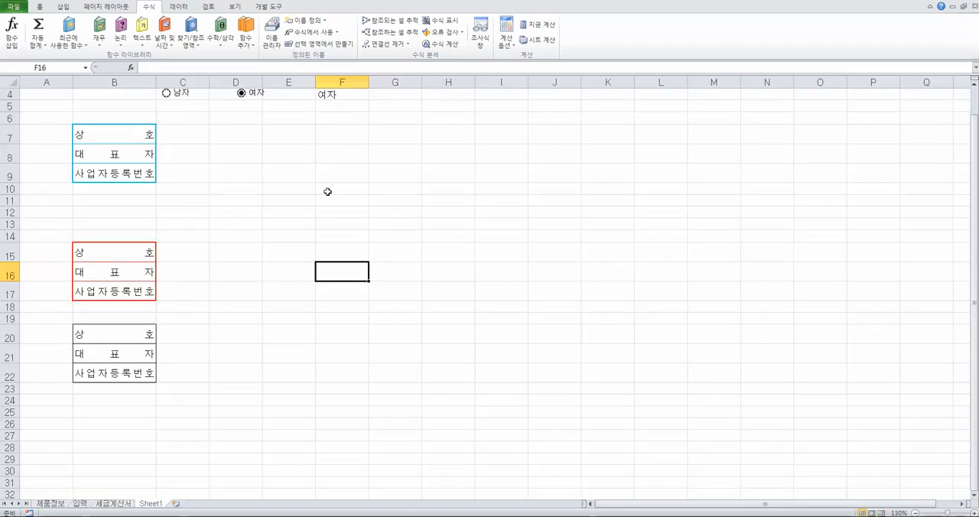
scroll(327, 191, "up", 1)
left_click(271, 173)
type("1")
key("Tab")
left_click(310, 175)
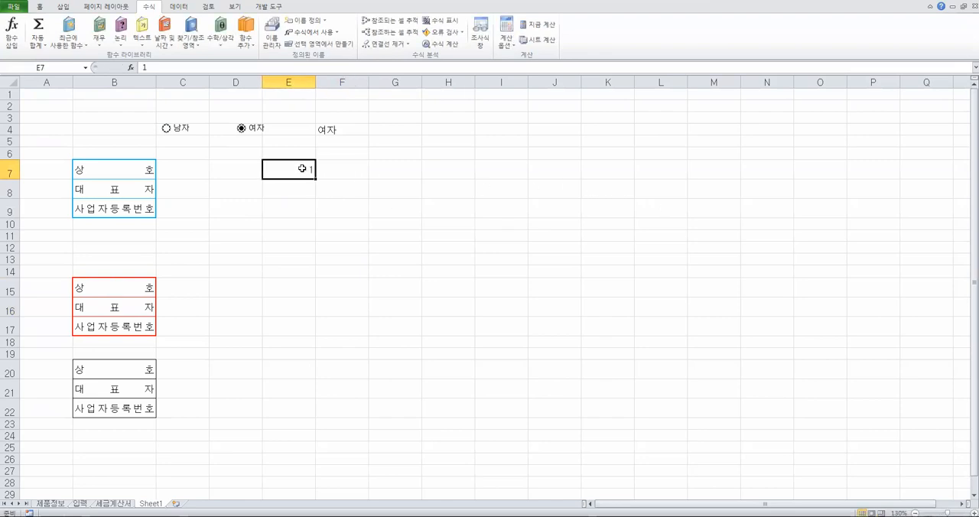
left_click_drag(316, 180, 635, 169)
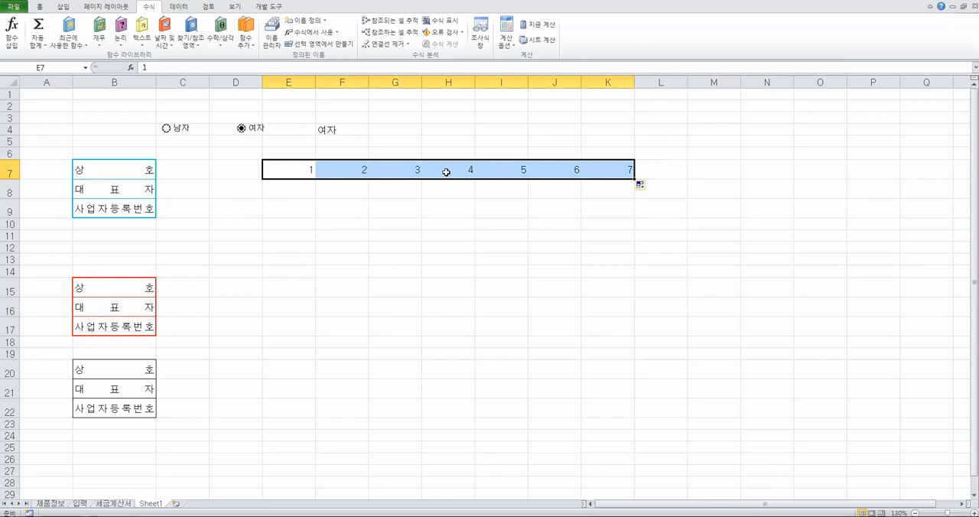
Enter =E7 in E15 and fill the linked formula across to K15
left_click(293, 282)
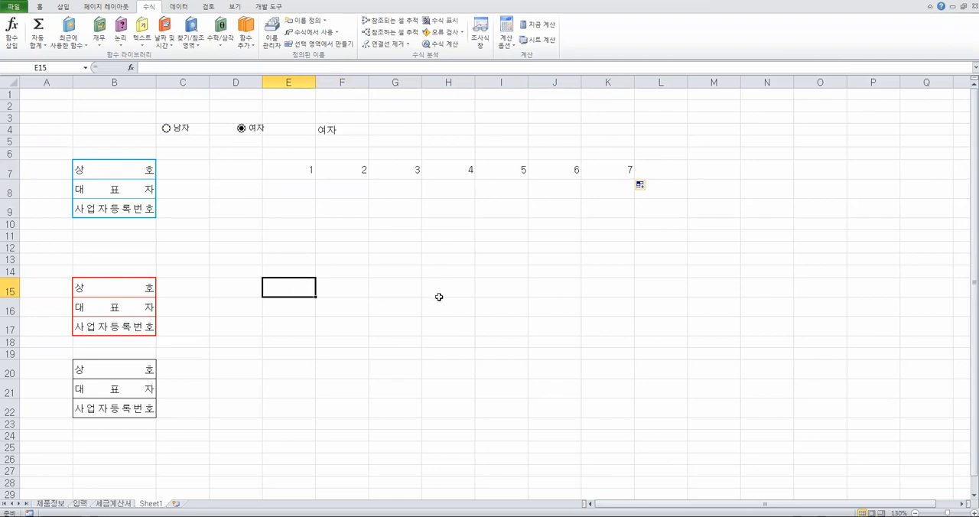
type("=")
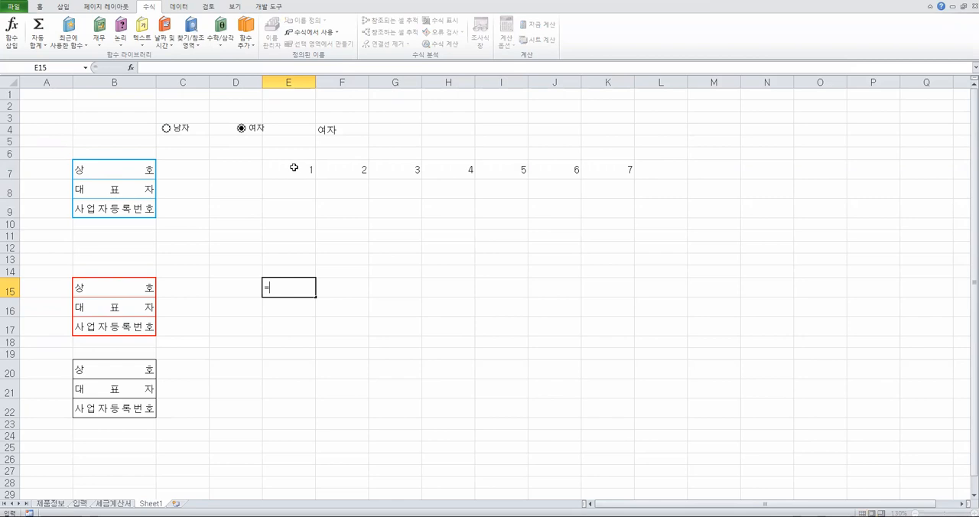
left_click(293, 166)
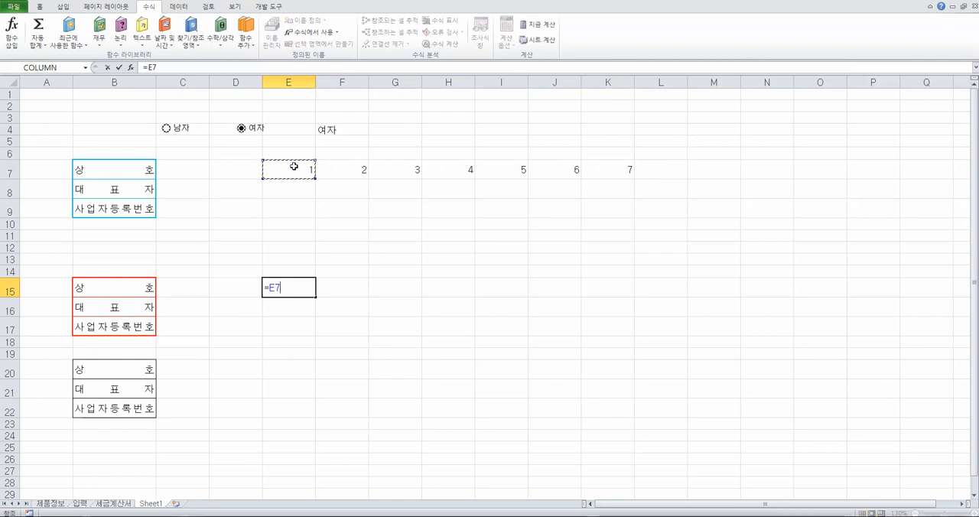
key("Return")
left_click(280, 291)
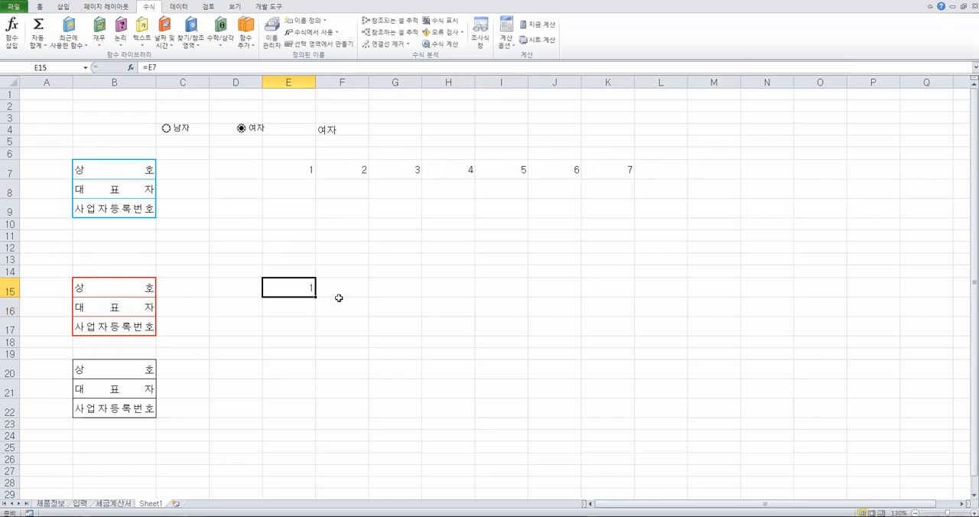
left_click_drag(316, 296, 632, 287)
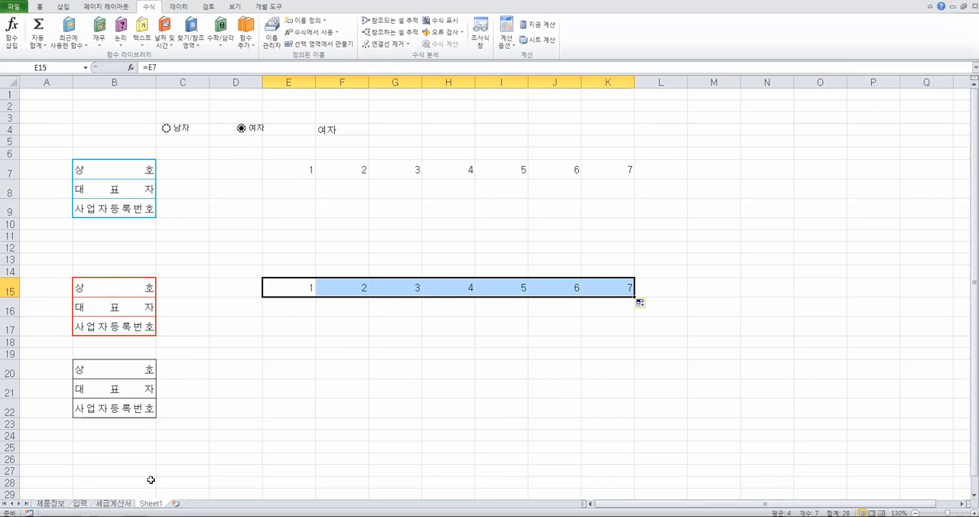
On the 세금계산서 sheet, compare the blue and red forms and check the registration number reference in F30
left_click(120, 504)
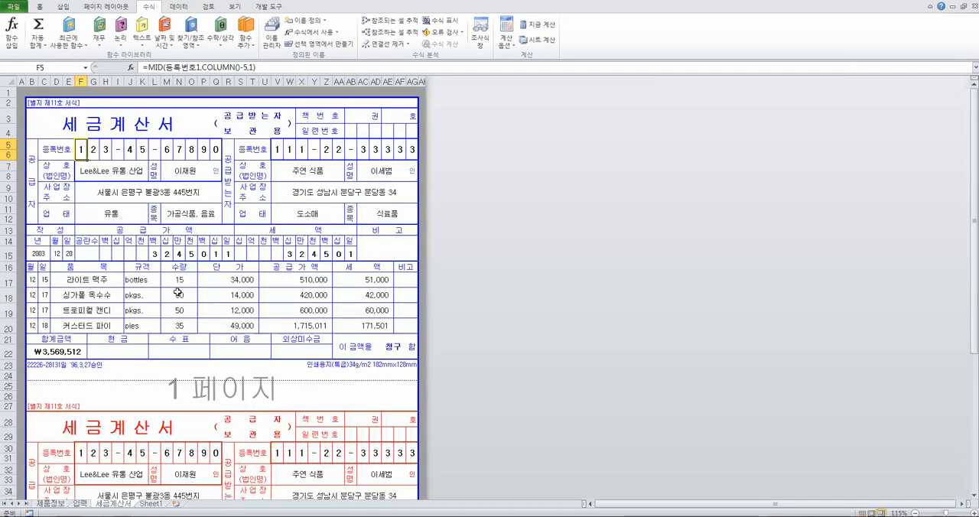
scroll(222, 384, "down", 3)
scroll(222, 384, "down", 3)
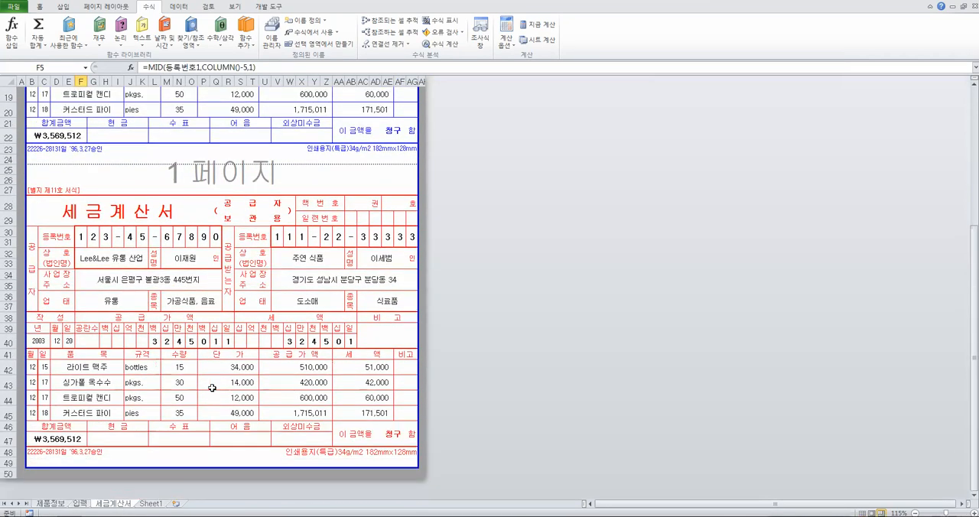
scroll(108, 275, "up", 1)
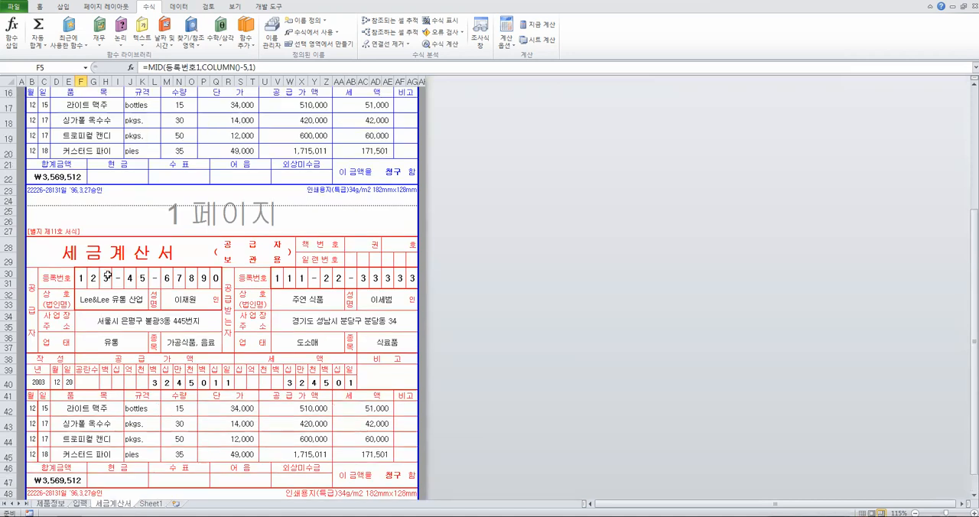
scroll(108, 275, "up", 4)
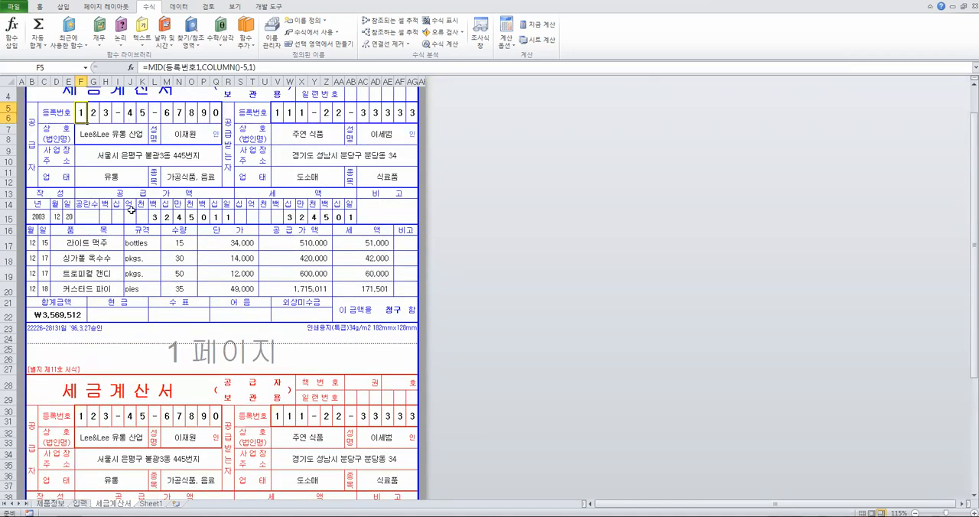
scroll(228, 255, "down", 3)
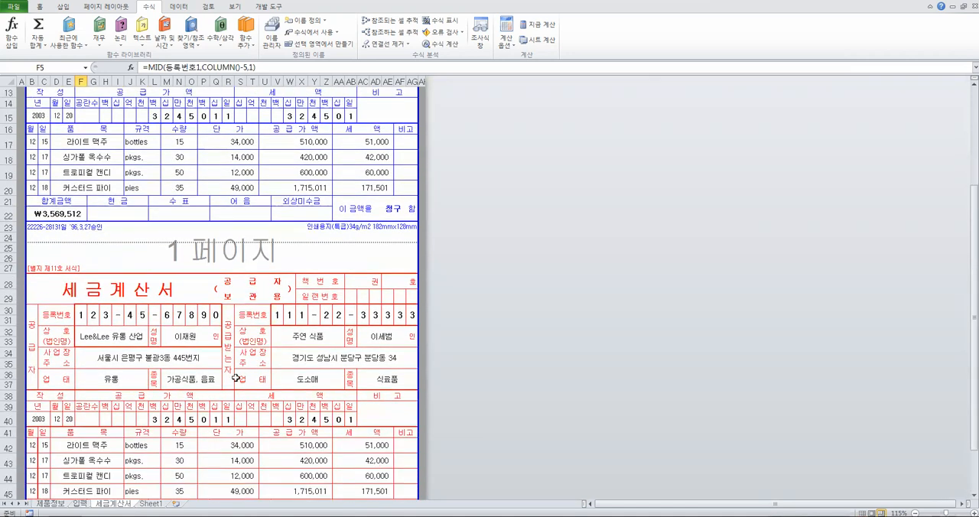
left_click(81, 314)
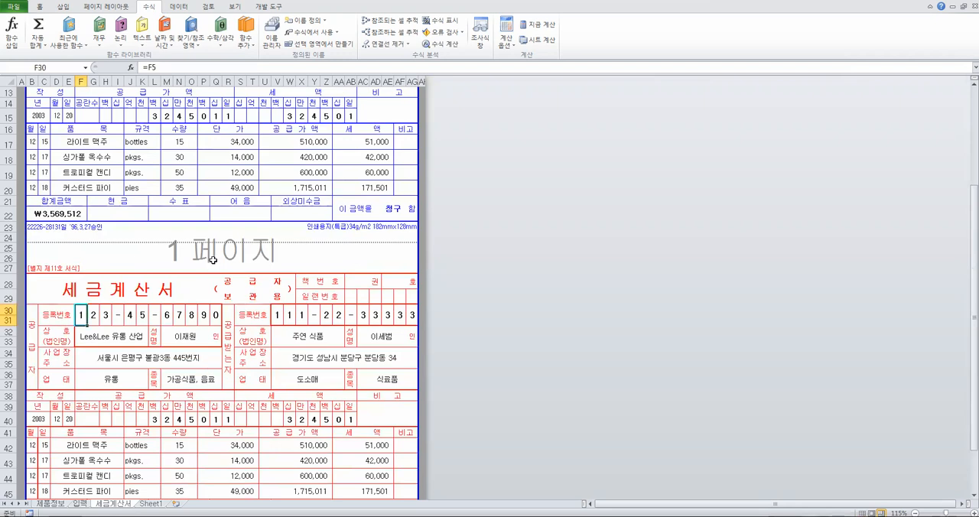
scroll(213, 261, "up", 1)
scroll(214, 260, "up", 3)
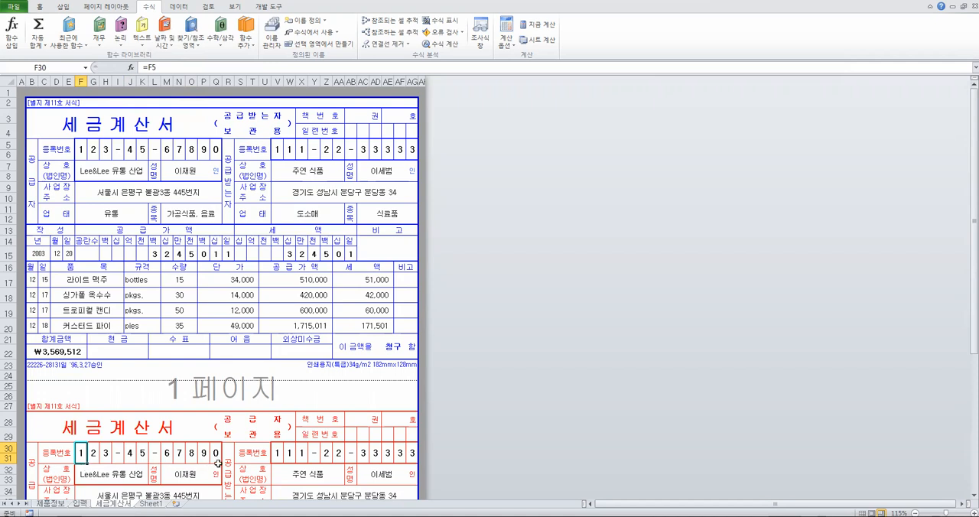
Check the red form's references for the recipient's registration number in V30 and the supplier's company and representative in F32 and M32
left_click(276, 453)
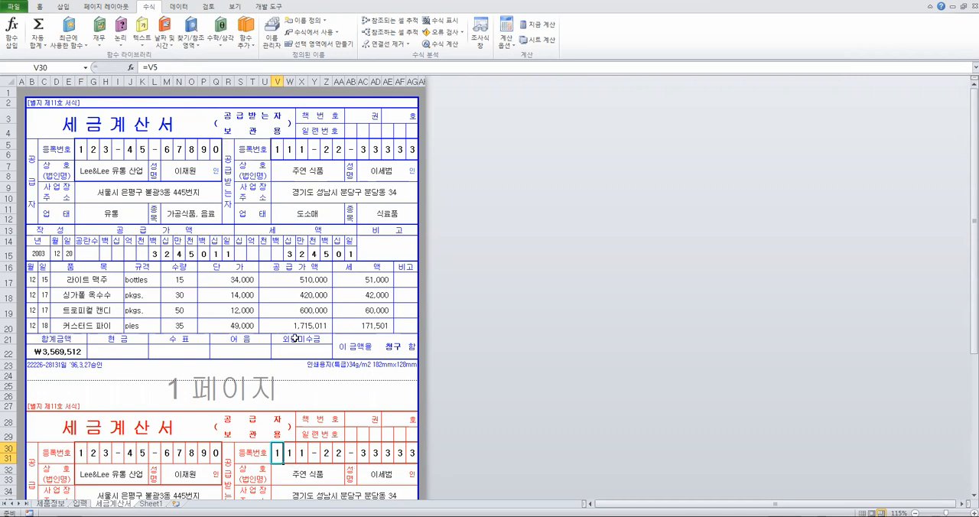
scroll(295, 338, "down", 3)
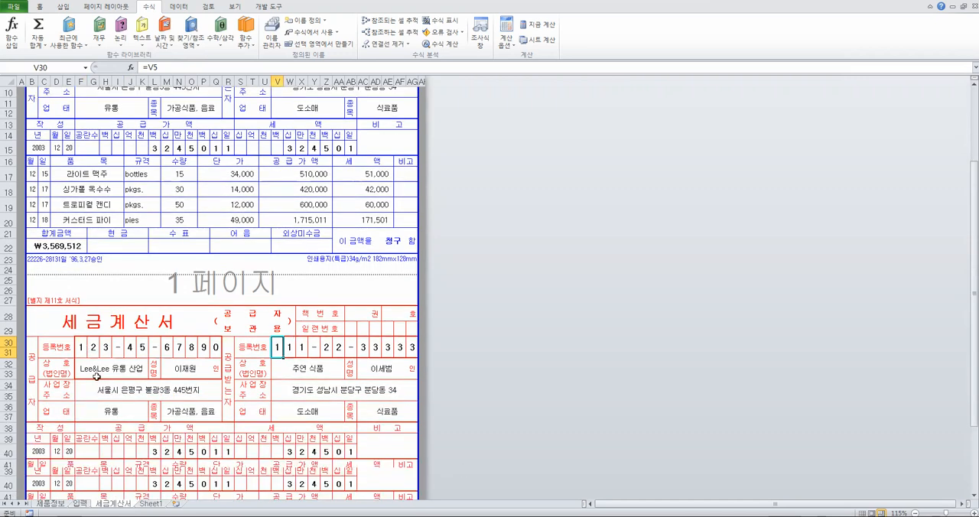
left_click(110, 368)
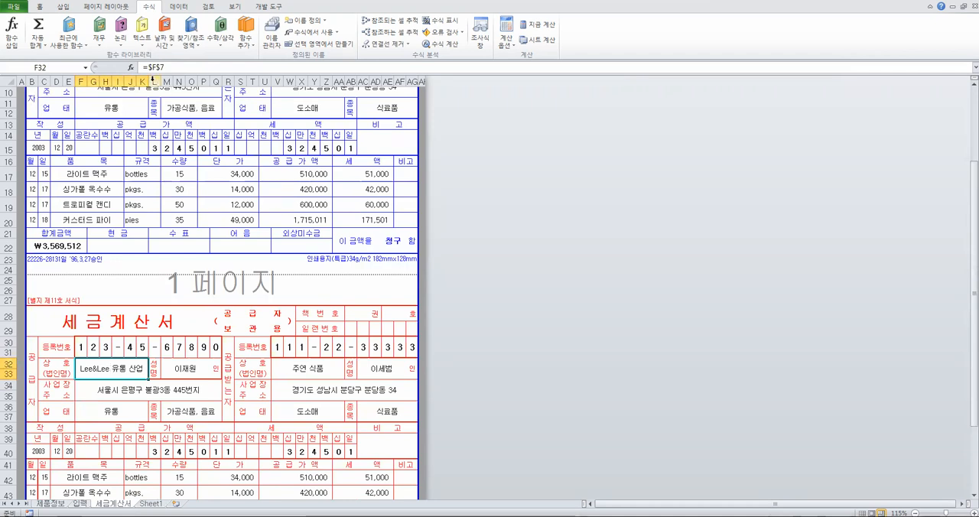
left_click(184, 368)
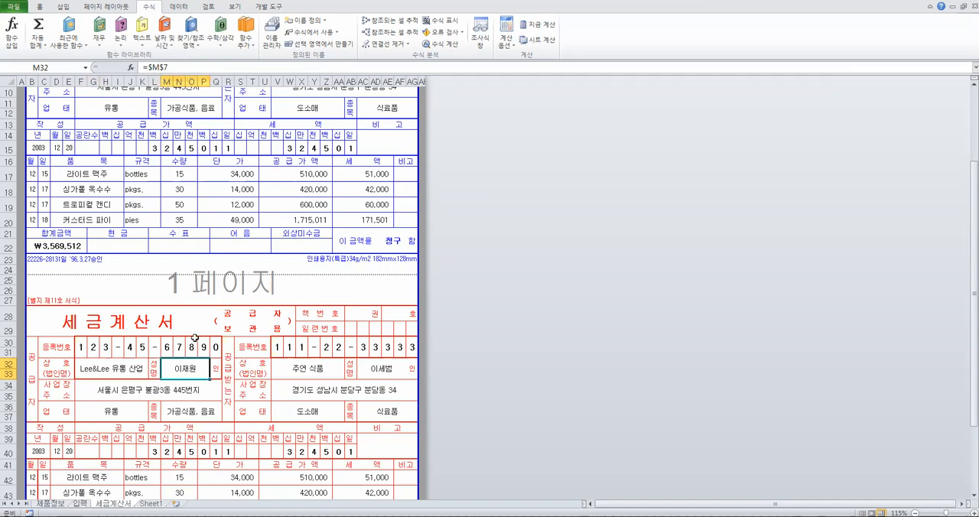
scroll(195, 337, "up", 1)
scroll(218, 369, "up", 2)
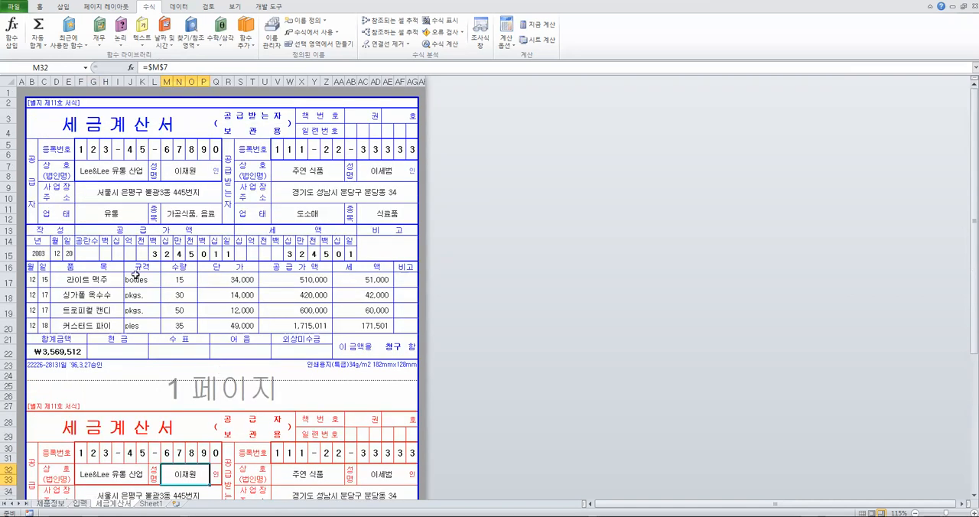
Review the blue form's data area from F5 down to the totals, and go to the 입력 sheet holding its source data
left_click_drag(81, 150, 343, 333)
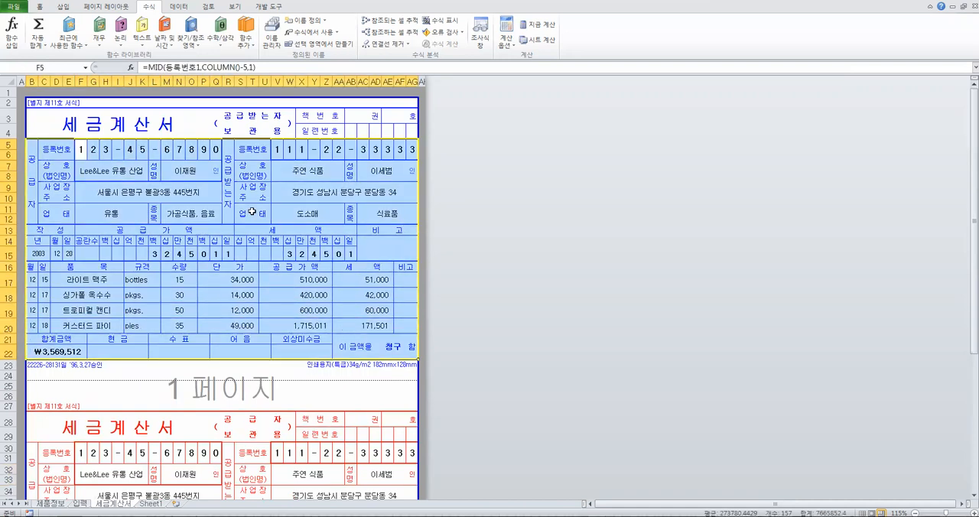
left_click(228, 178)
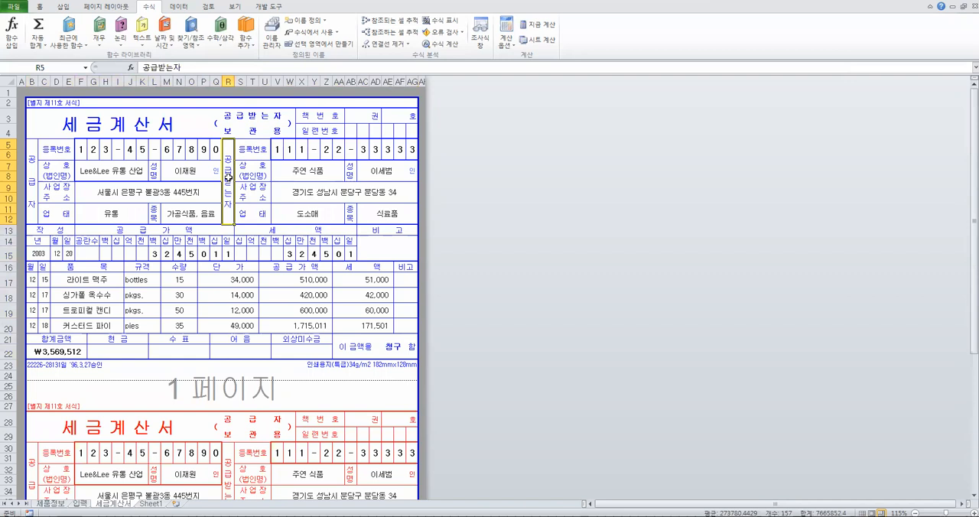
left_click(80, 504)
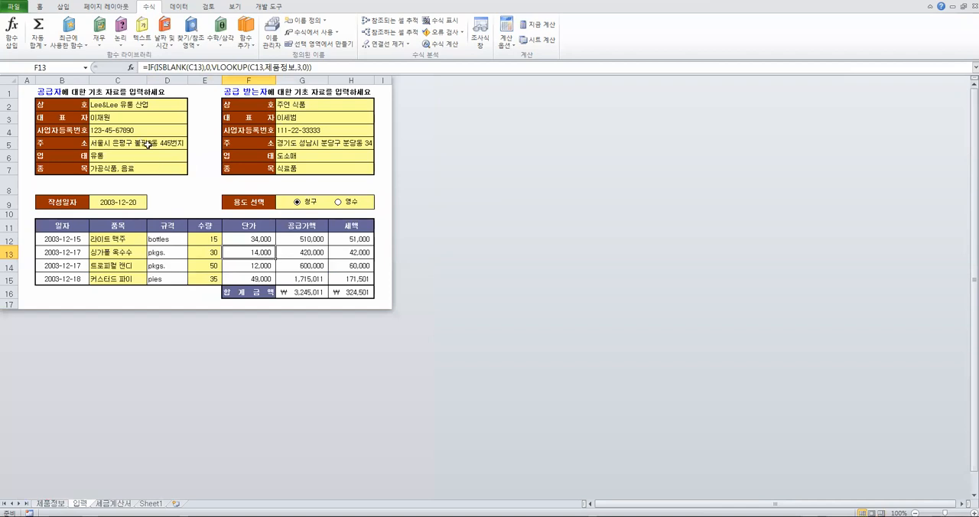
Replace the supplier's business registration number in C4 of the 입력 sheet with a new number
left_click(121, 131)
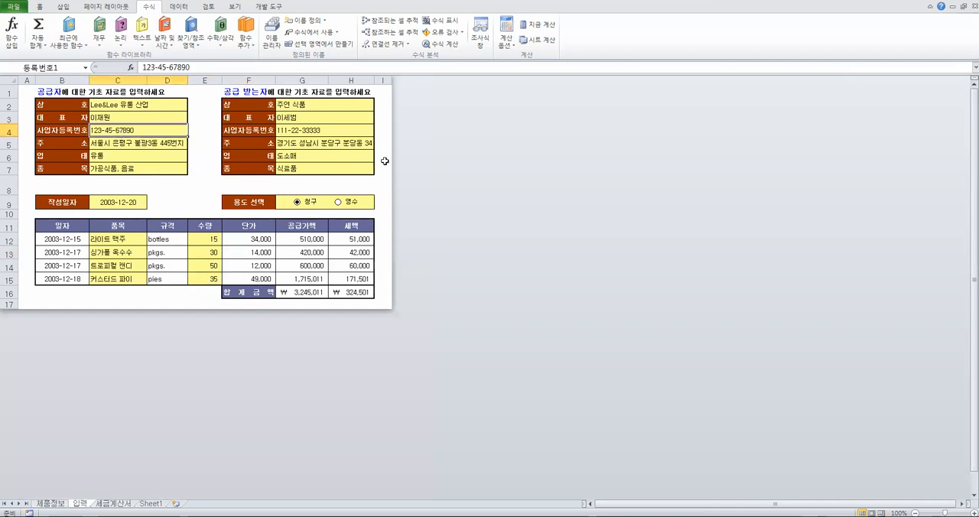
type("00")
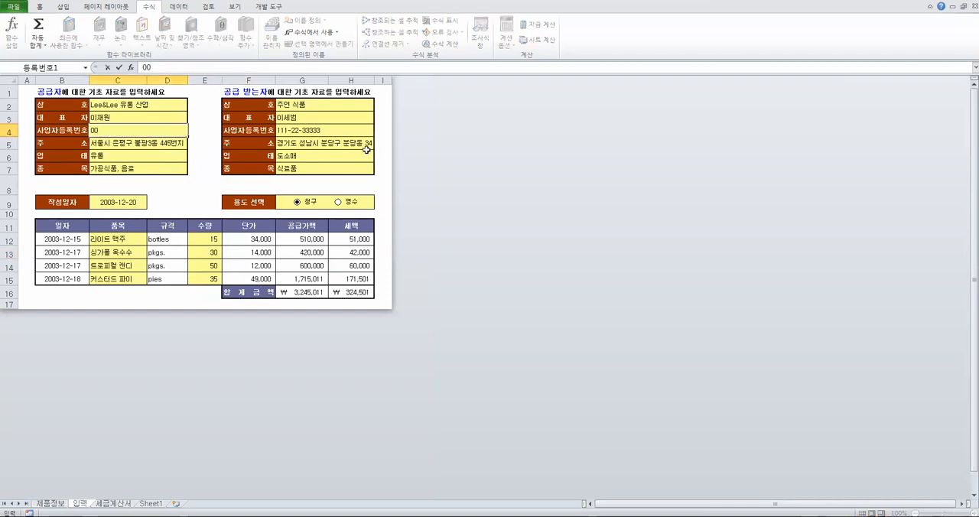
type("1212121")
key("Return")
On the 세금계산서 sheet, check the supplier's registration number in both the blue and the red form
left_click(113, 504)
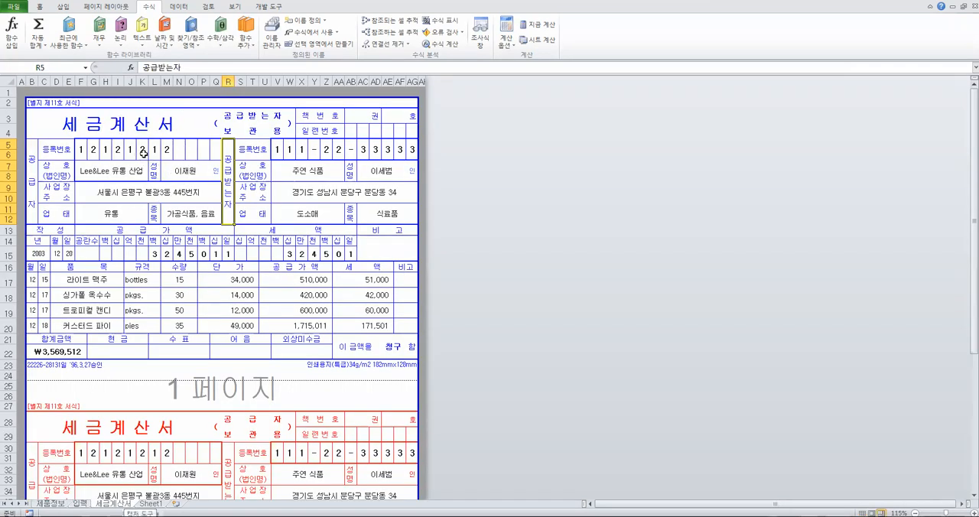
scroll(156, 209, "down", 3)
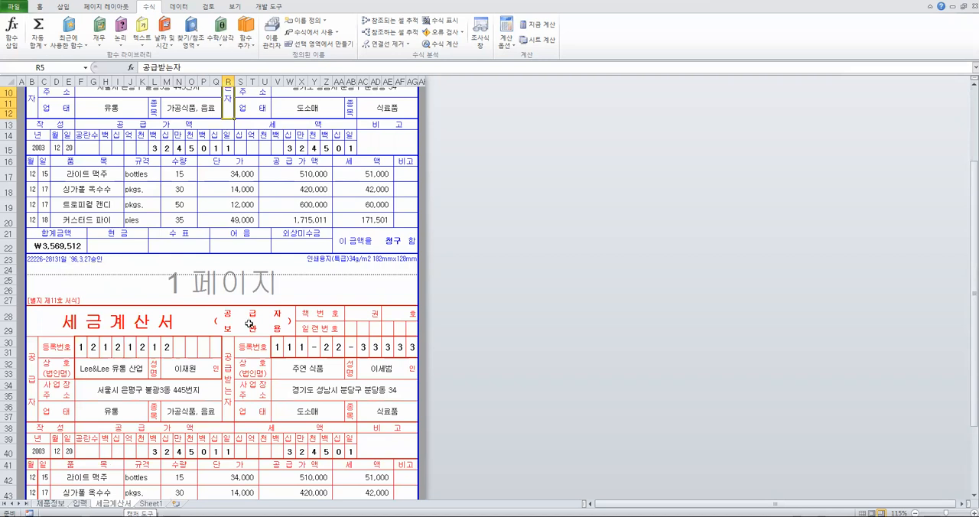
scroll(149, 233, "up", 3)
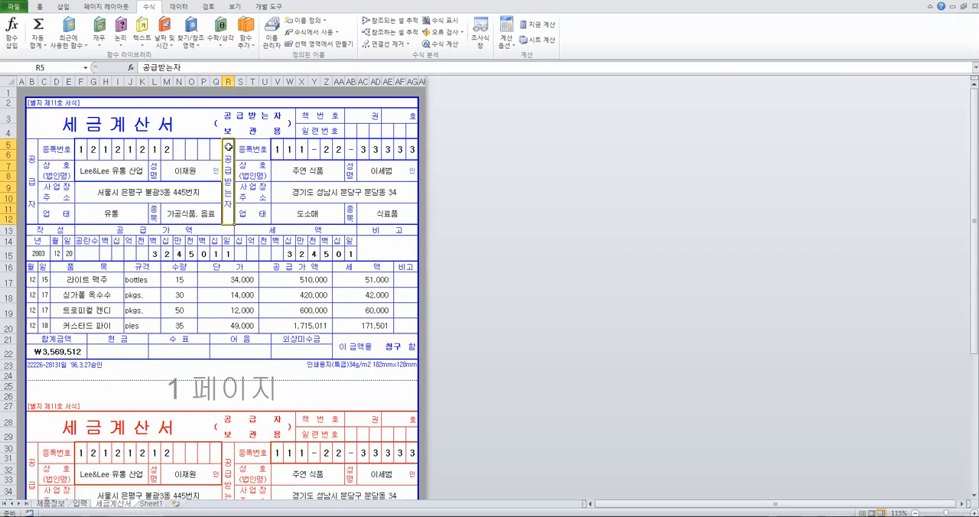
On the 입력 sheet, choose 트로피컬 캔디 as the item in C12
left_click(80, 503)
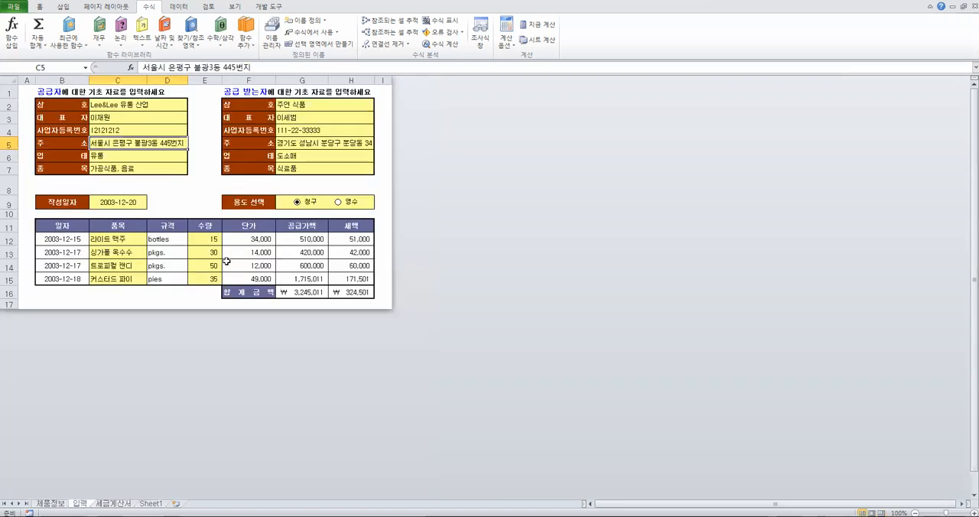
left_click(137, 243)
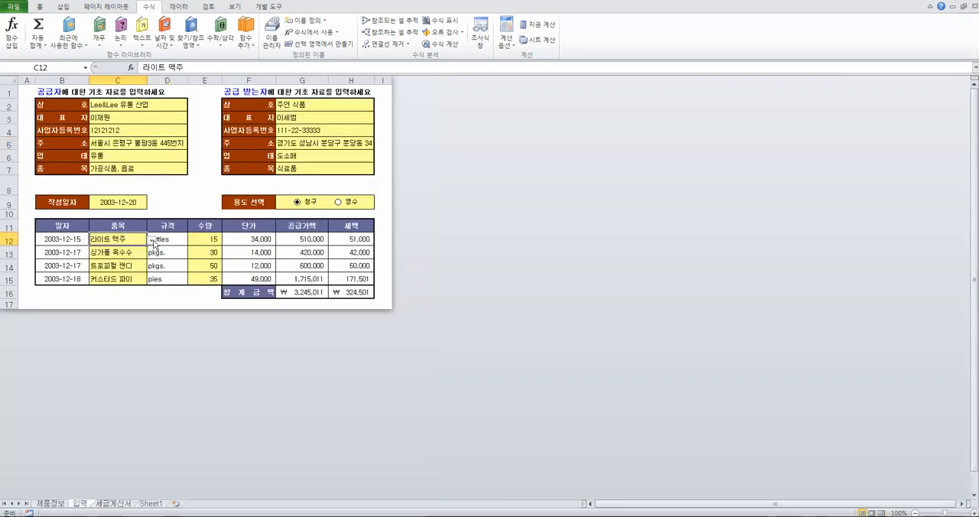
left_click(152, 241)
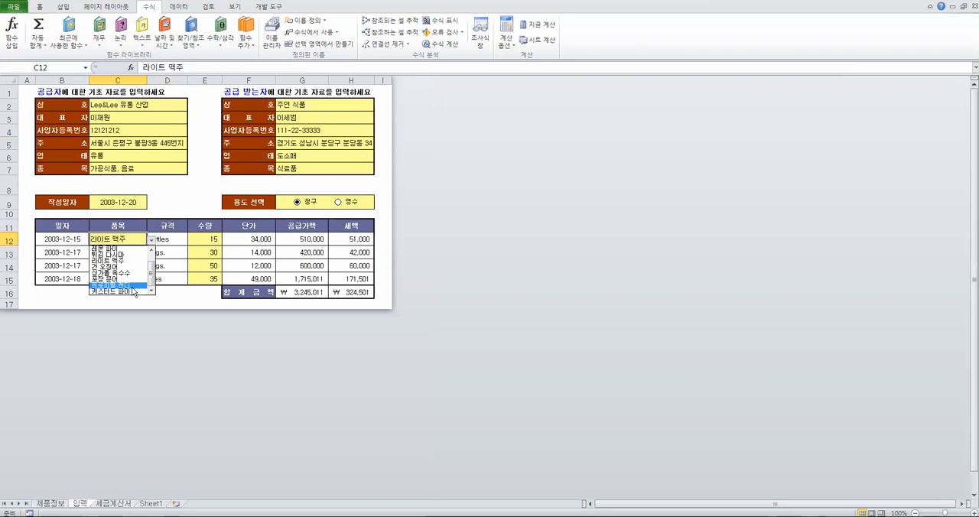
left_click(123, 285)
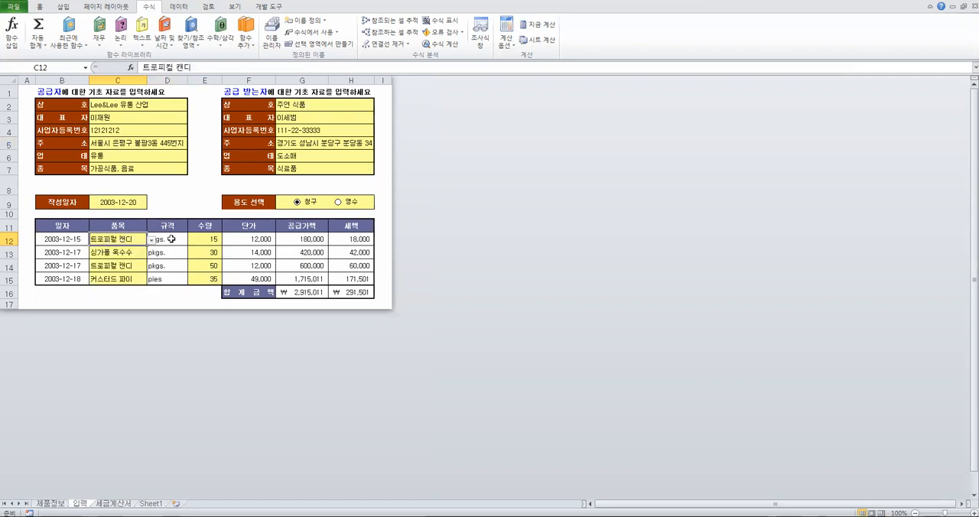
Set the first item's quantity in E12 to 100 and choose 영수 as the invoice purpose
left_click(194, 245)
type("100")
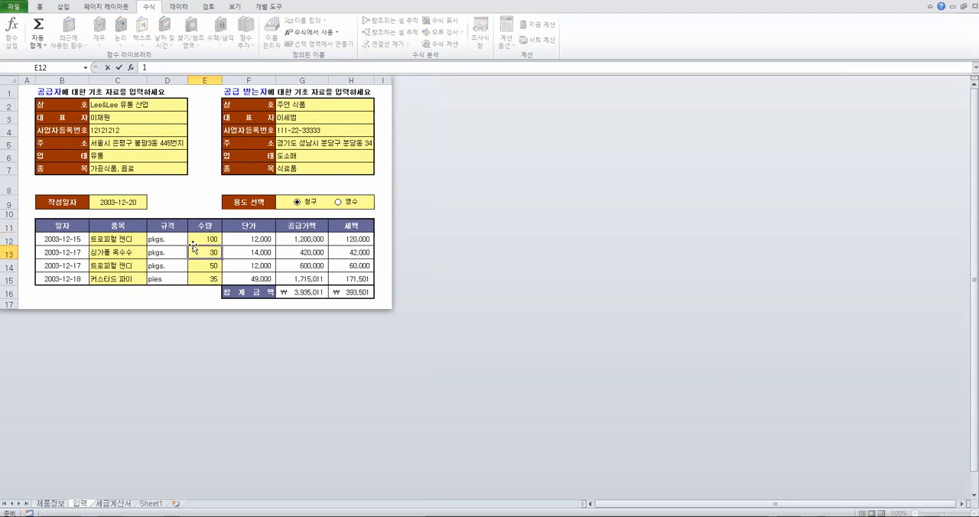
key("Return")
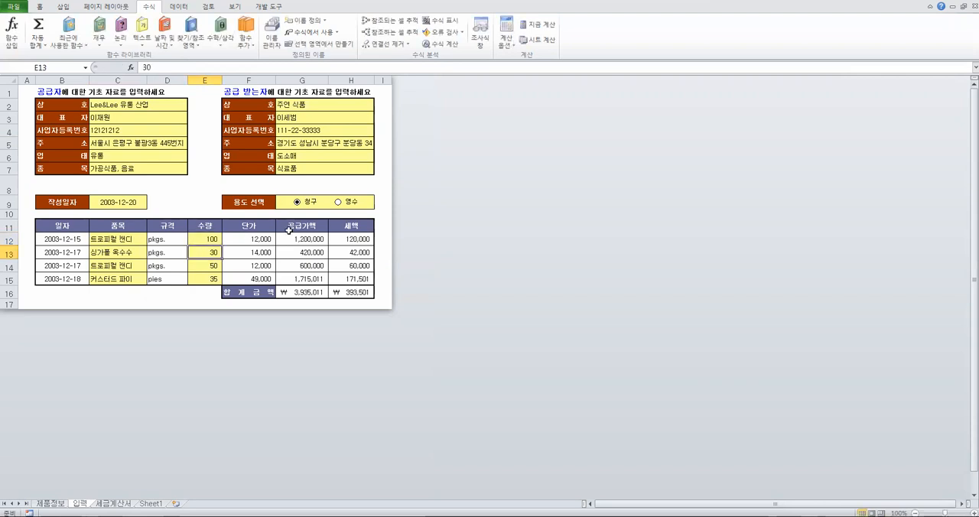
left_click(337, 203)
On the 세금계산서 sheet, review the blue form's item rows, supply amounts and recipient company against the changed input
left_click(121, 503)
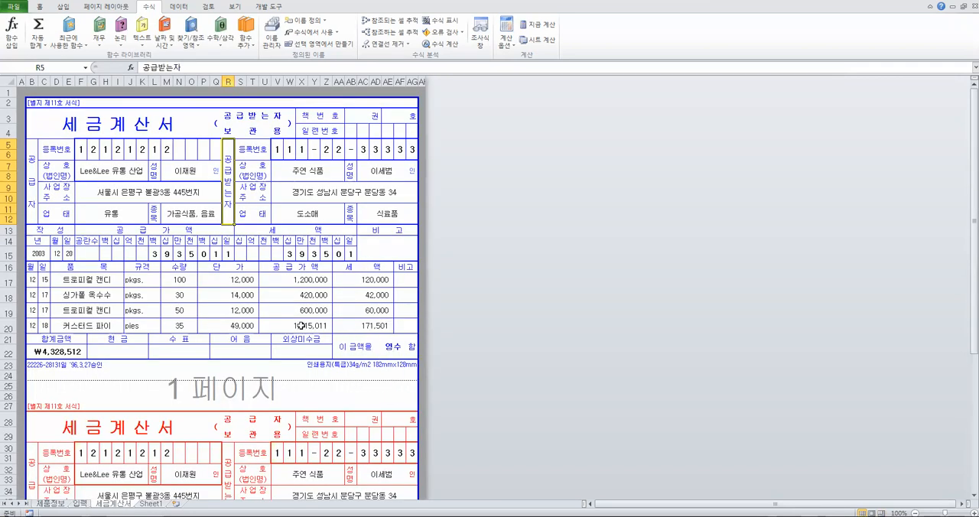
left_click_drag(105, 282, 322, 277)
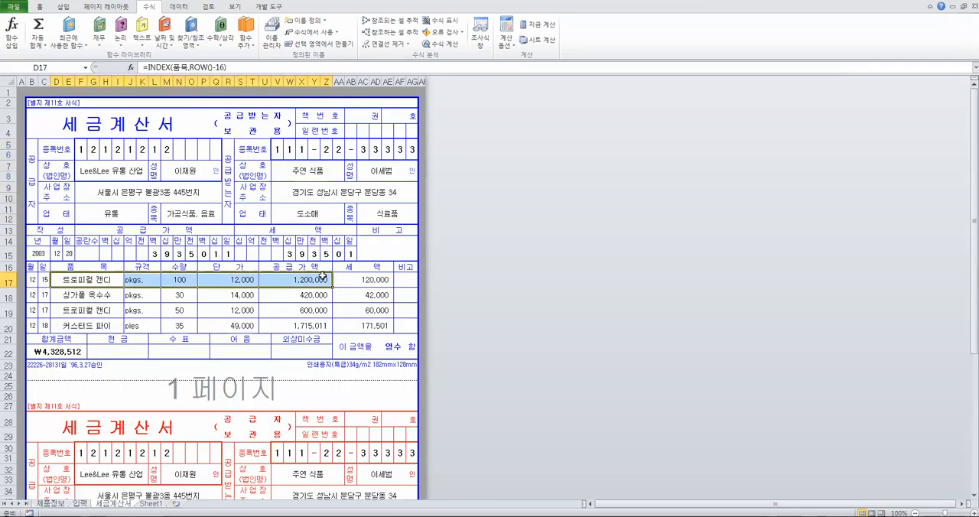
left_click(310, 325)
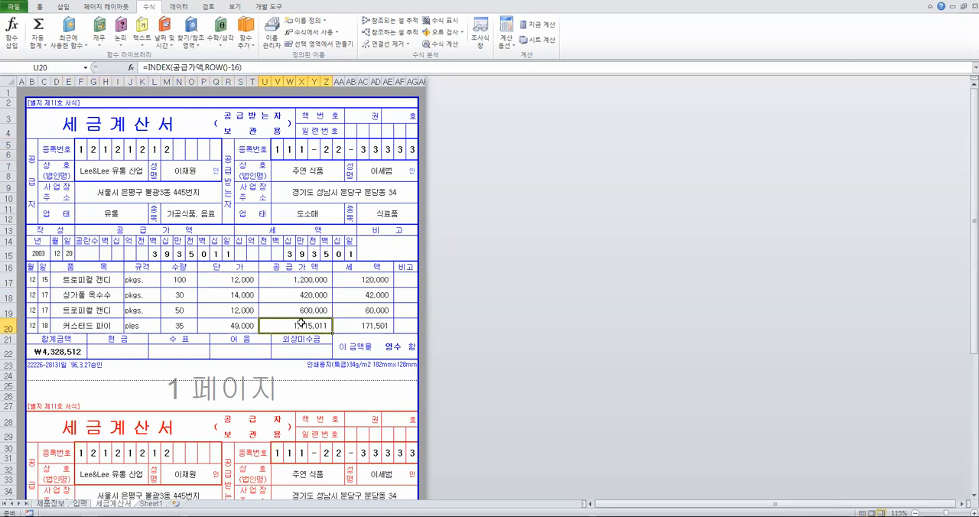
left_click(327, 176)
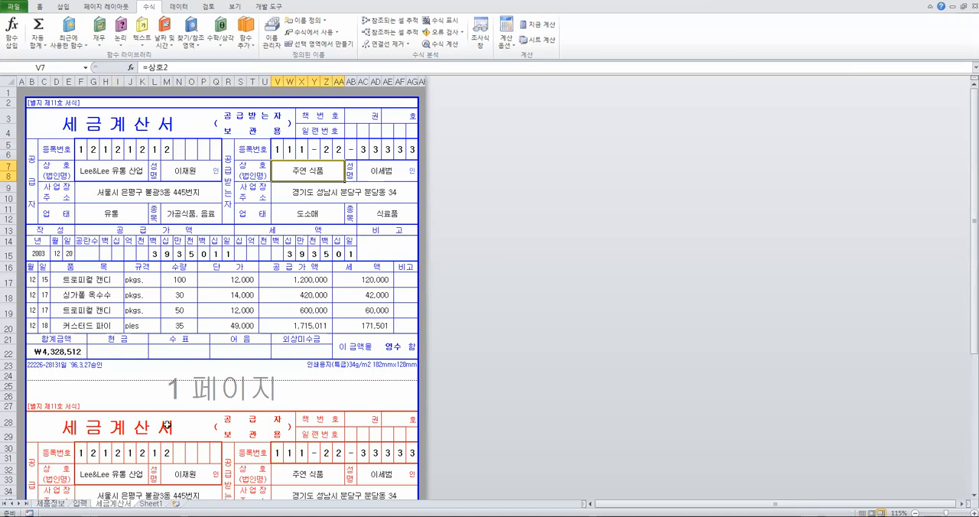
left_click(80, 504)
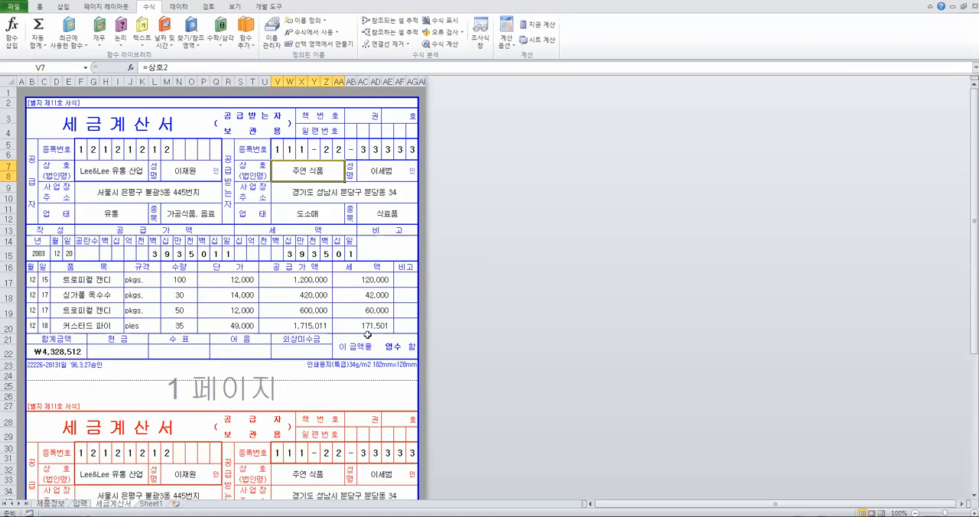
left_click(387, 229)
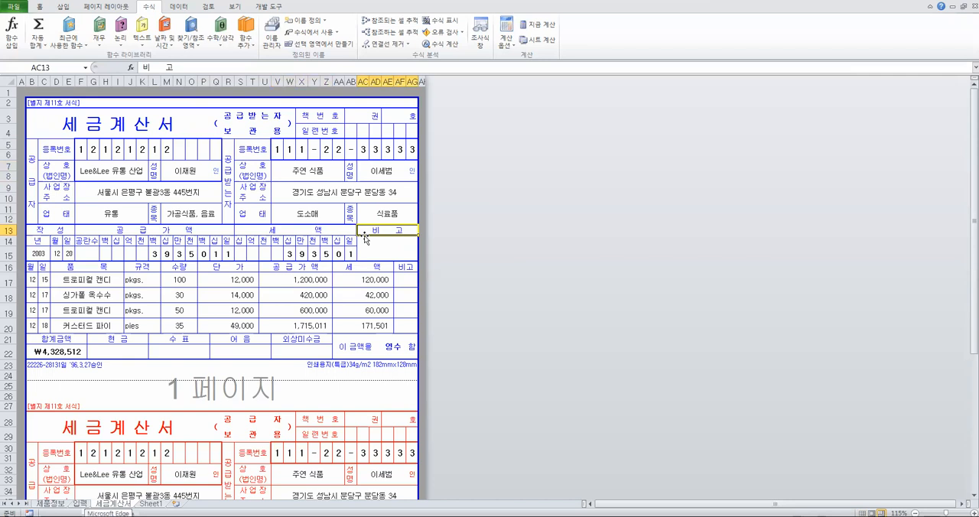
Examine the dotted cut line along row 25 between the blue and red forms
scroll(364, 237, "down", 3)
left_click(68, 283)
left_click(42, 283)
left_click_drag(34, 281, 412, 279)
left_click_drag(260, 286, 288, 282)
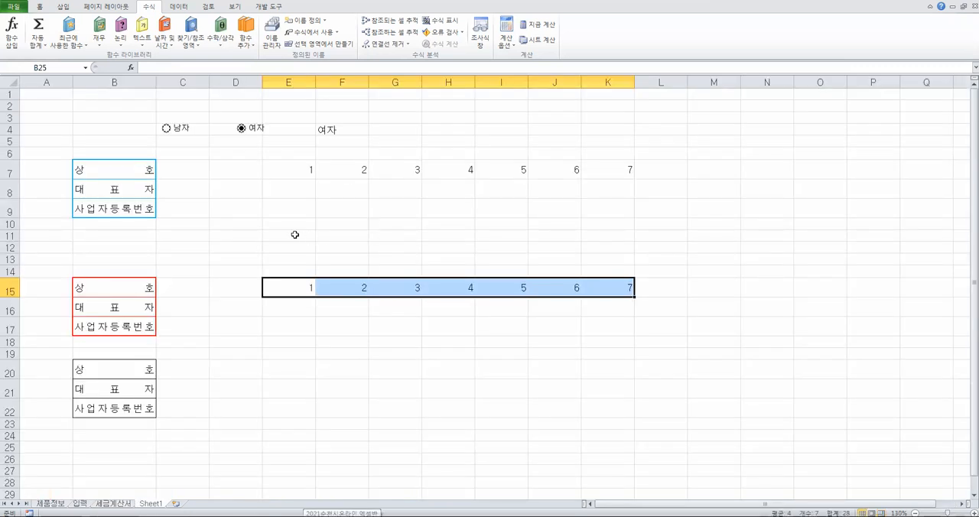
On Sheet1, add a dotted top border to E11:K11
left_click_drag(294, 235, 605, 222)
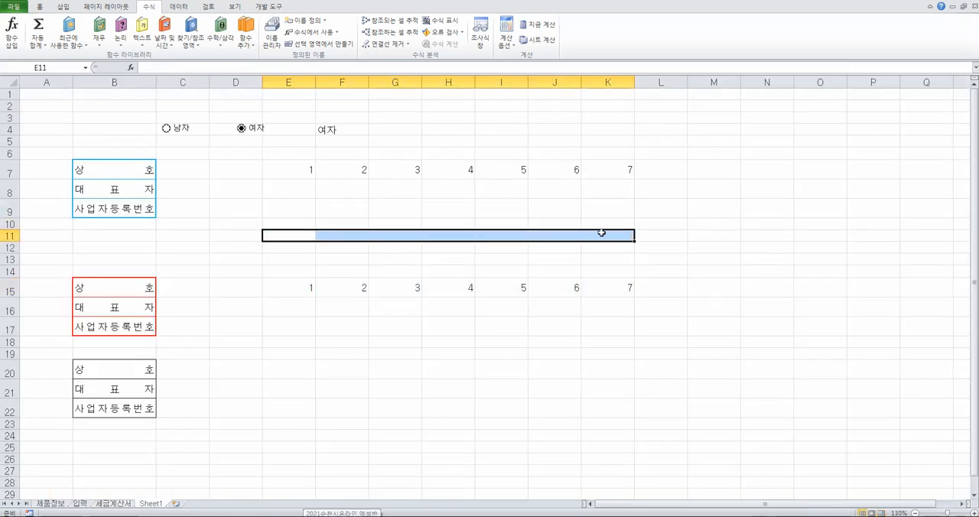
right_click(602, 232)
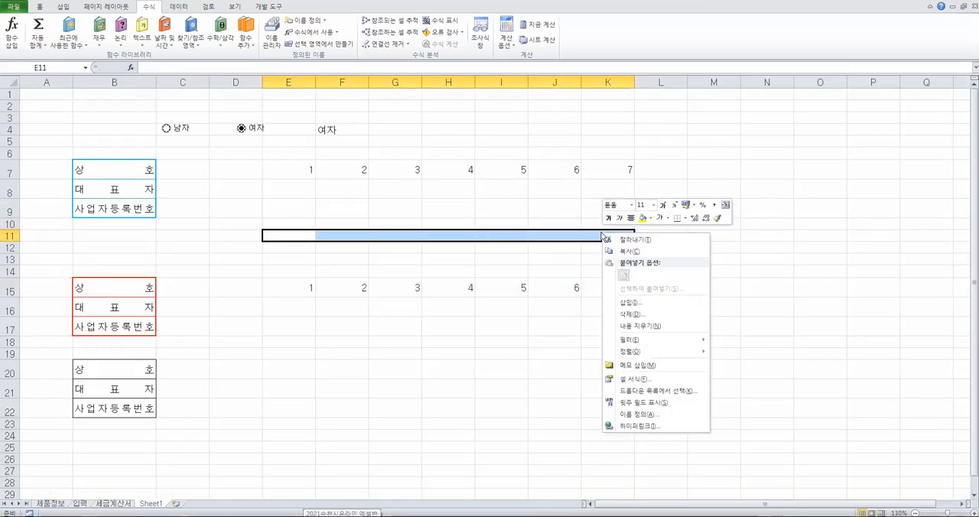
left_click(632, 379)
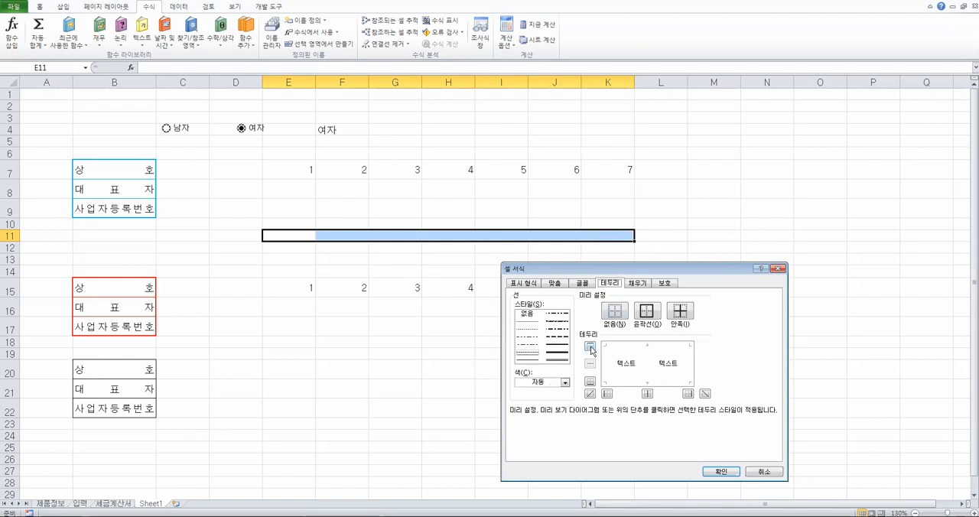
left_click(721, 472)
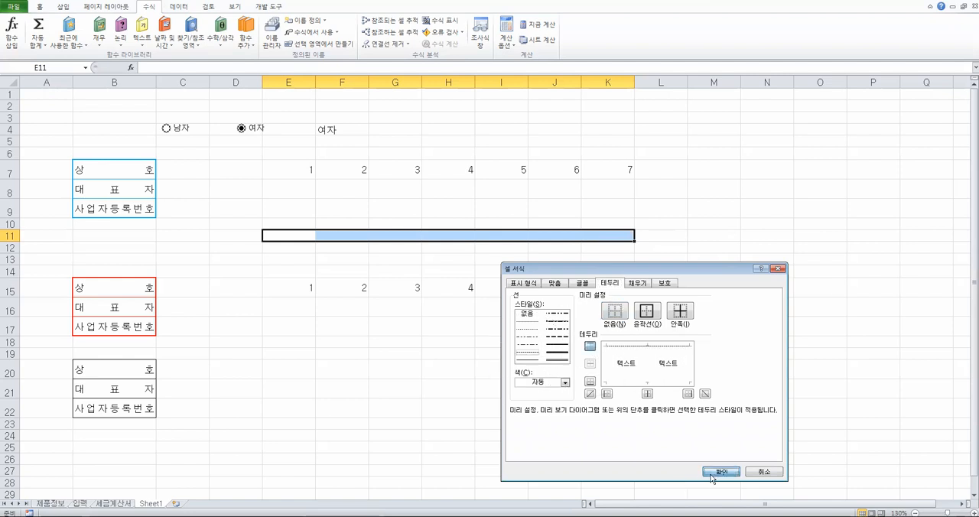
Hide the gridlines on Sheet1
left_click(664, 308)
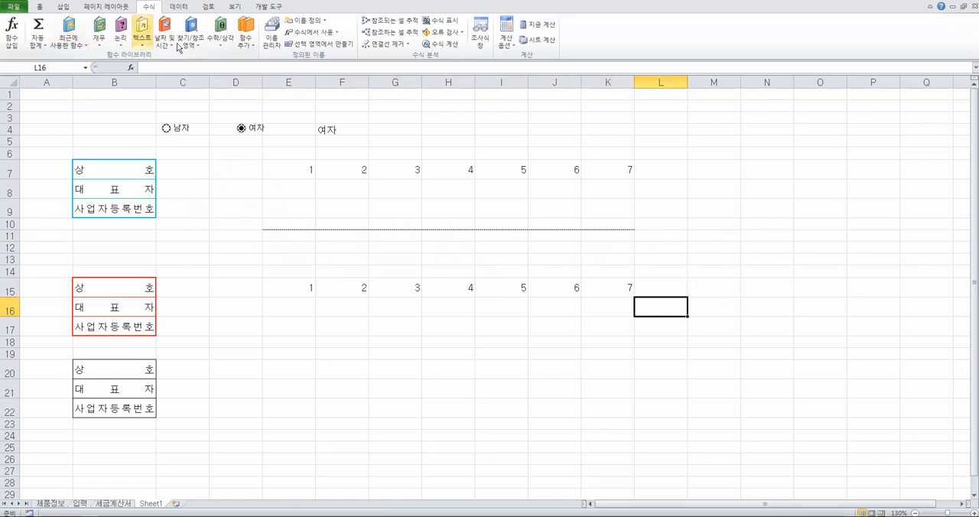
left_click(234, 7)
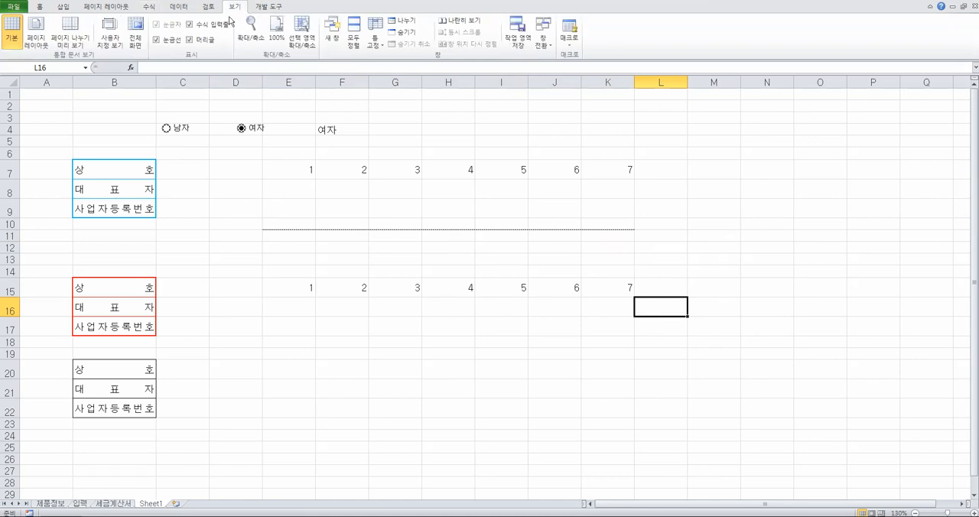
left_click(163, 39)
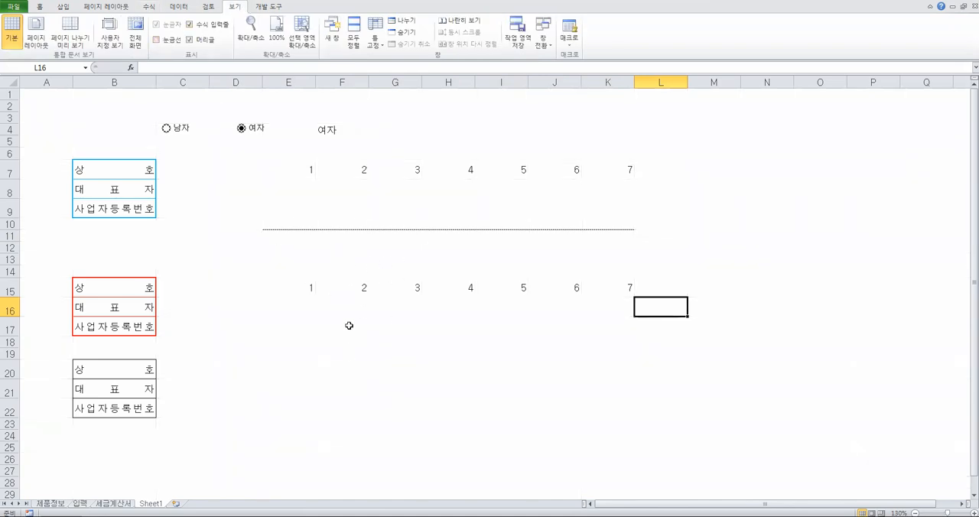
Show the 세금계산서 sheet in Normal view and inspect the two forms with the dotted line between them
left_click(115, 504)
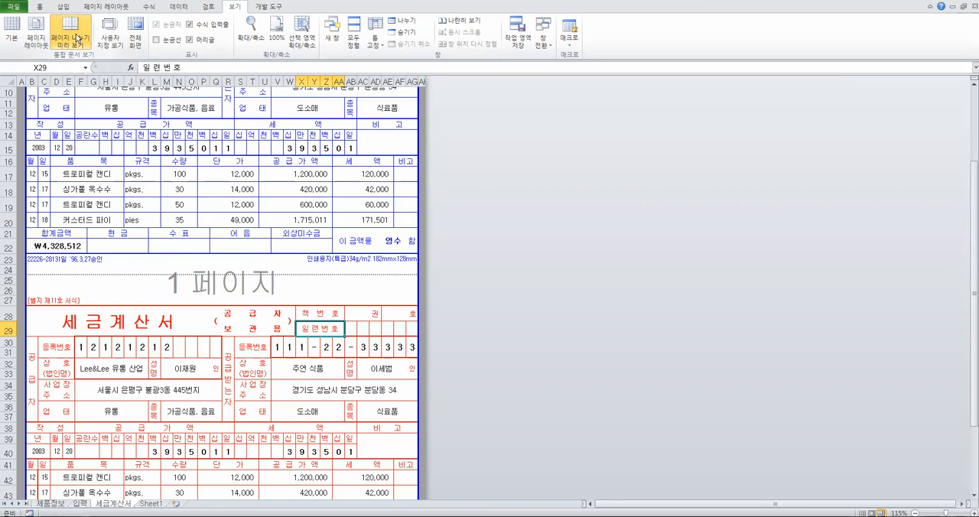
left_click(186, 217)
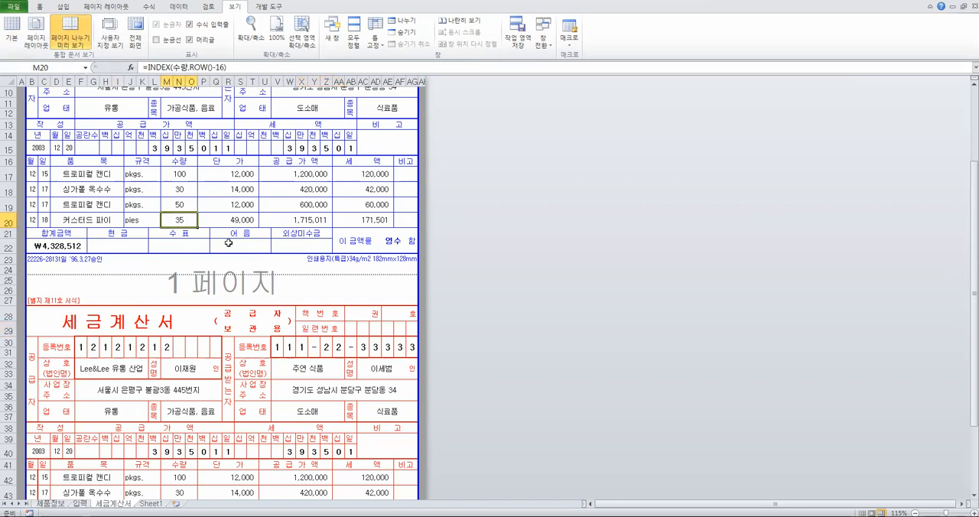
left_click(11, 31)
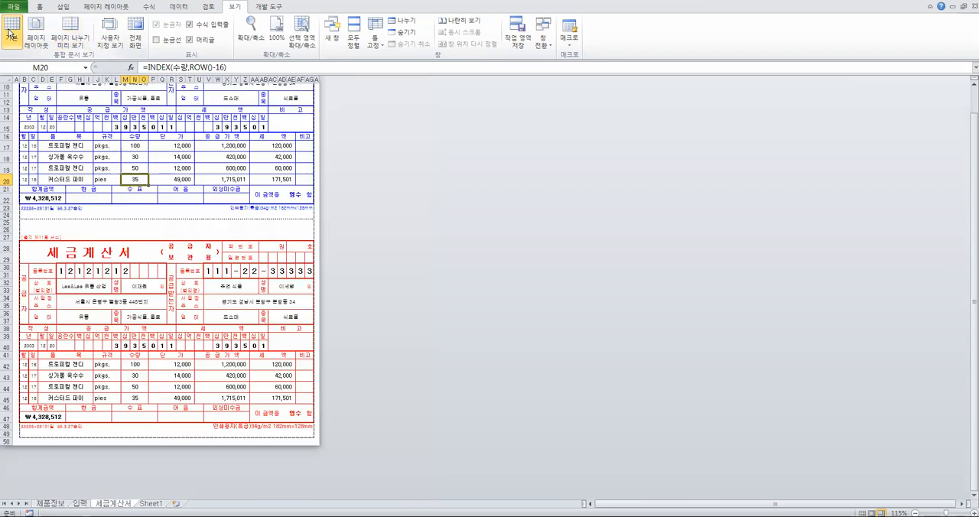
scroll(261, 250, "up", 4, "ctrl")
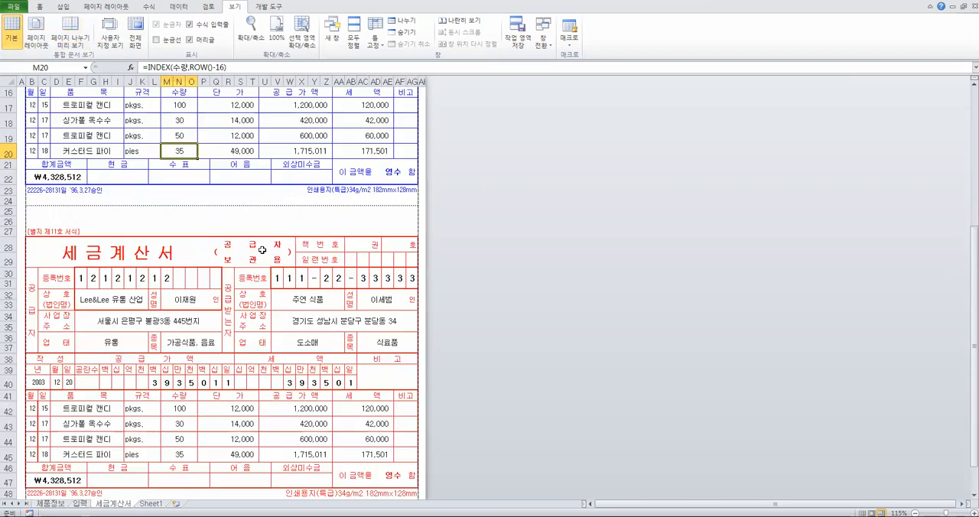
scroll(262, 250, "down", 1, "ctrl")
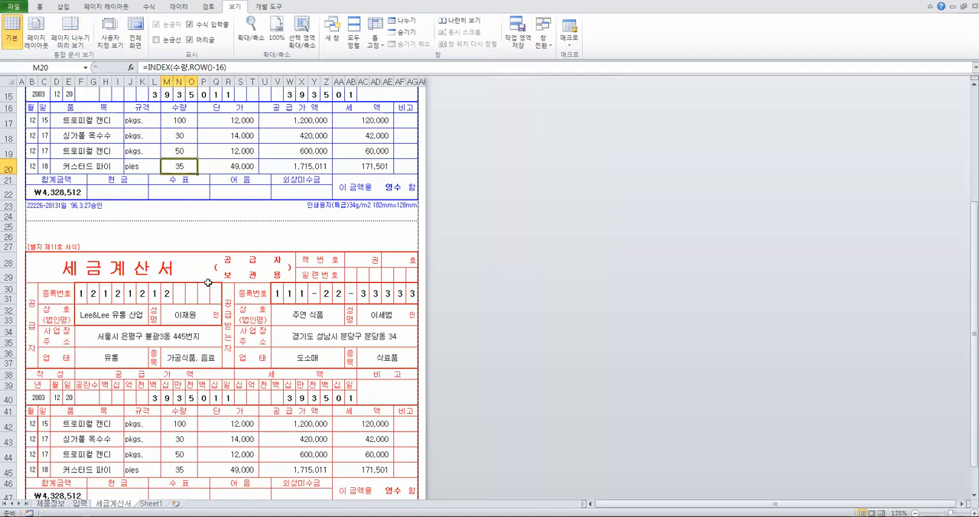
Inspect the blank area around the cut line in rows 24 to 27 and switch back to Page Break Preview
left_click_drag(167, 213, 232, 241)
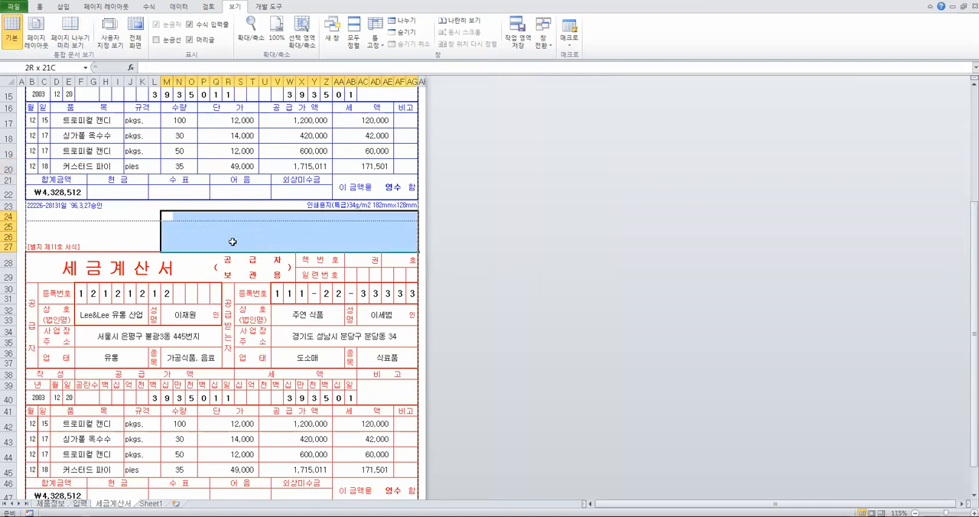
left_click(189, 225)
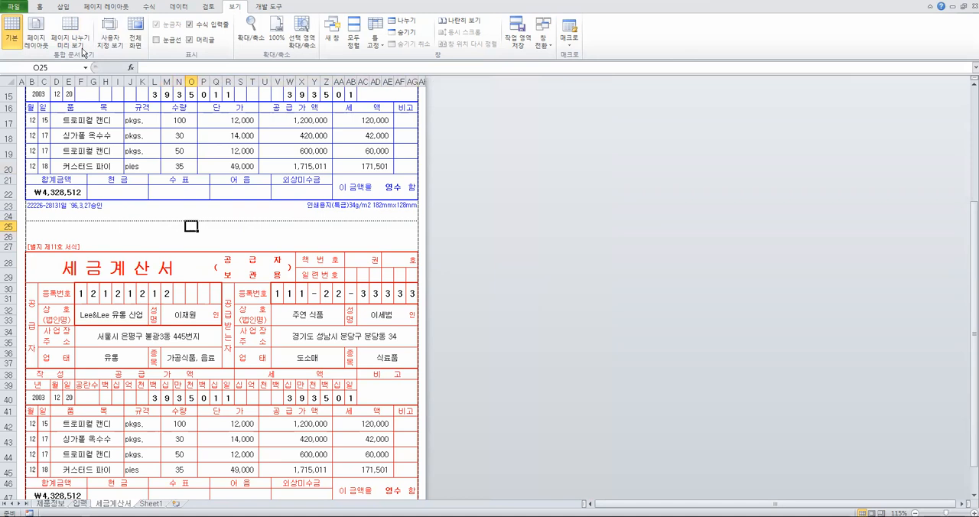
left_click(77, 38)
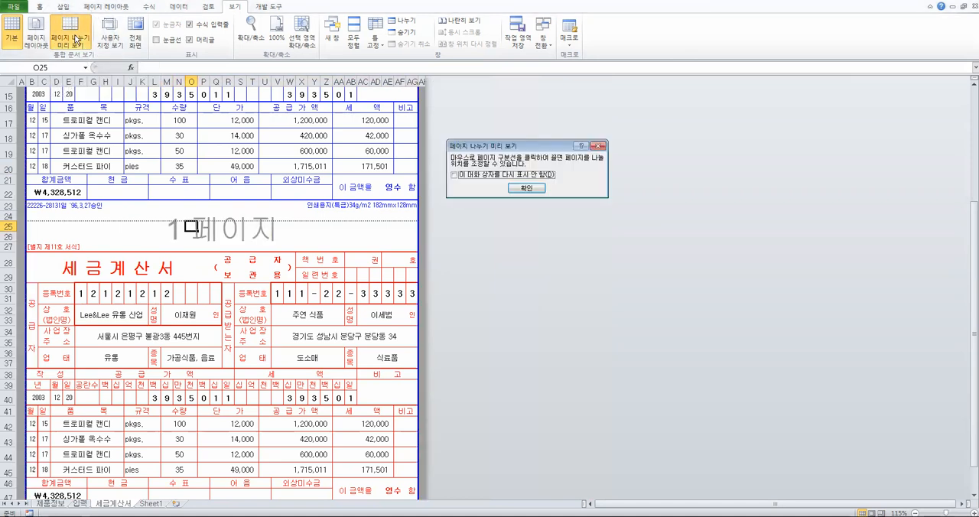
left_click(525, 187)
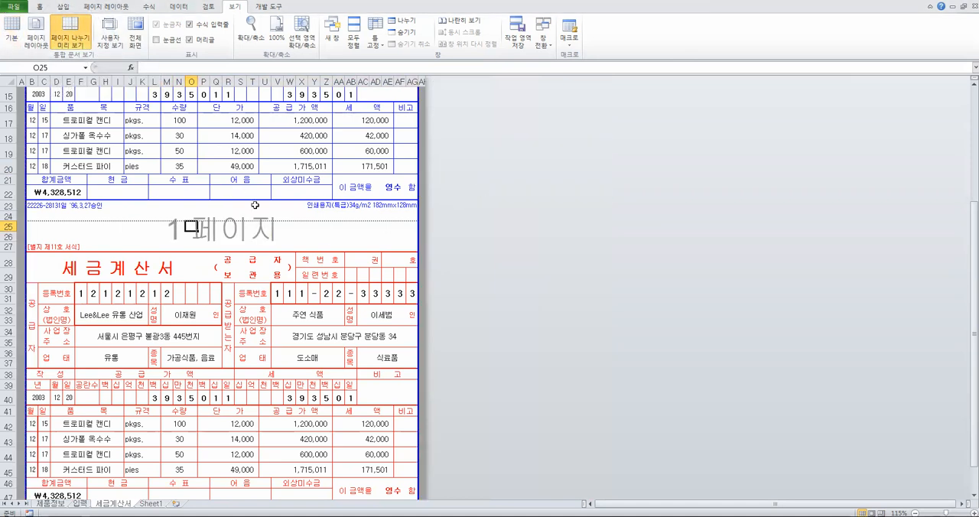
Look over the red form below the cut line and check the formula of the blue form's total amount in B22
left_click(273, 246)
scroll(276, 230, "down", 1)
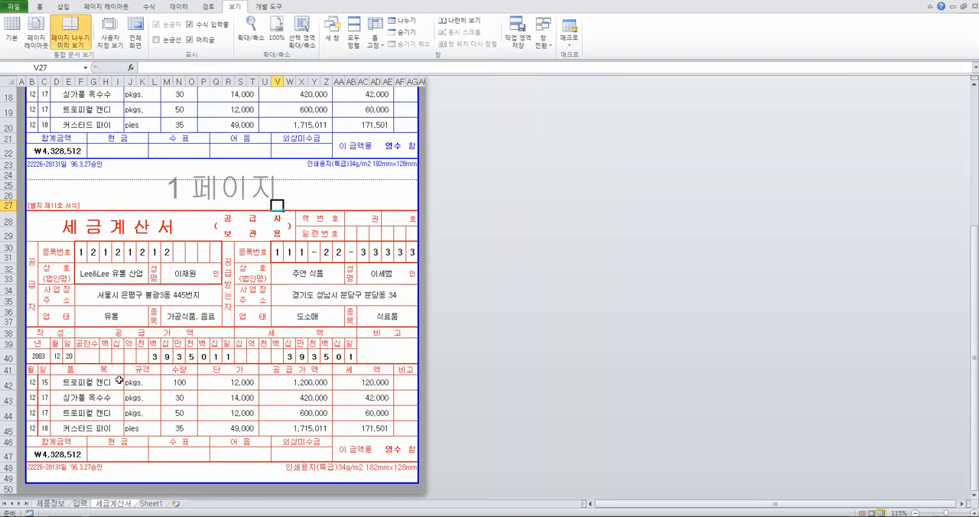
scroll(113, 256, "up", 4)
left_click(63, 290)
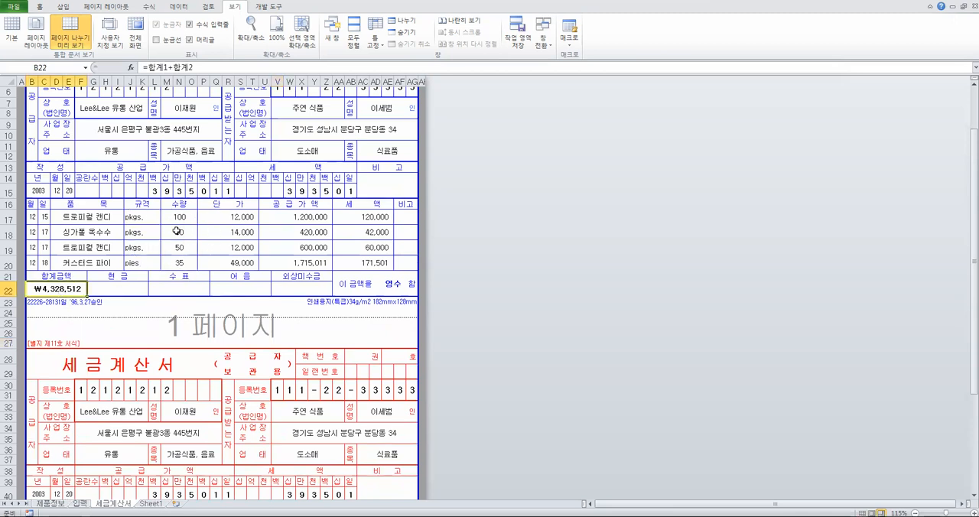
Select the item table B11:H16 on the 입력 sheet to review the source data, and return to the 세금계산서 sheet
left_click(79, 504)
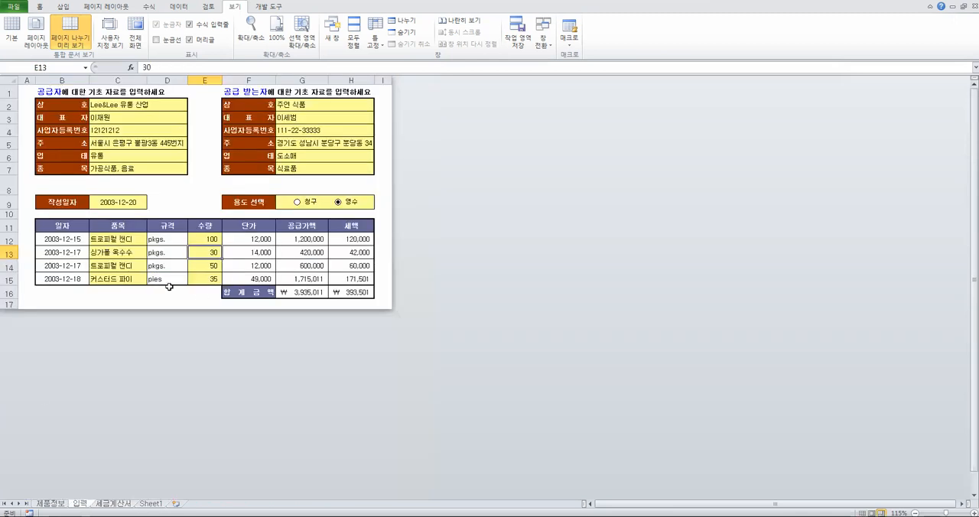
left_click_drag(55, 229, 334, 290)
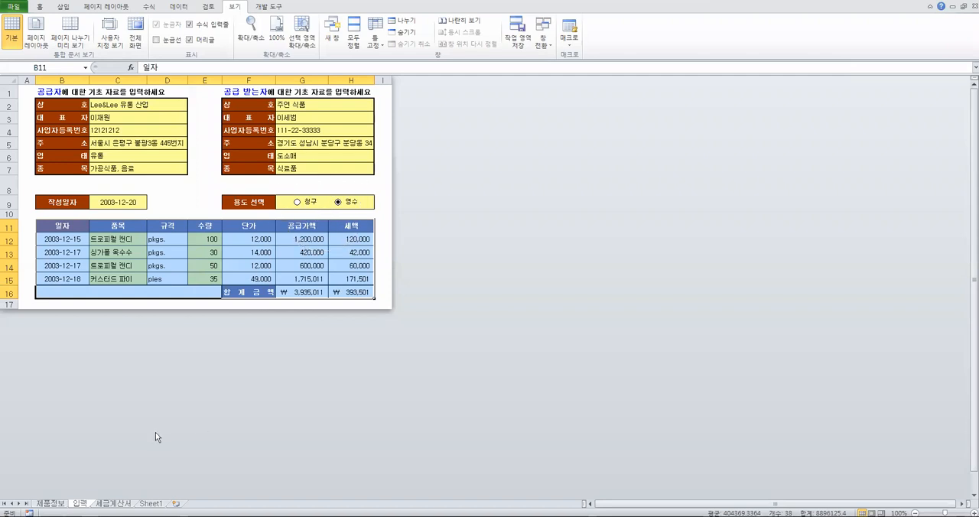
left_click(113, 504)
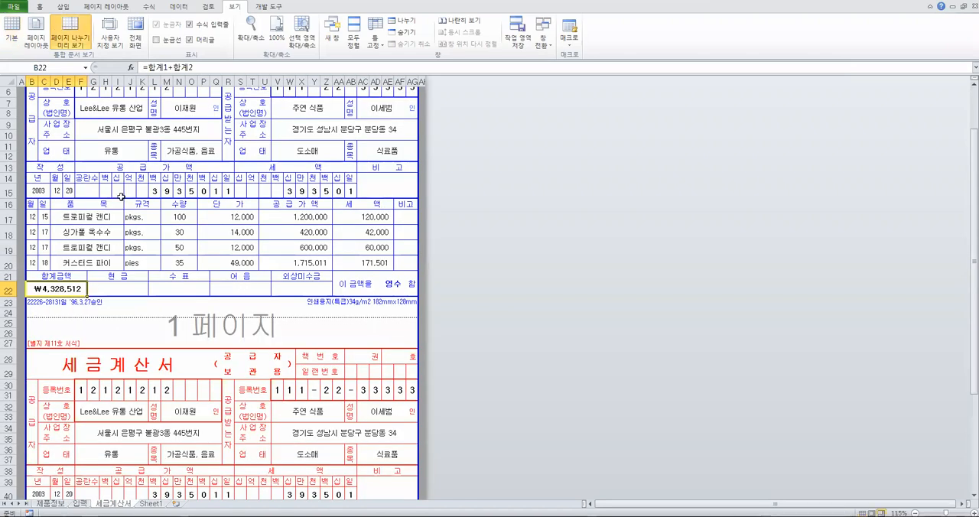
On the blue form, select the amount digit cells H15:AB15 and the supplier's registration number cells to view their formulas
left_click_drag(105, 187, 353, 192)
scroll(336, 201, "up", 2)
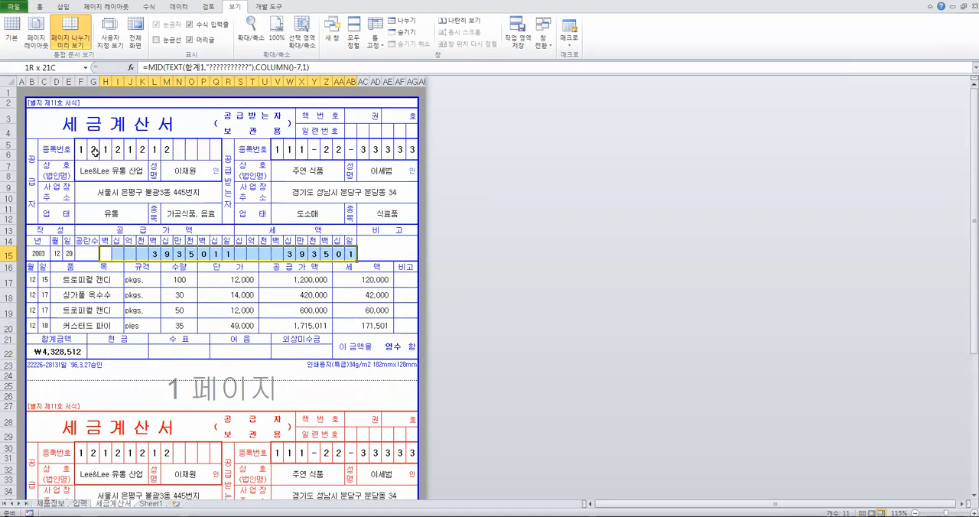
left_click_drag(84, 150, 212, 143)
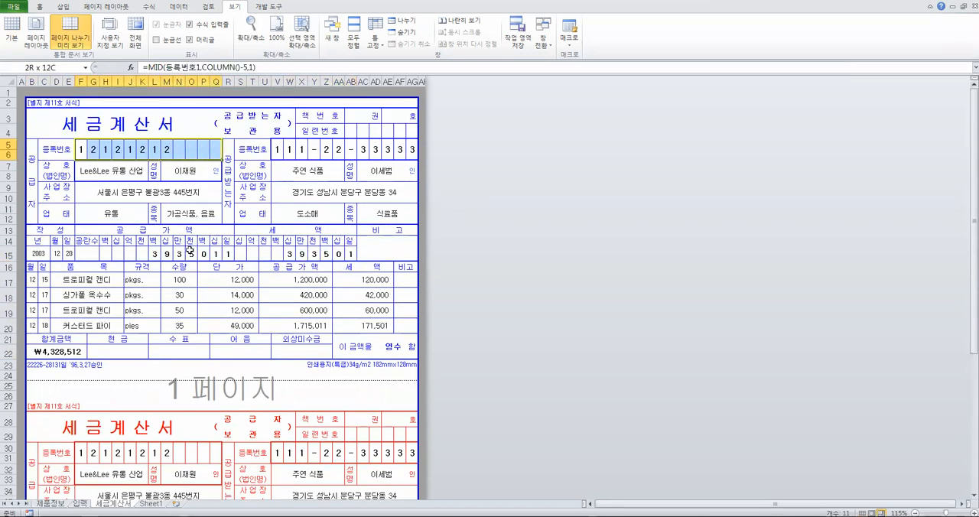
Compare the MID formulas in the supply amount digit cells H15, I15 and J15, ending on H15
left_click(107, 253)
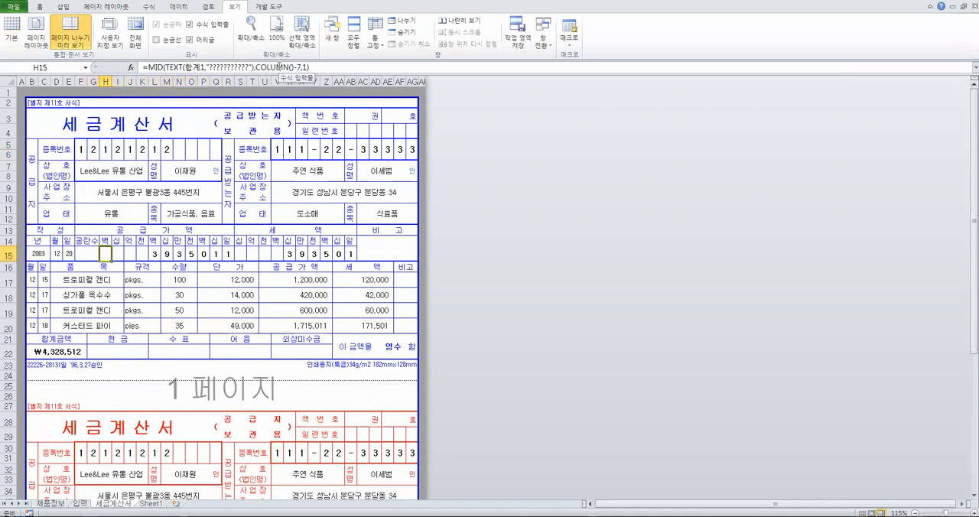
left_click(119, 250)
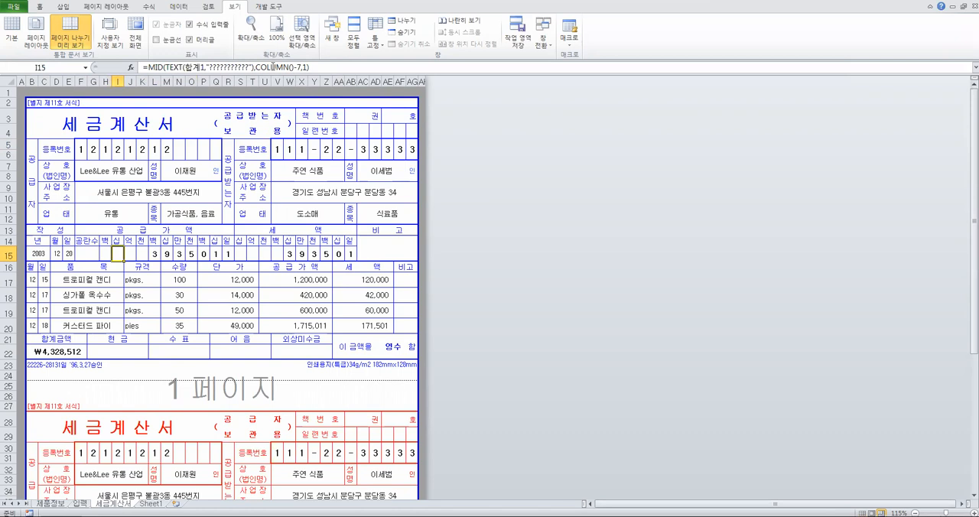
key("Right")
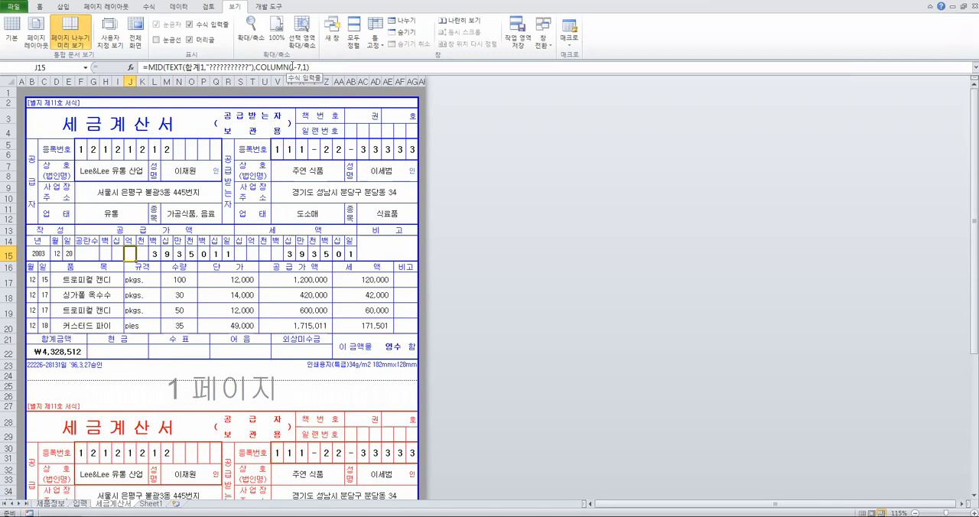
left_click(102, 253)
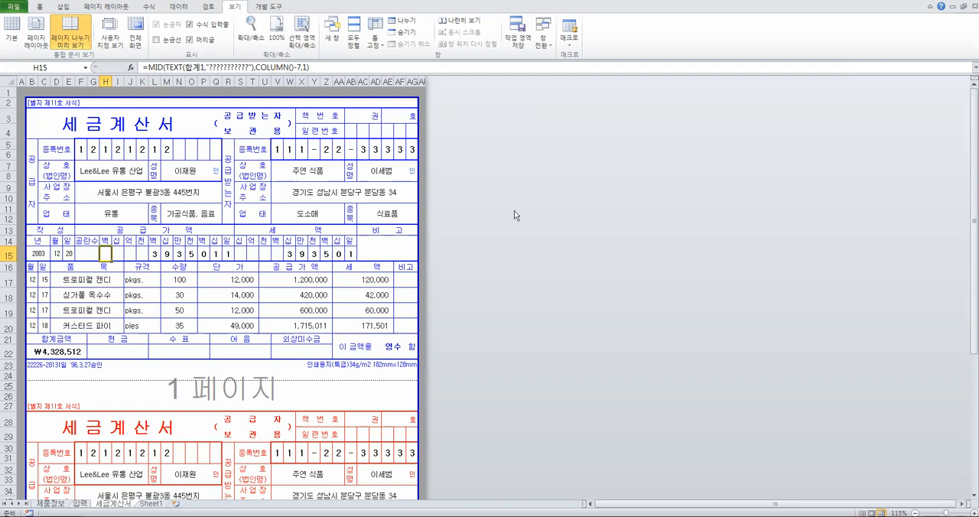
Show the 세금계산서 sheet in Normal view and select the 상호 label cell S7
left_click(12, 38)
left_click(249, 165)
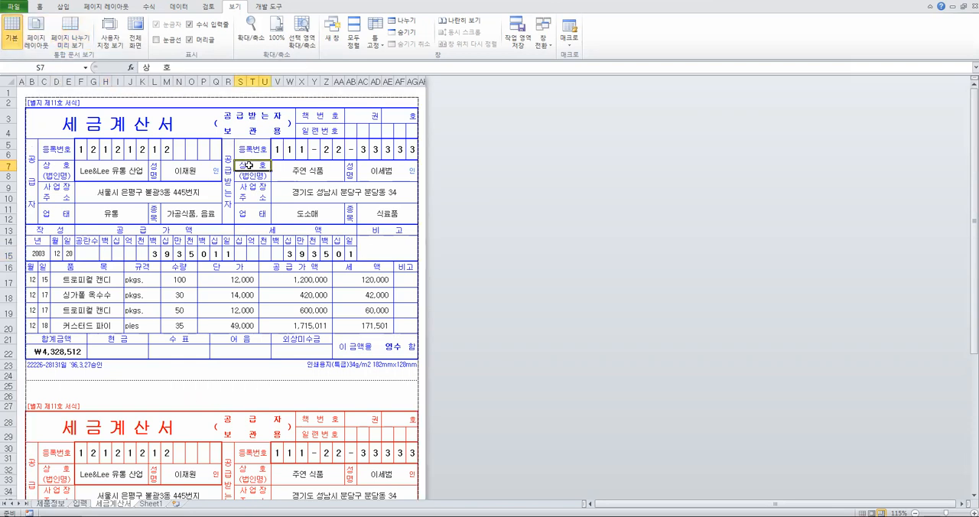